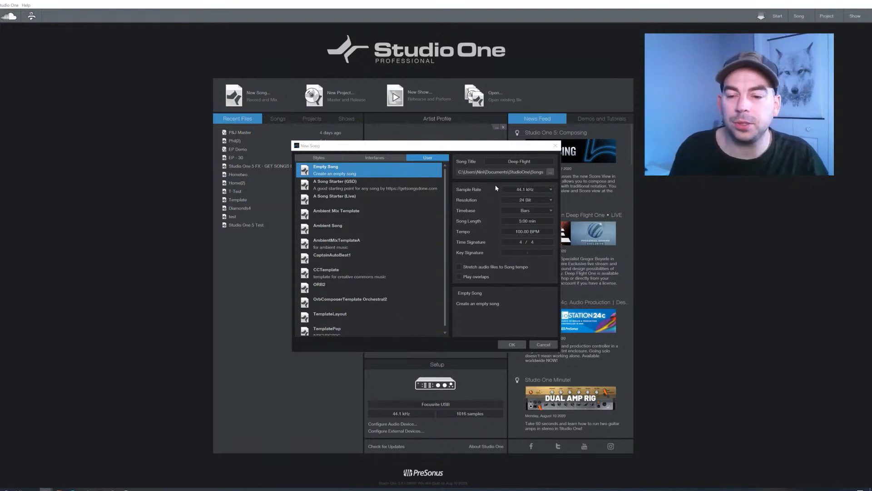
Create a new song from the user template A Song Starter (GSD).
click(396, 191)
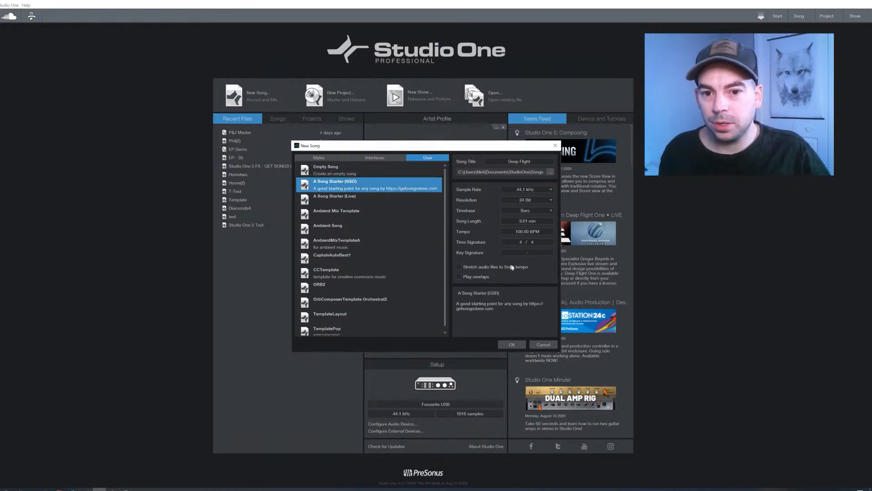
click(514, 347)
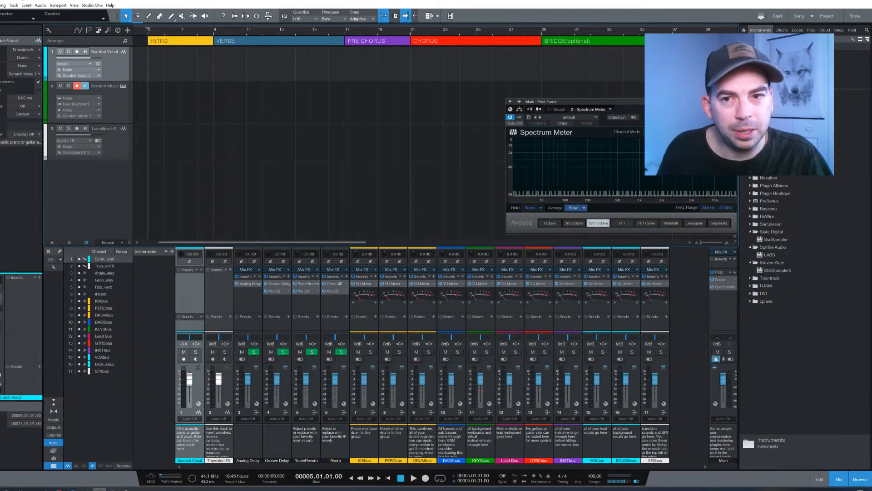
Expand the Deep Flight One sound set in the file browser down to its preset categories.
click(750, 100)
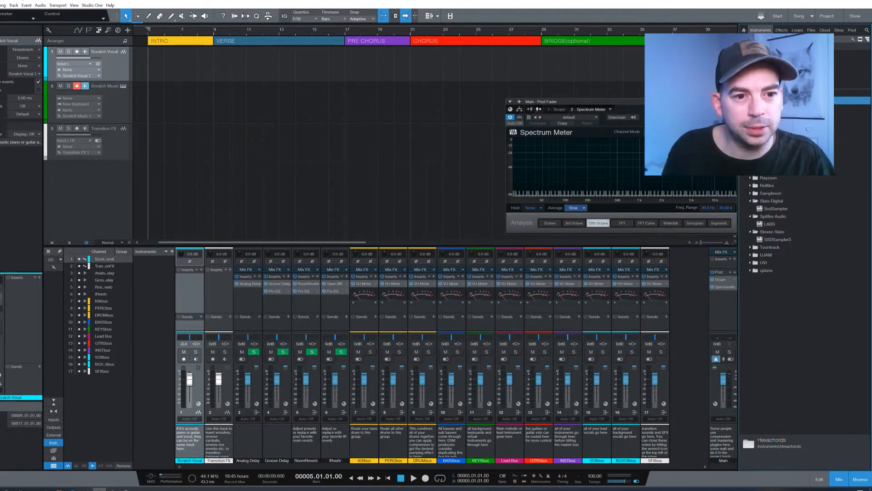
click(744, 62)
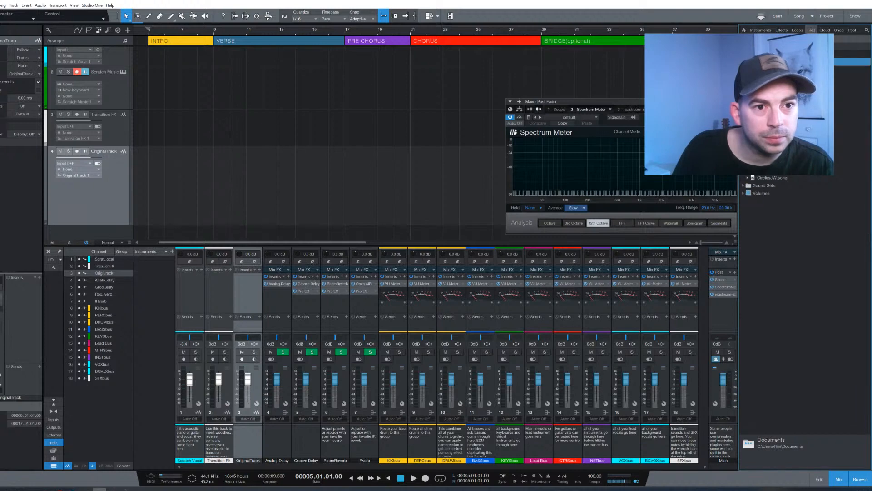
click(744, 186)
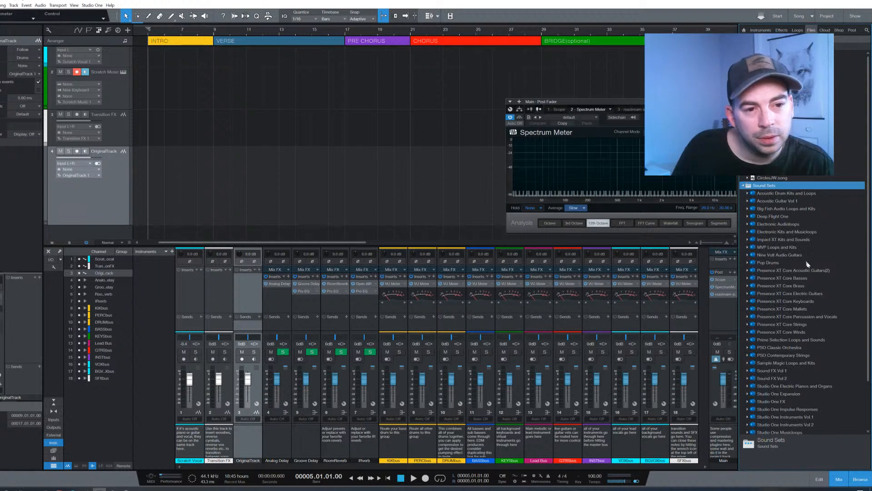
click(744, 217)
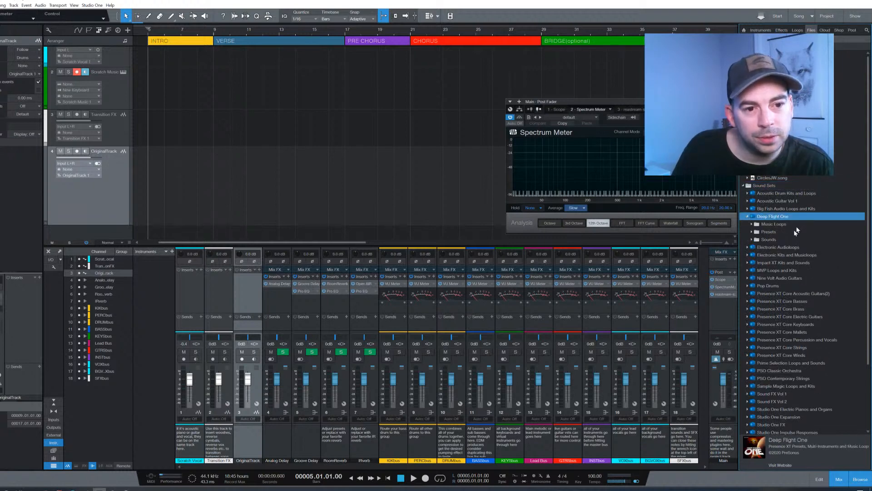
click(752, 239)
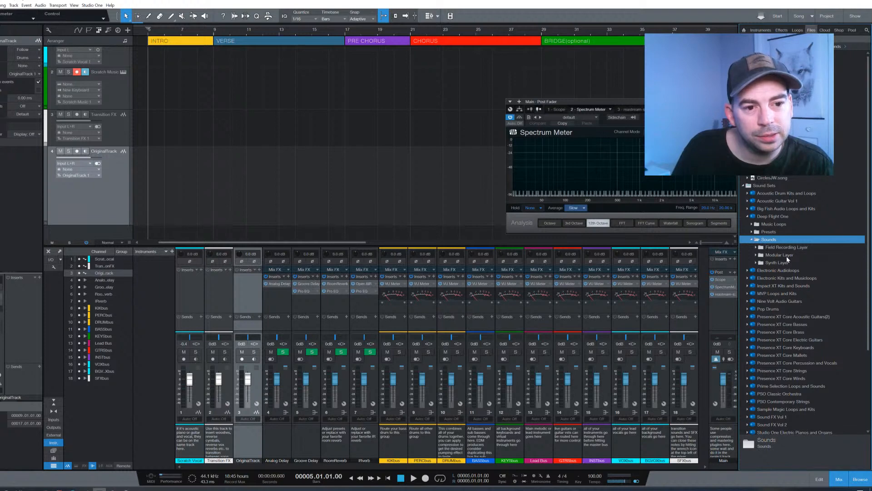
click(773, 232)
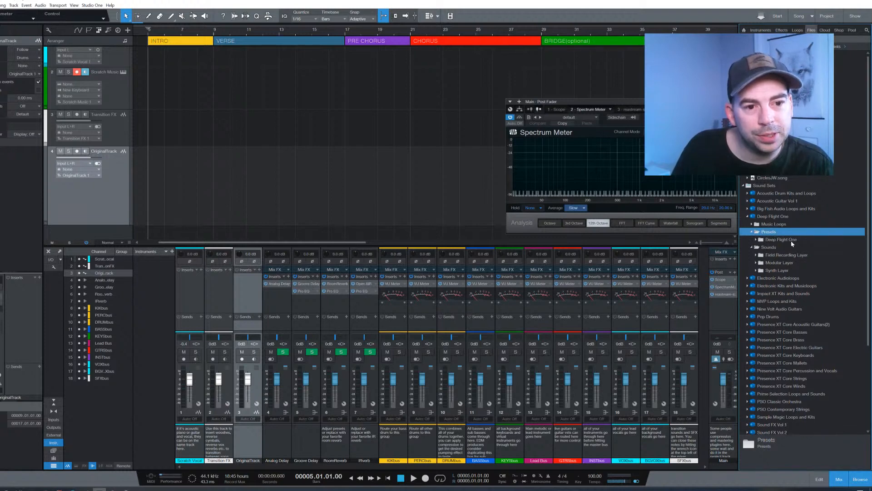
click(791, 241)
scroll(818, 247, down, 1)
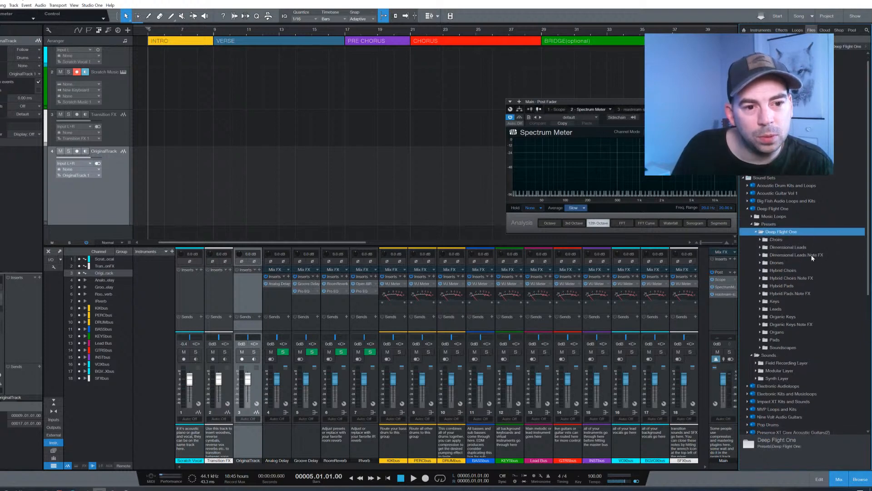
Add the 1954 Fluttering preset from the Hybrid Pads category to the arrangement as a new instrument track.
double_click(773, 310)
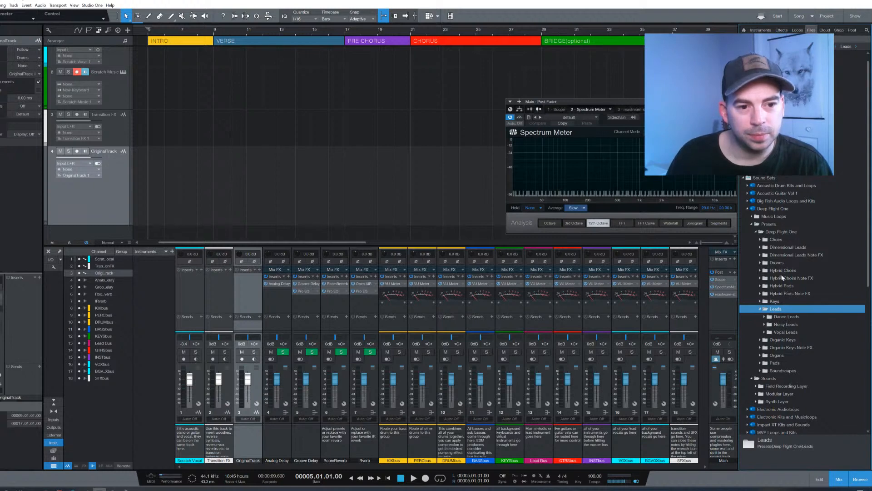
click(782, 287)
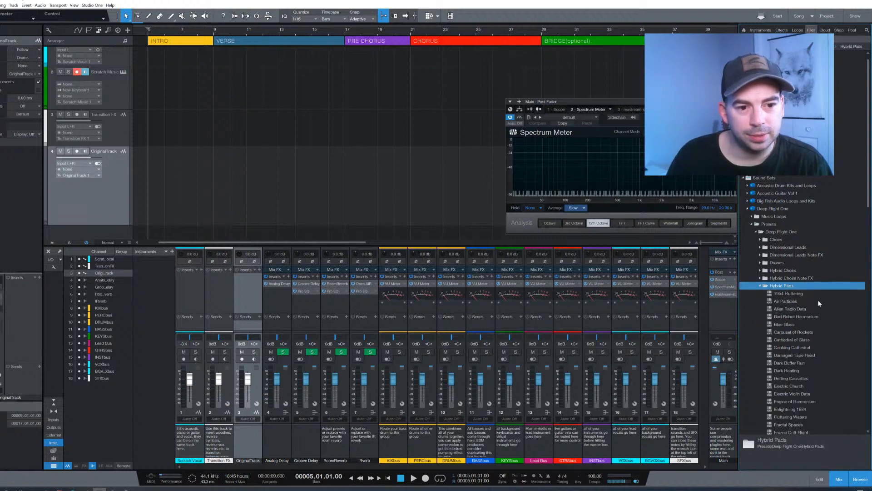
click(794, 296)
drag(794, 296, 127, 237)
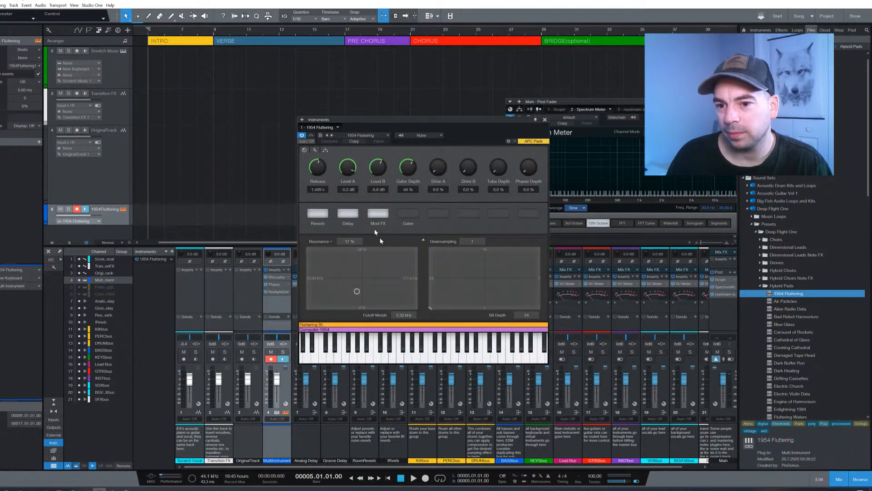
click(401, 352)
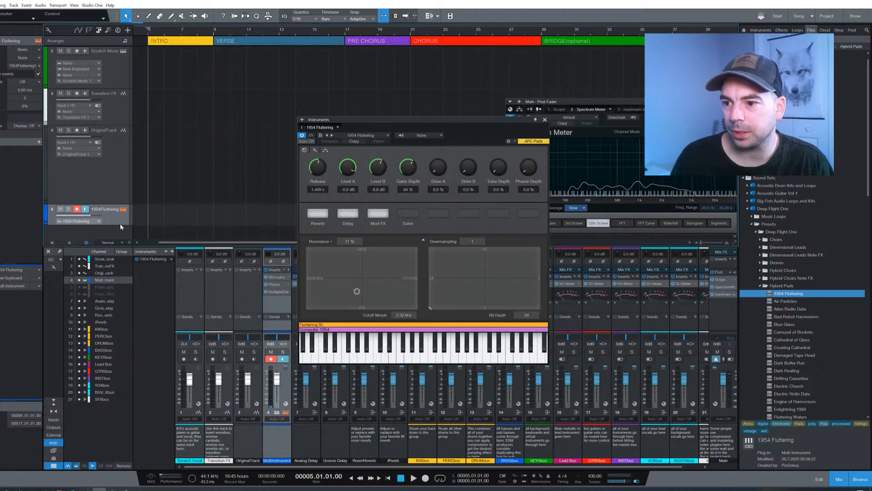
click(74, 221)
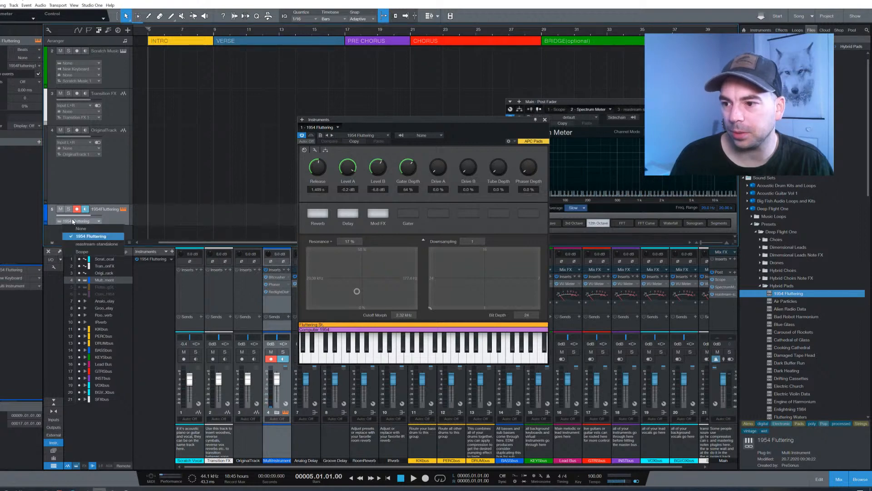
click(73, 222)
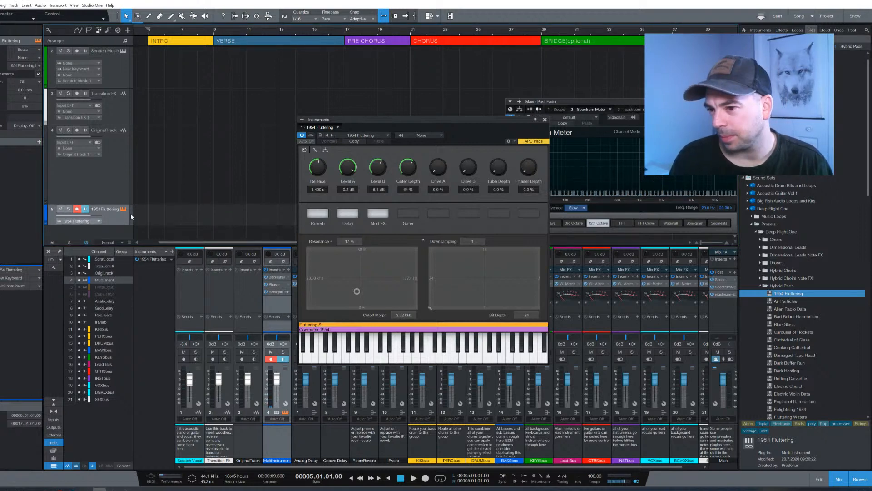
click(162, 259)
click(162, 259)
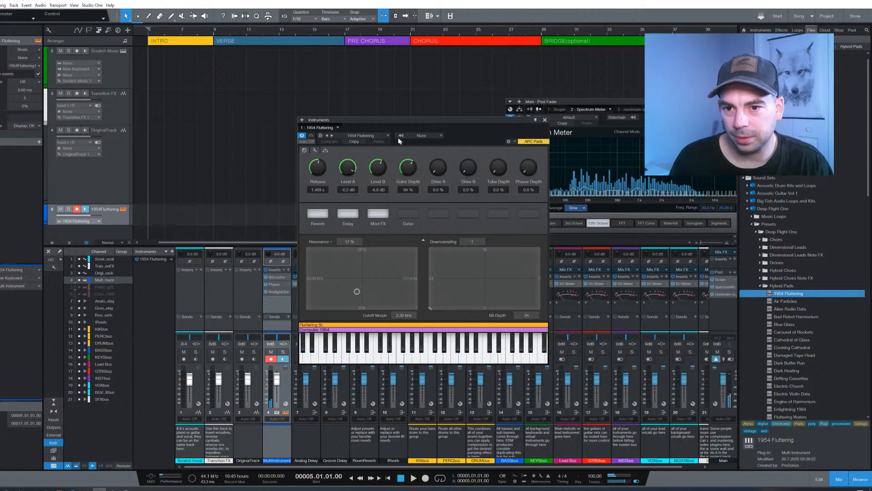
click(372, 135)
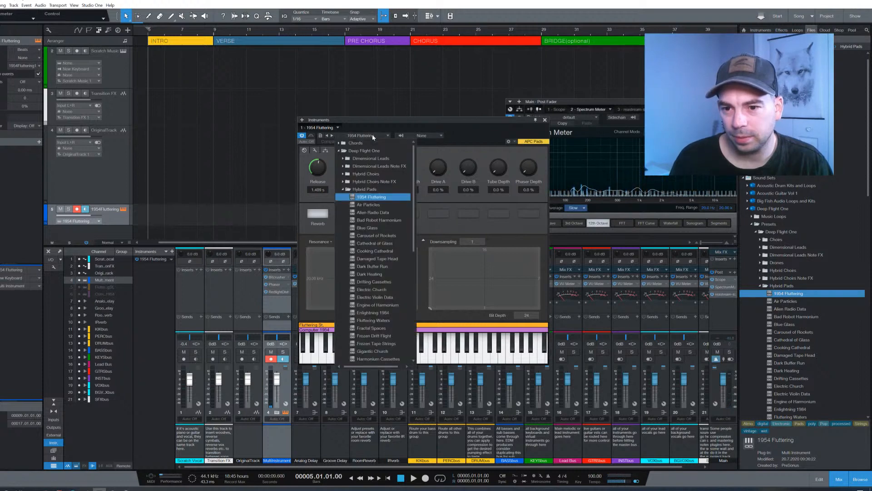
click(372, 134)
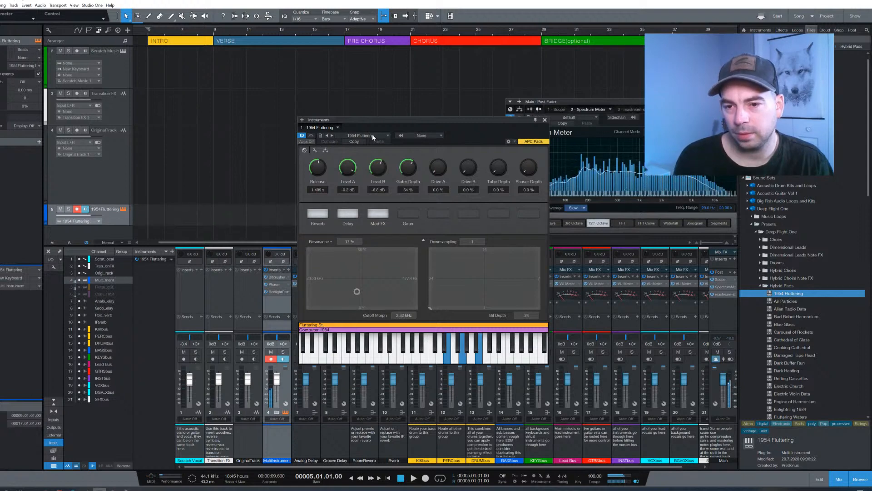
Load the Bad Robot Harmonium preset into the instrument and switch on its Gater effect.
click(372, 134)
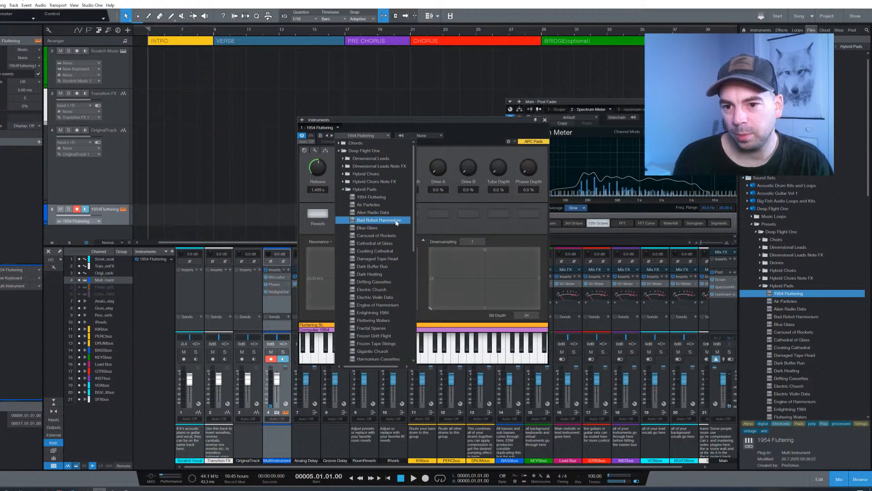
click(395, 220)
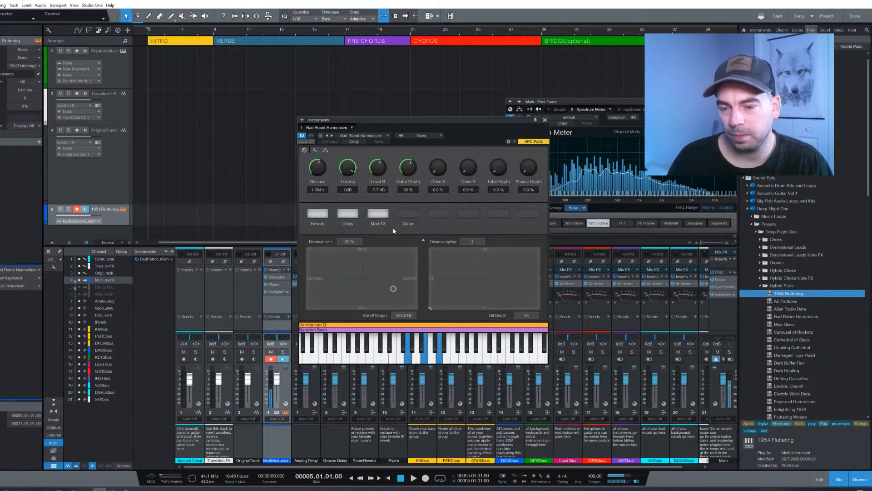
click(412, 213)
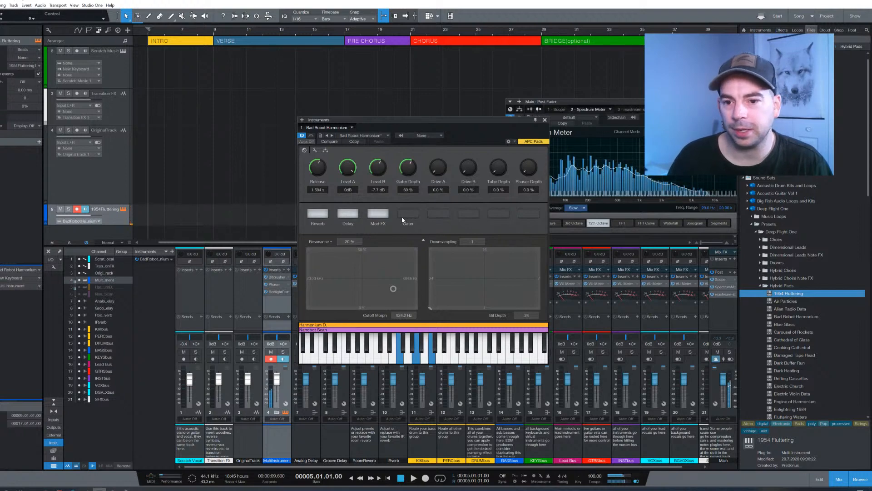
click(361, 135)
click(362, 136)
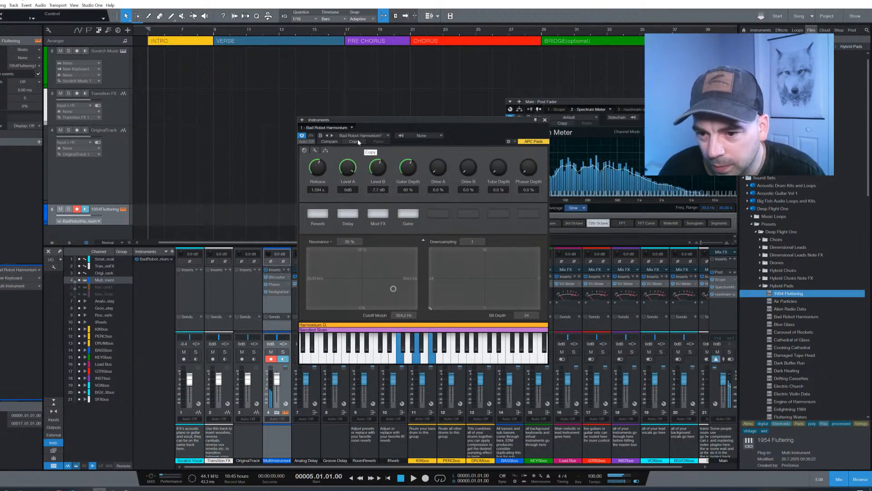
Set the instrument's cutoff to about 1.10 kHz with 19% resonance, and both downsampling and bit depth to 11.
mouse_move(393, 289)
mouse_down()
mouse_move(393, 271)
mouse_move(336, 266)
mouse_move(326, 304)
mouse_move(394, 304)
mouse_move(394, 267)
mouse_move(412, 271)
mouse_move(388, 291)
mouse_up()
drag(469, 297, 510, 266)
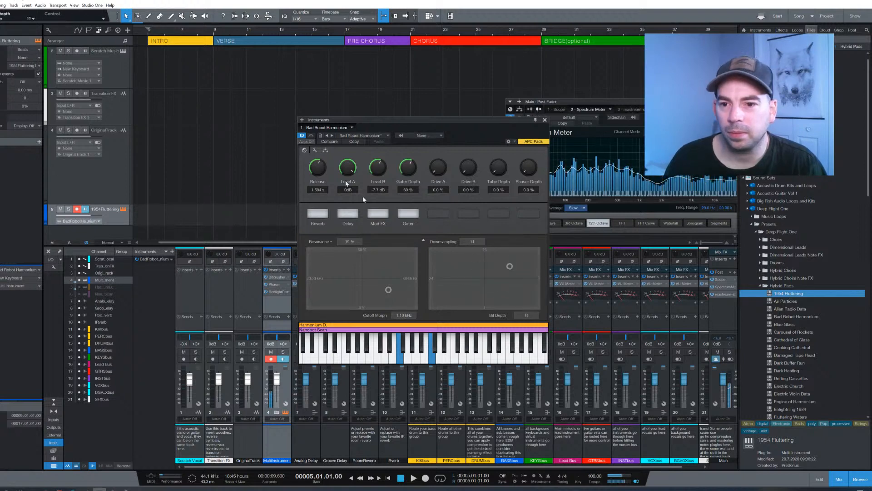
Load the Cathedral of Glass preset, then lower its filter cutoff and raise its resonance.
click(371, 136)
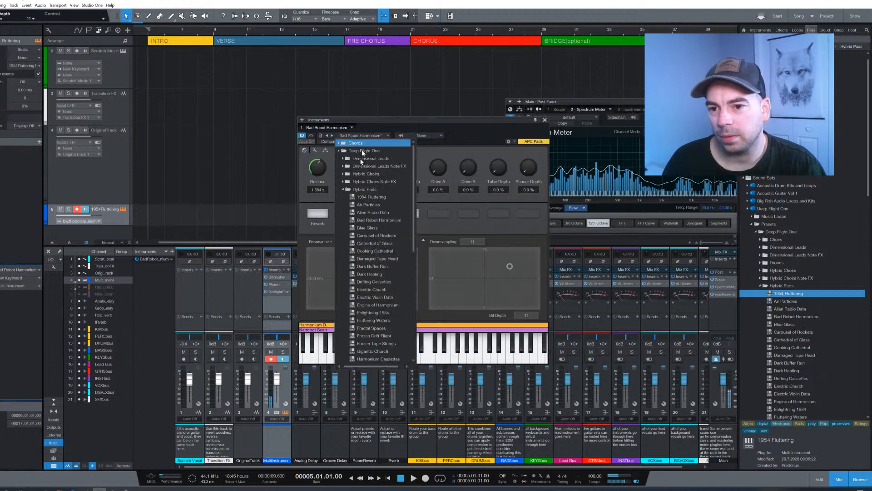
click(398, 243)
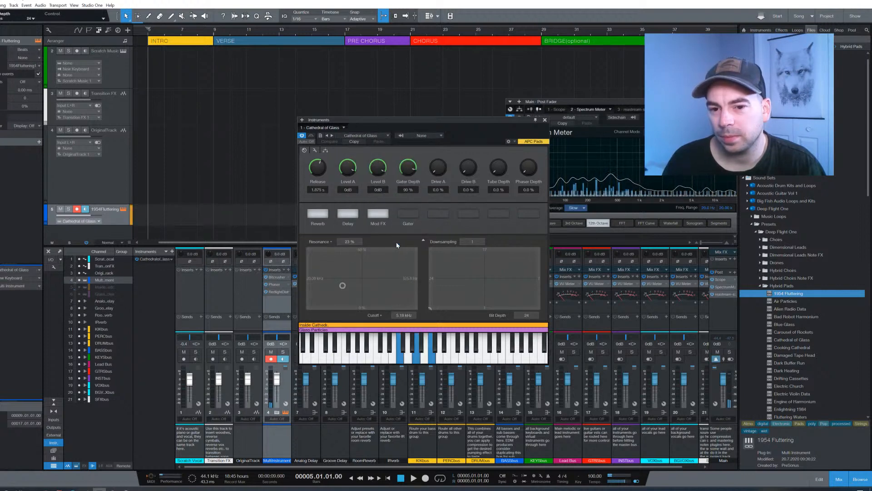
drag(343, 285, 368, 273)
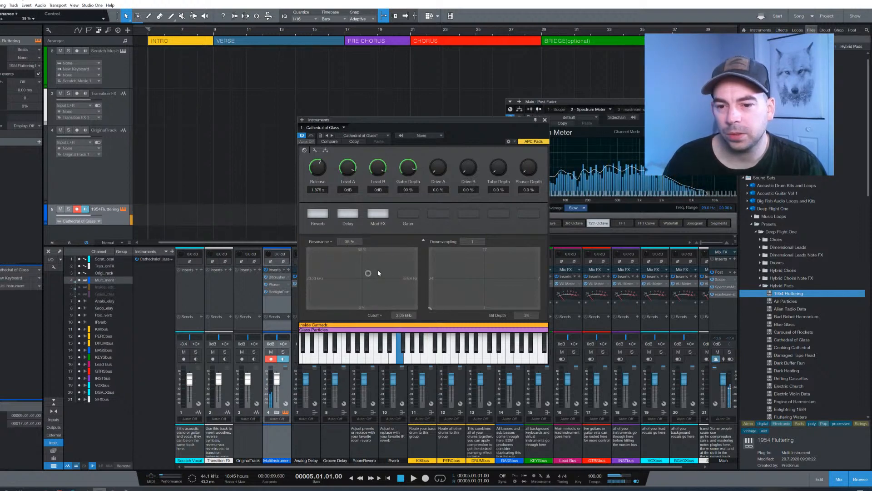
Load the Harmonium Cassettes hybrid pad and set its cutoff to about 2.36 kHz with 29% resonance.
click(367, 135)
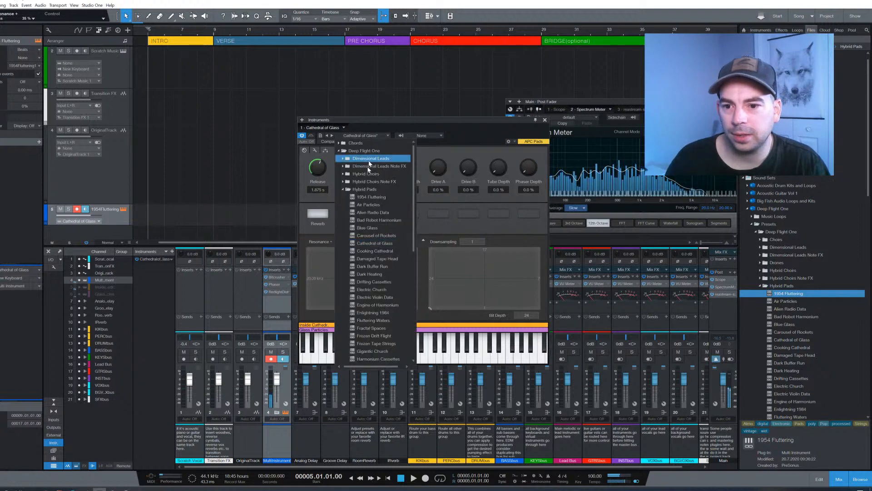
scroll(377, 246, down, 5)
scroll(381, 255, down, 2)
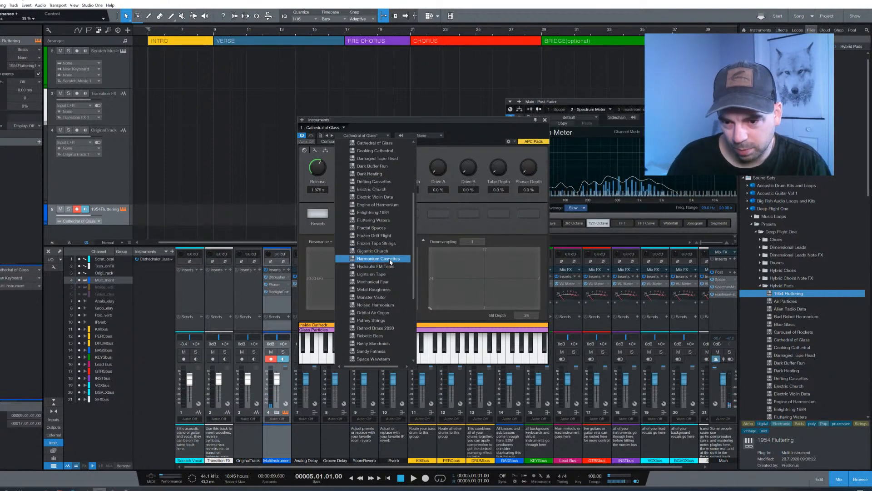
click(389, 259)
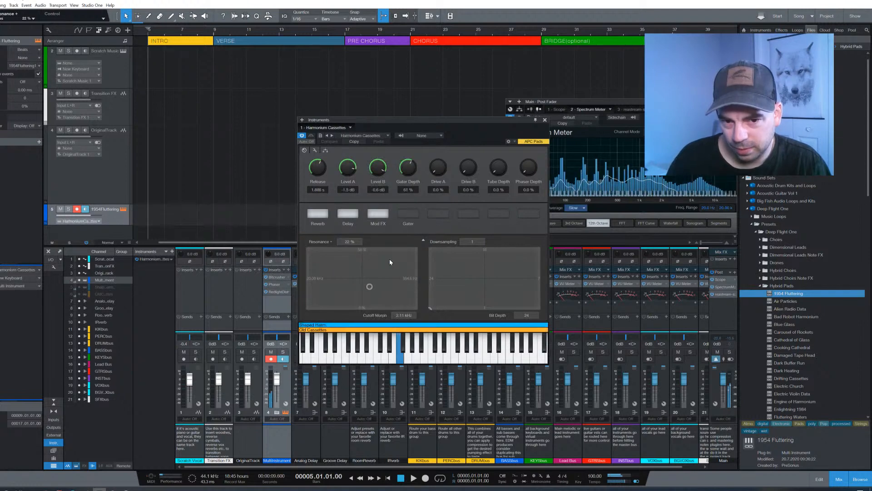
drag(367, 288, 400, 298)
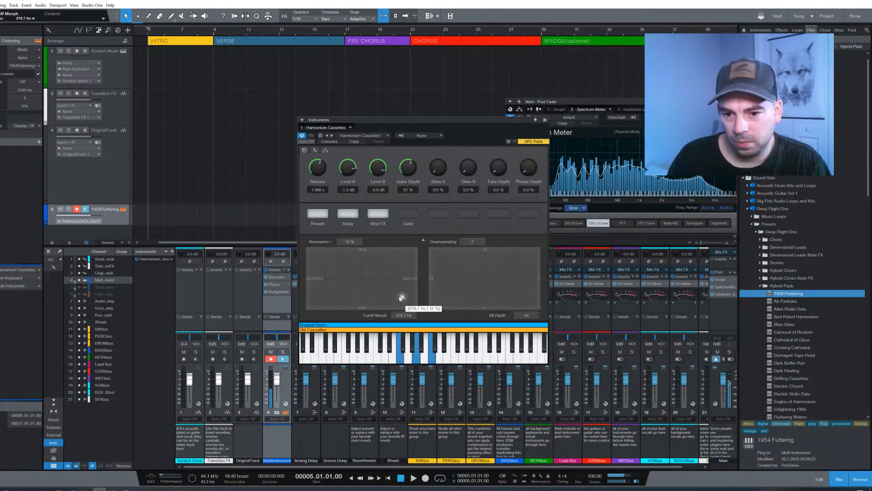
drag(395, 294, 367, 278)
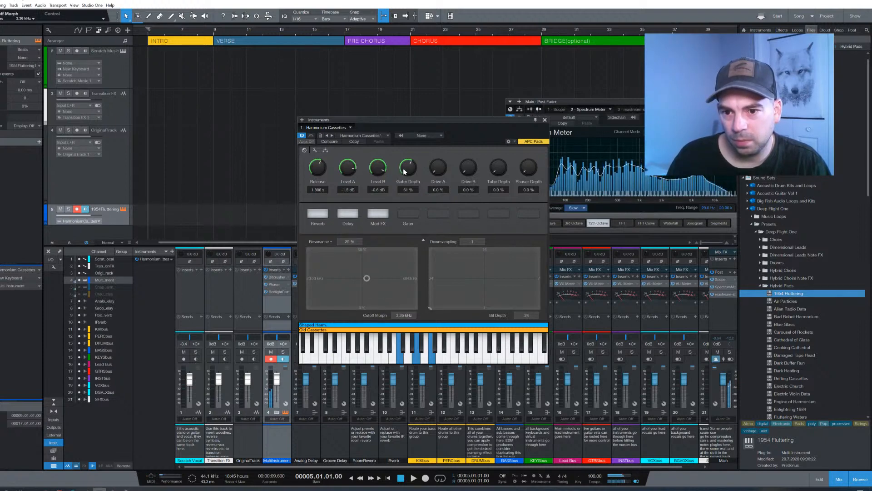
Lower the pad's Level B to about -8.8 dB and shorten its release to 927 ms.
click(408, 214)
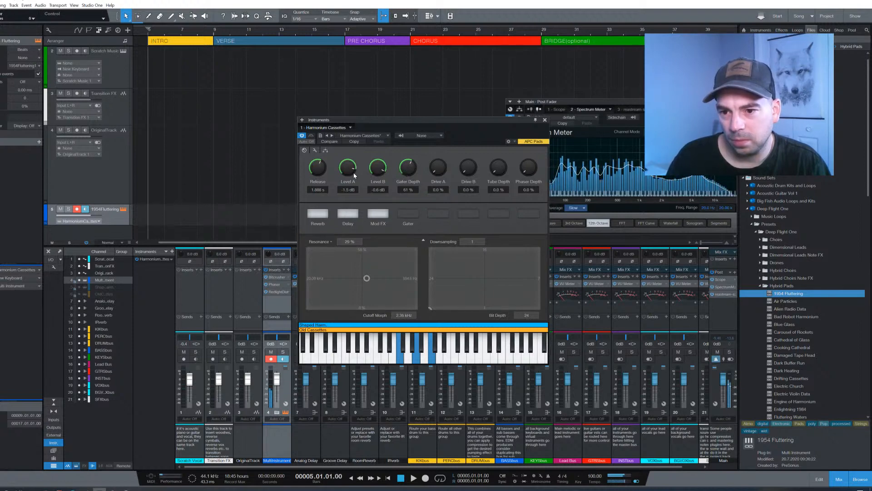
drag(371, 168, 378, 195)
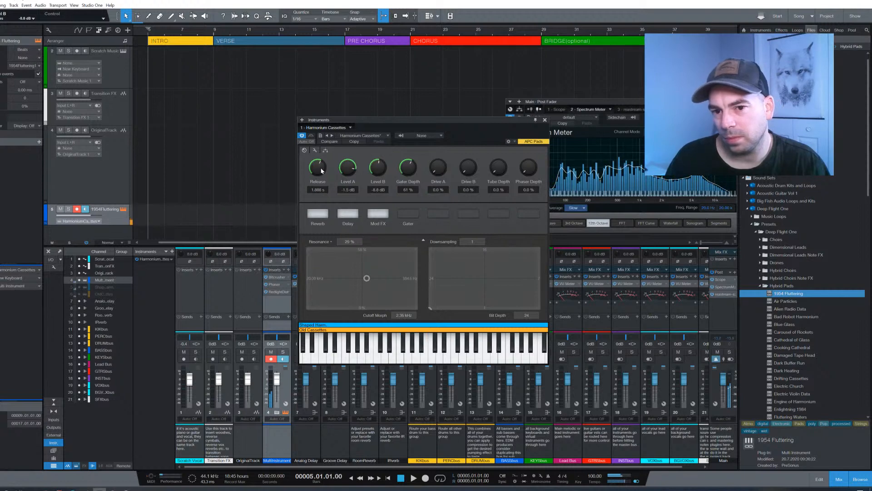
drag(319, 169, 318, 177)
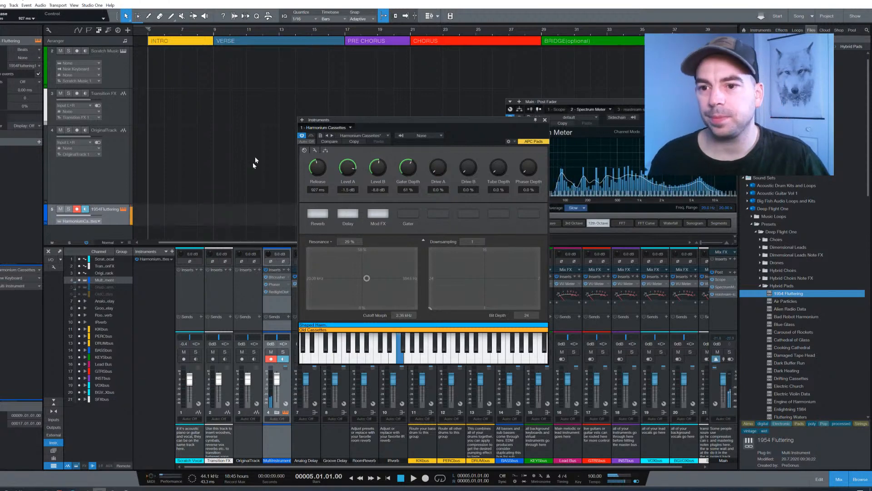
Load the Bad Robot Harmonium CHO preset from Deep Flight One's Hybrid Pads Note FX folder.
click(352, 136)
scroll(376, 187, up, 4)
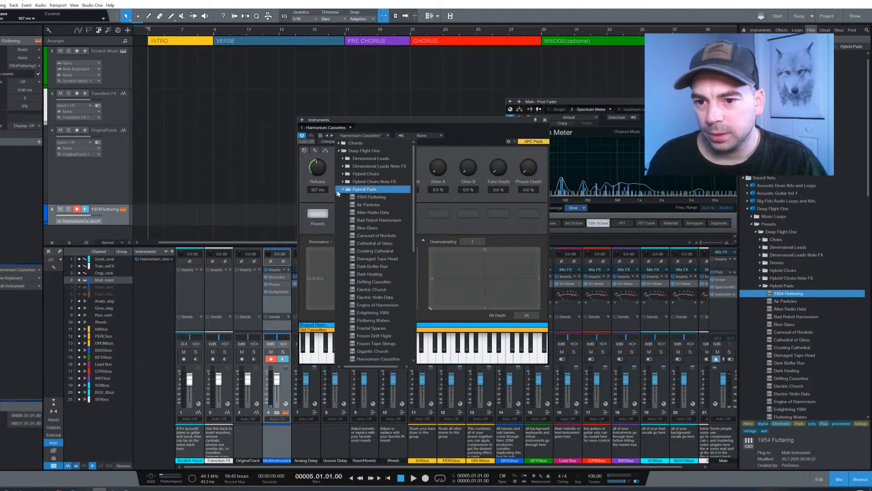
click(342, 190)
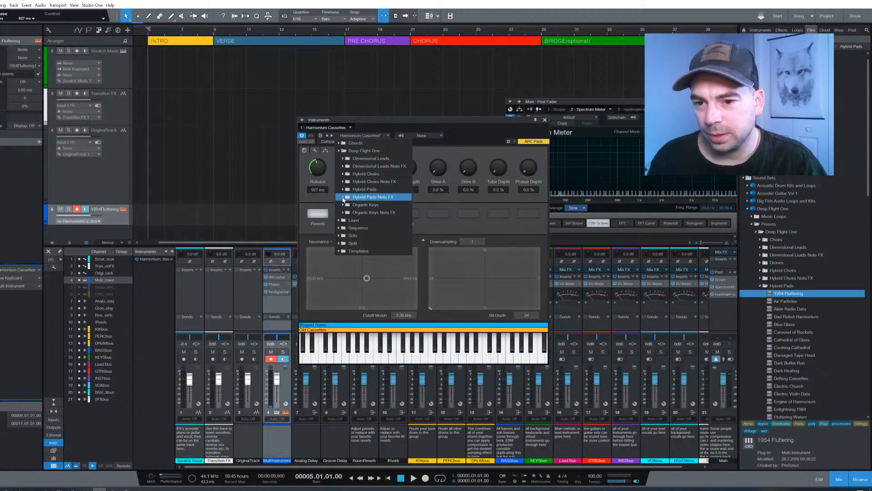
click(343, 199)
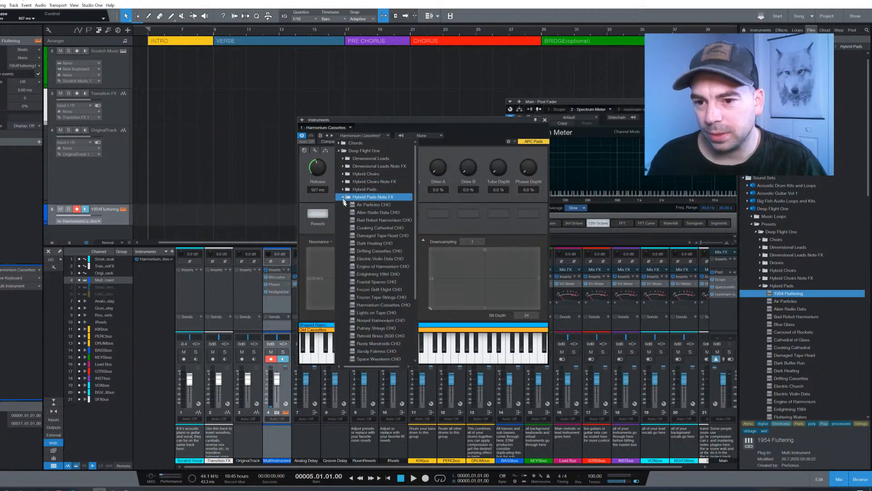
click(363, 221)
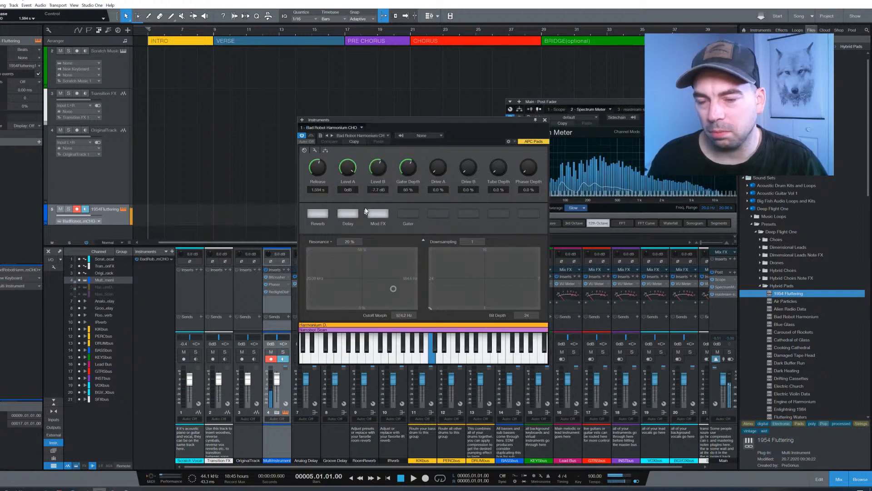
Load the Organic Keys preset Bells and Tubes, and after it Cardboard in Waters.
click(370, 134)
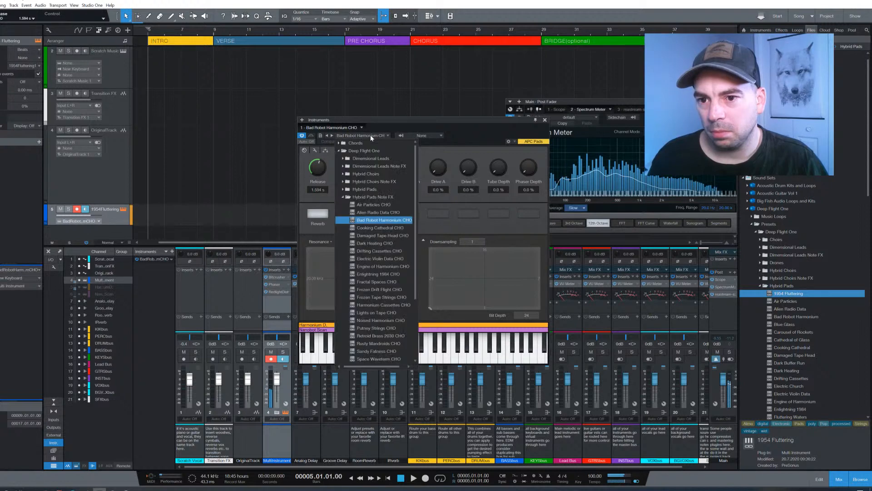
click(346, 198)
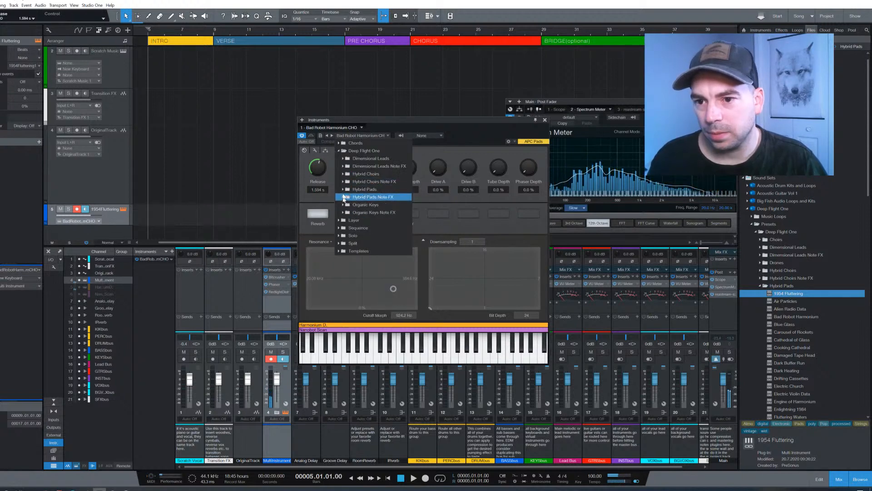
click(346, 204)
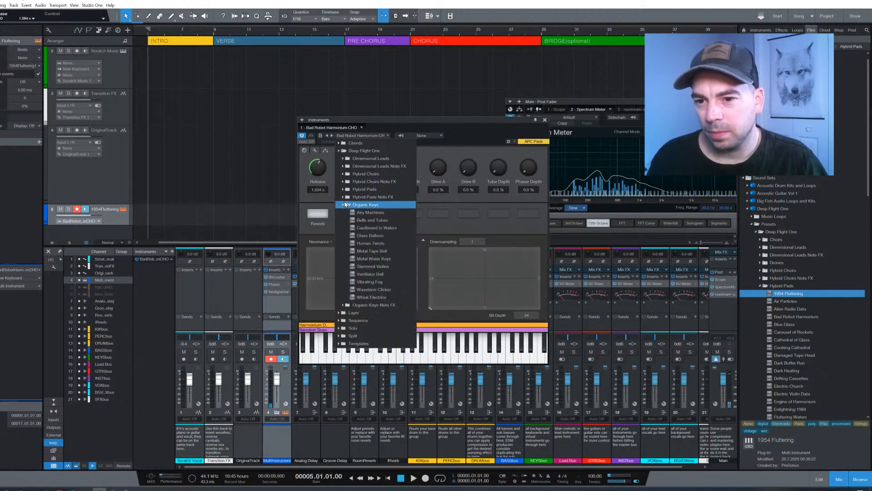
click(372, 220)
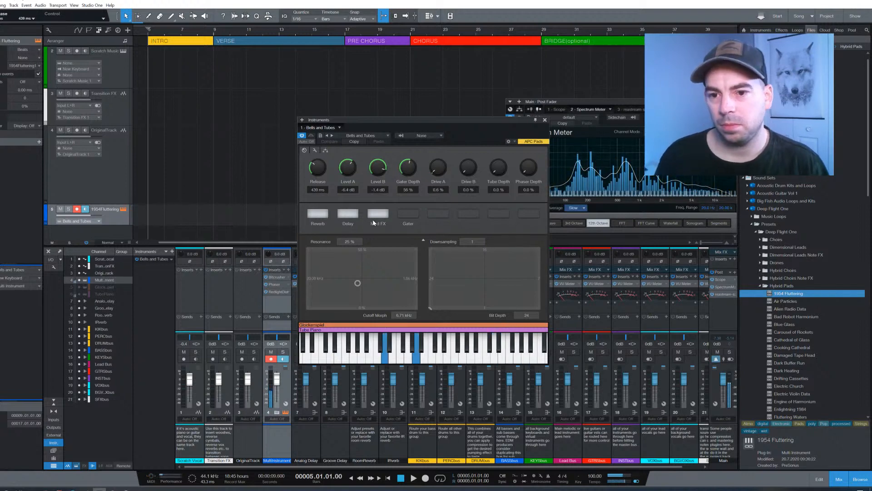
click(379, 136)
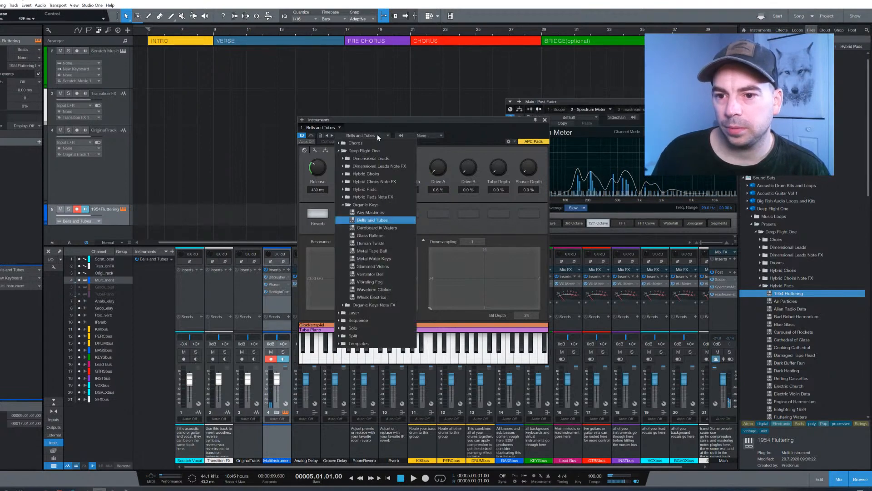
click(369, 230)
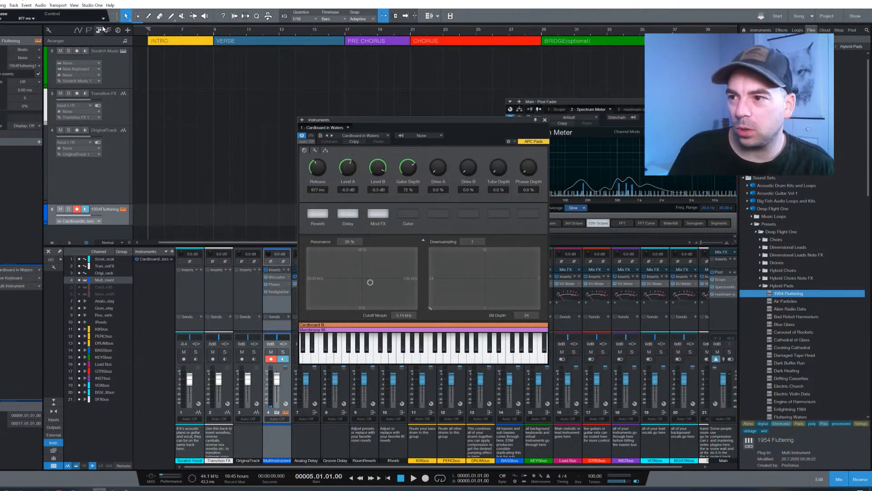
Show the chord track and place a C major chord at the start of the verse, from bar 9 to bar 11.
click(127, 30)
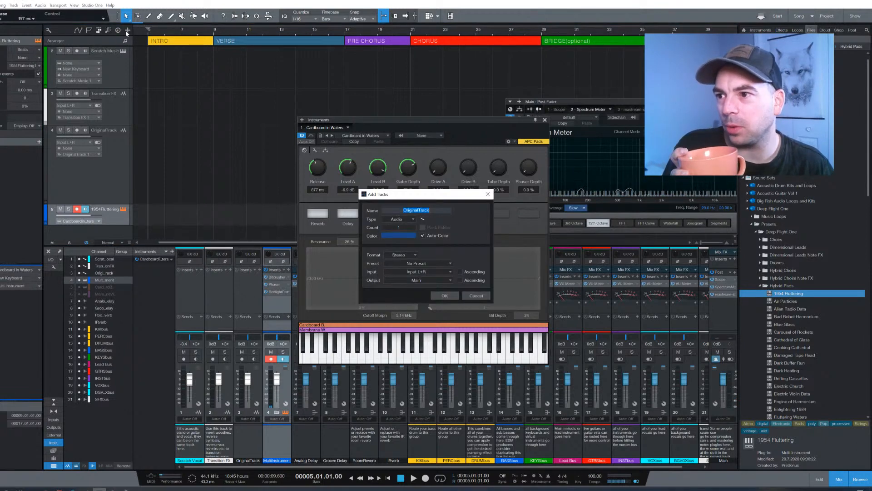
click(488, 194)
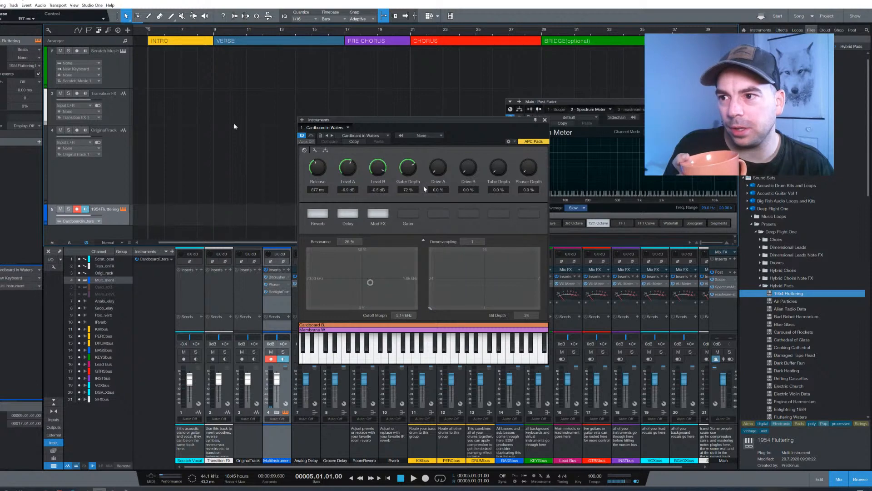
click(109, 30)
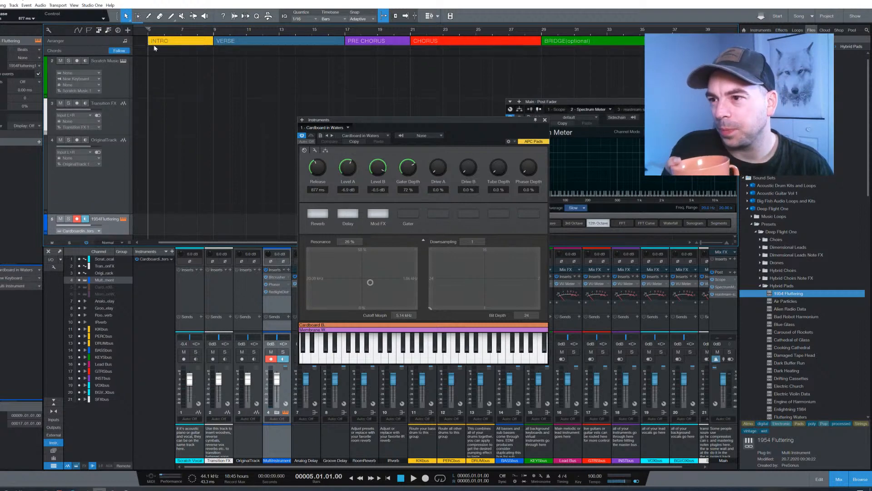
mouse_move(148, 50)
mouse_down()
mouse_move(351, 77)
mouse_move(208, 74)
mouse_move(215, 56)
mouse_move(182, 55)
mouse_move(230, 48)
mouse_up()
drag(154, 54, 222, 53)
right_click(224, 53)
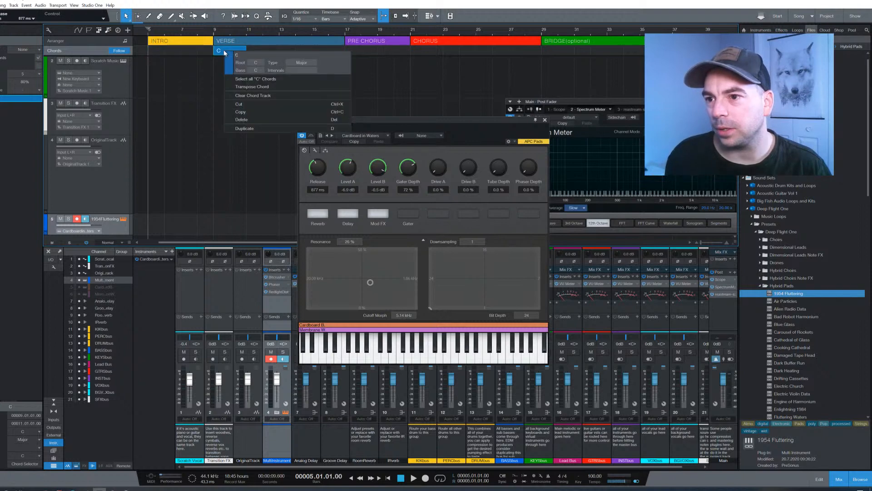
click(218, 54)
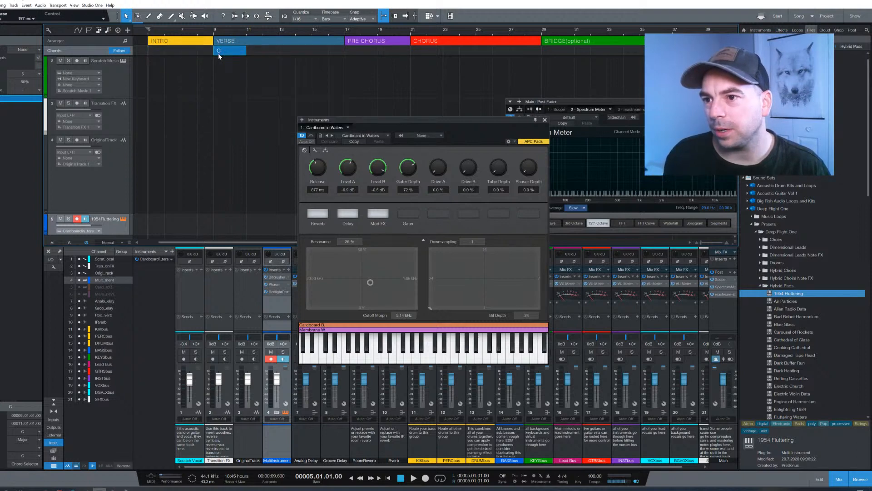
Open the Chord Selector for the verse chord and turn on chord audition.
double_click(218, 53)
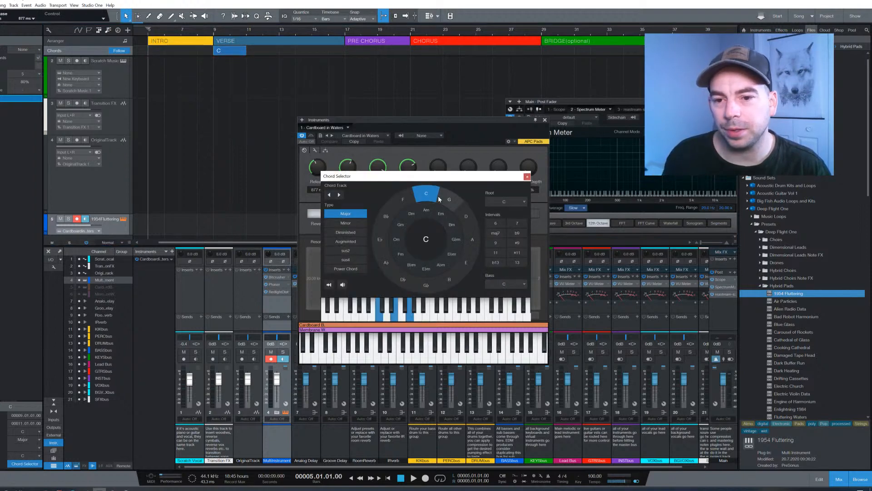
click(426, 210)
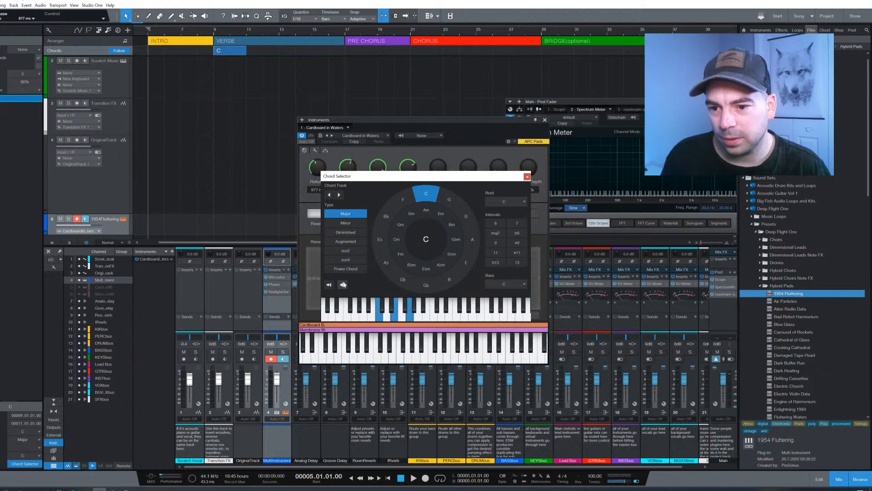
click(343, 284)
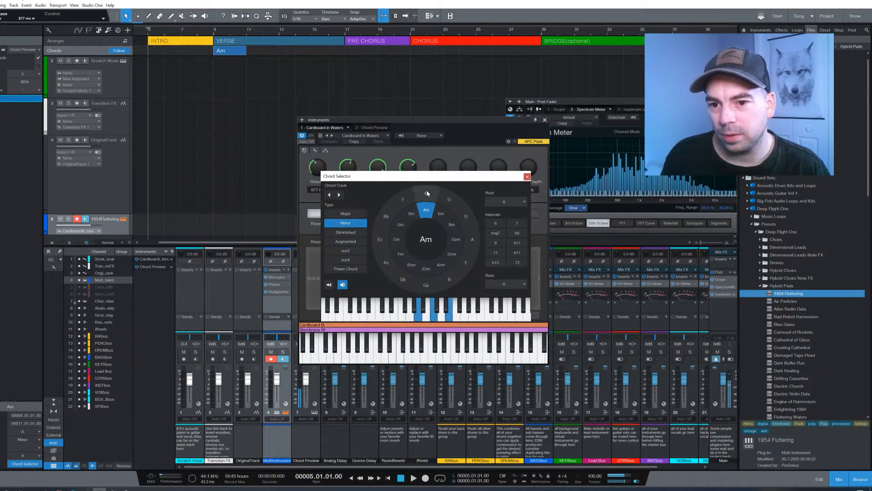
Audition Am, Dm, Gm and F as the verse chord, then return to Am and Dm.
click(425, 211)
click(415, 214)
click(398, 221)
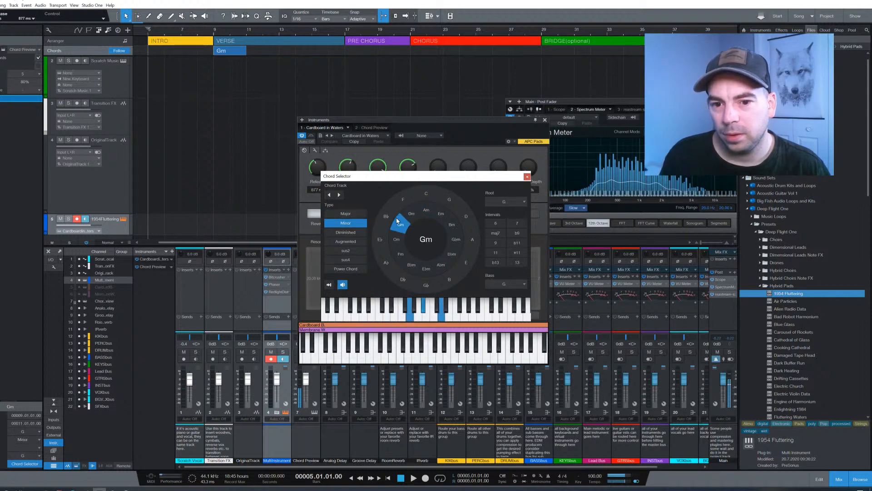
click(407, 197)
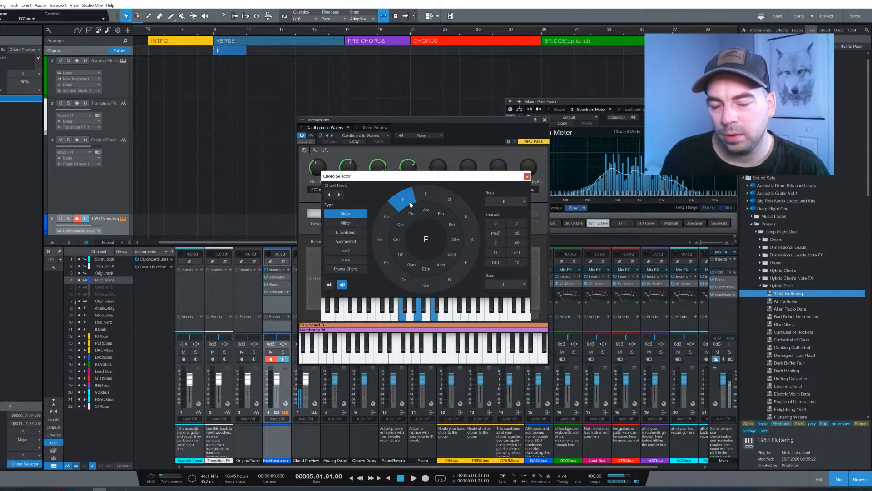
click(430, 215)
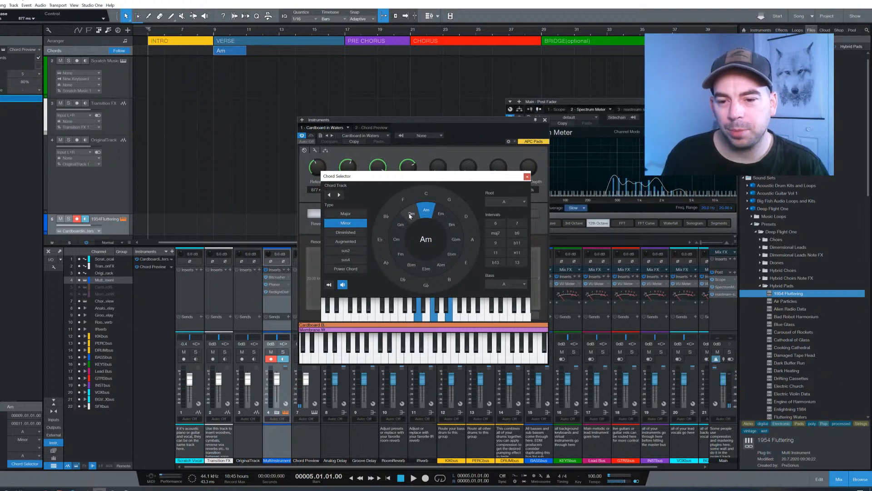
click(410, 215)
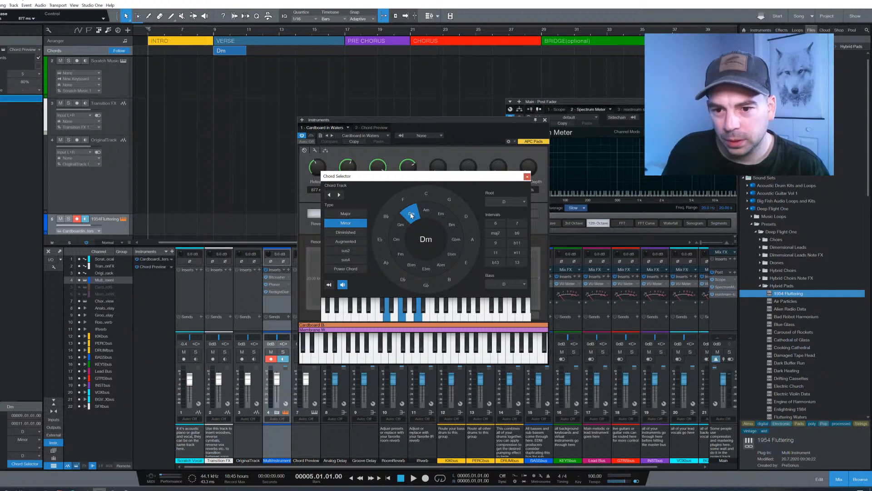
Audition progressions around Dm for the verse chord, alternating it with C, Em and G.
click(427, 199)
click(409, 213)
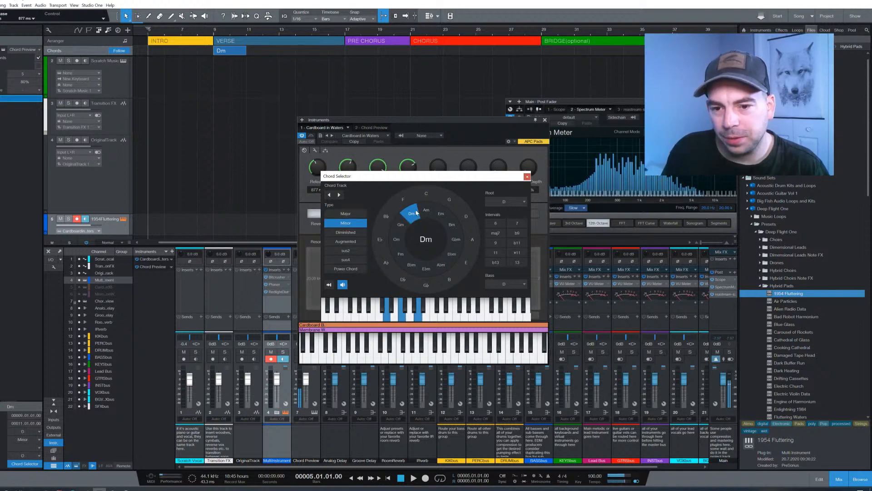
click(441, 215)
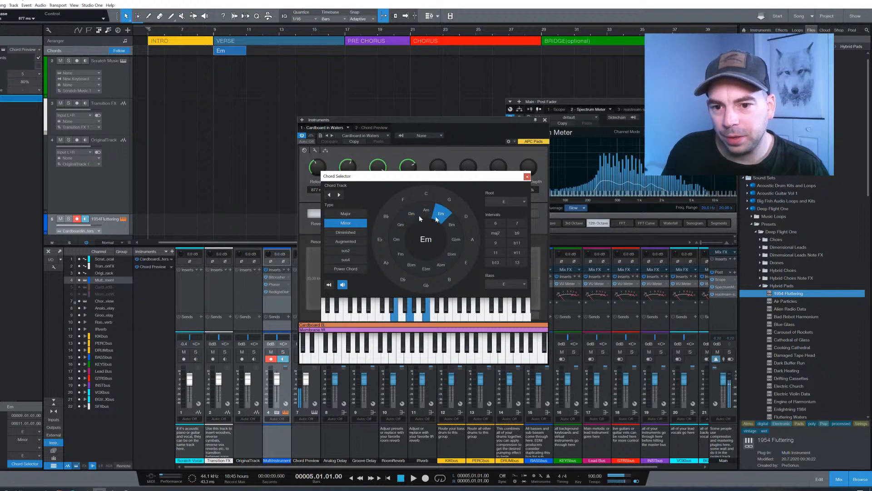
click(411, 214)
click(449, 201)
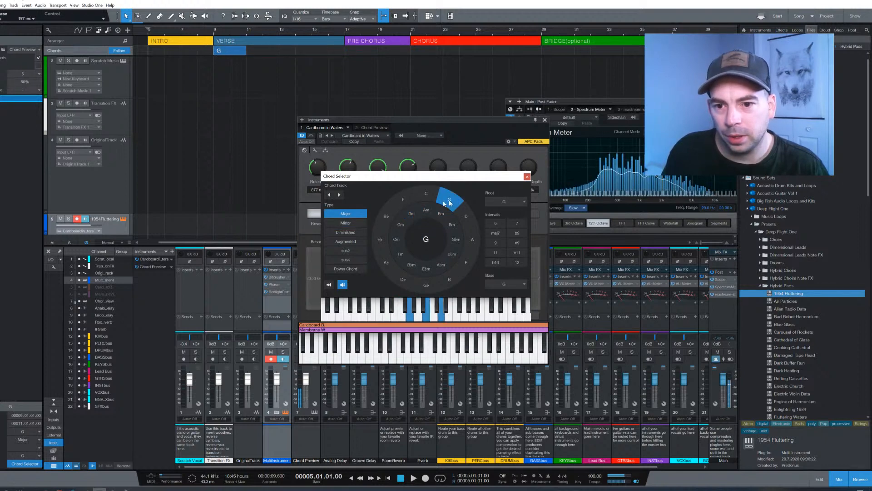
click(412, 215)
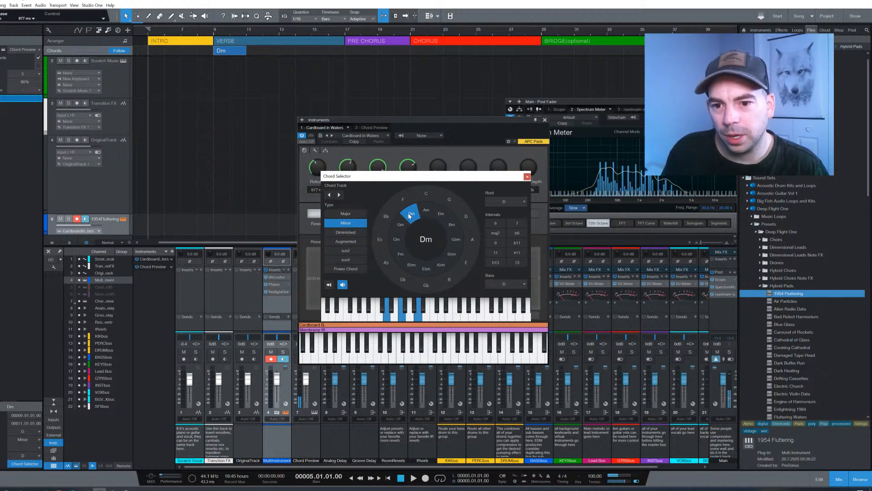
click(440, 212)
click(448, 199)
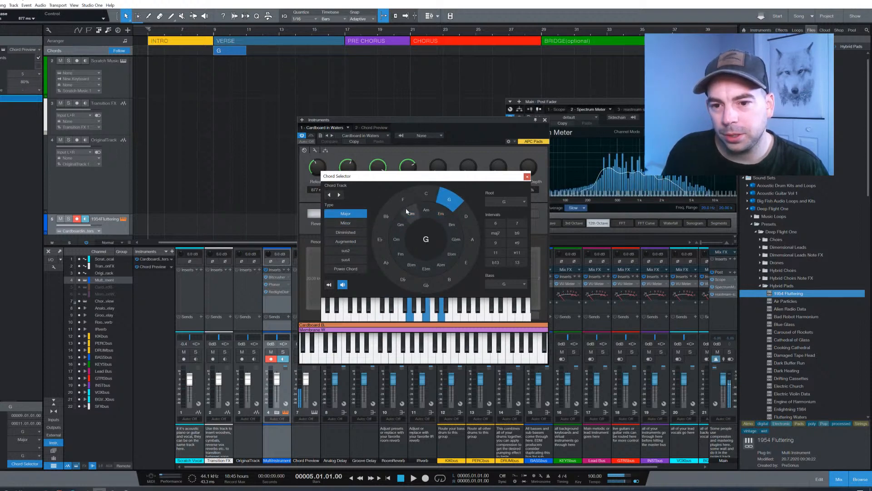
click(411, 213)
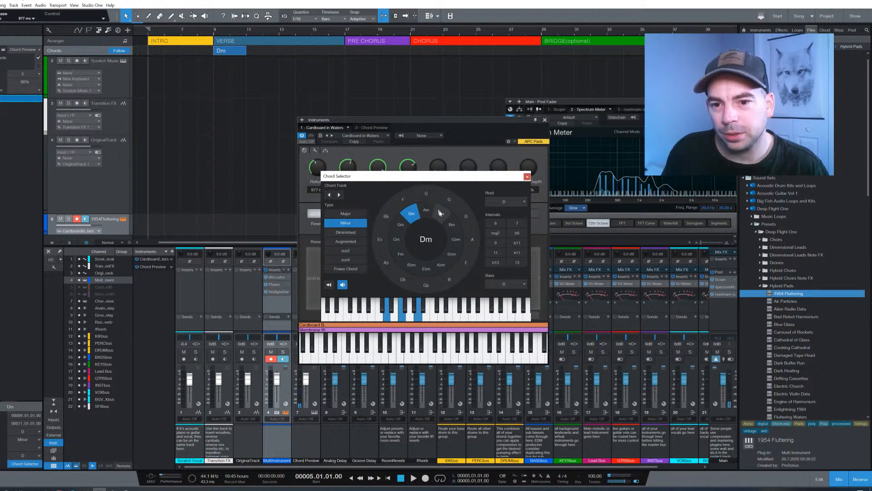
Audition more sequences of C, G, Em and Dm for the verse chord, finishing on Dm.
click(427, 193)
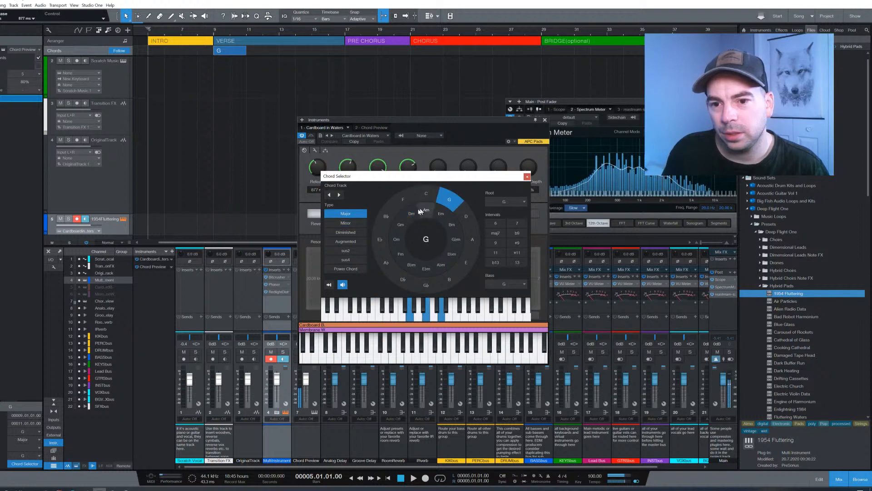
click(442, 214)
click(426, 193)
click(449, 199)
click(411, 214)
click(427, 193)
click(449, 199)
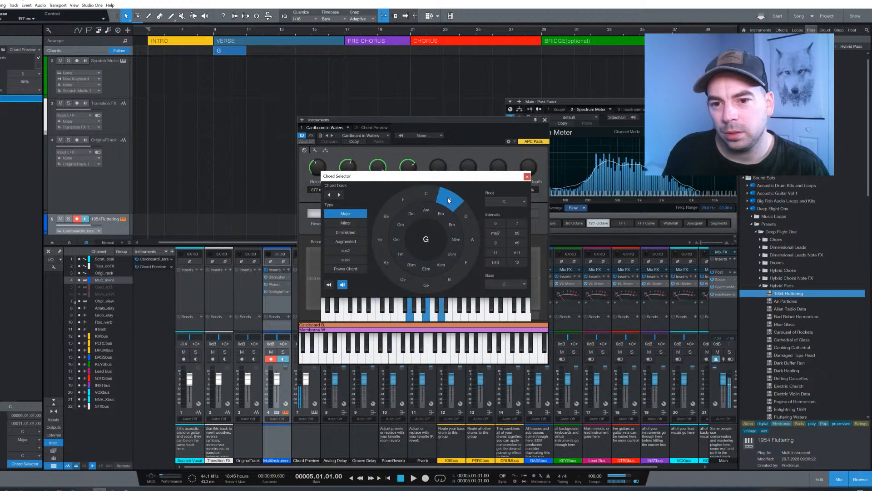
click(440, 213)
click(415, 210)
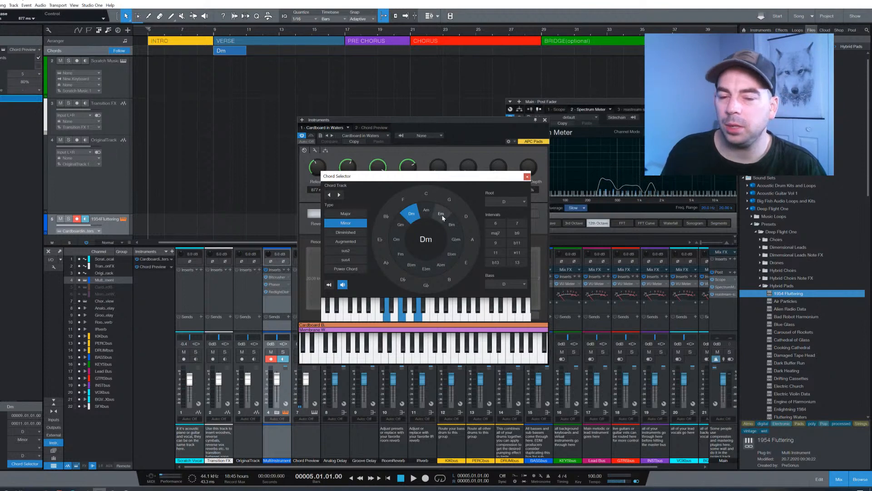
Try C, C7 and Dm7 as the verse chord, then remove the seventh to leave a plain Dm.
click(433, 198)
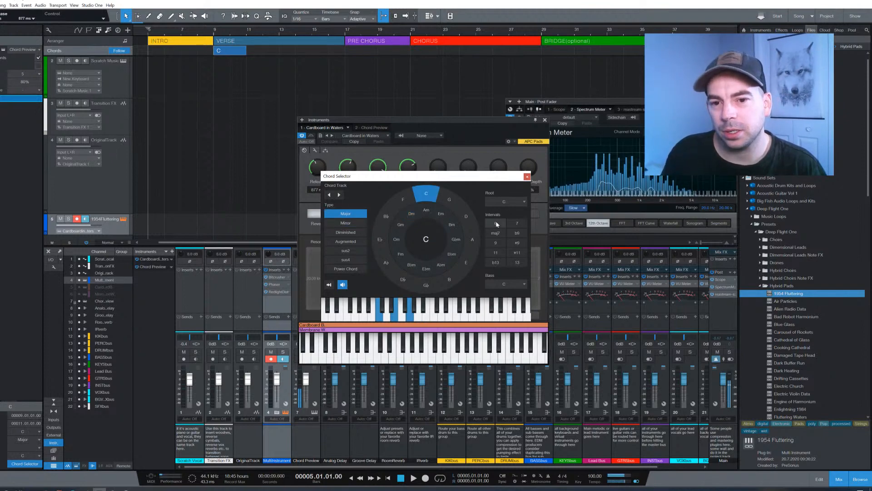
click(524, 223)
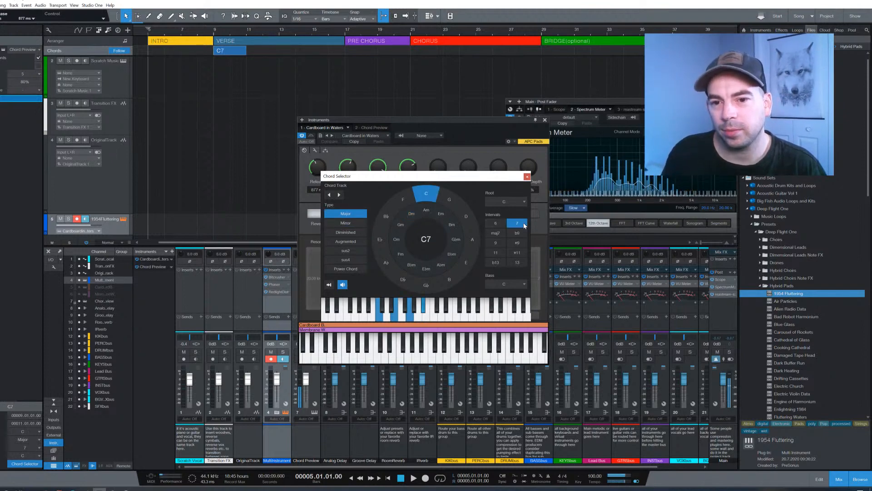
click(408, 215)
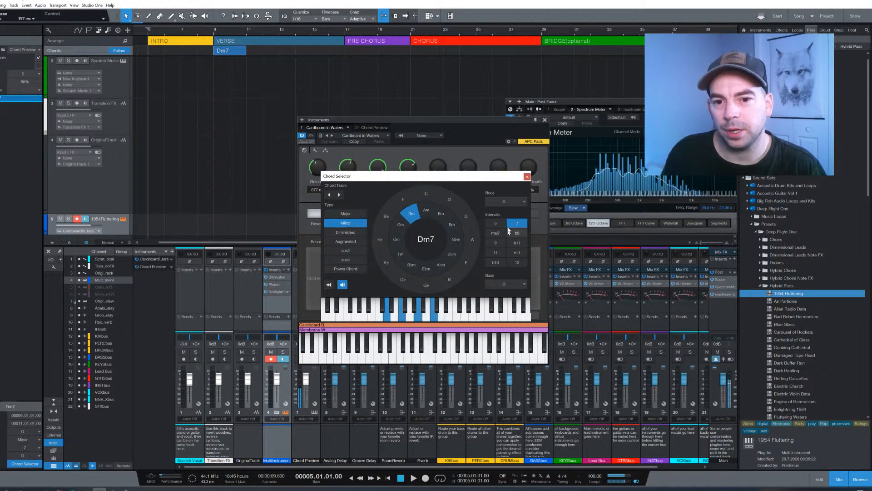
click(522, 223)
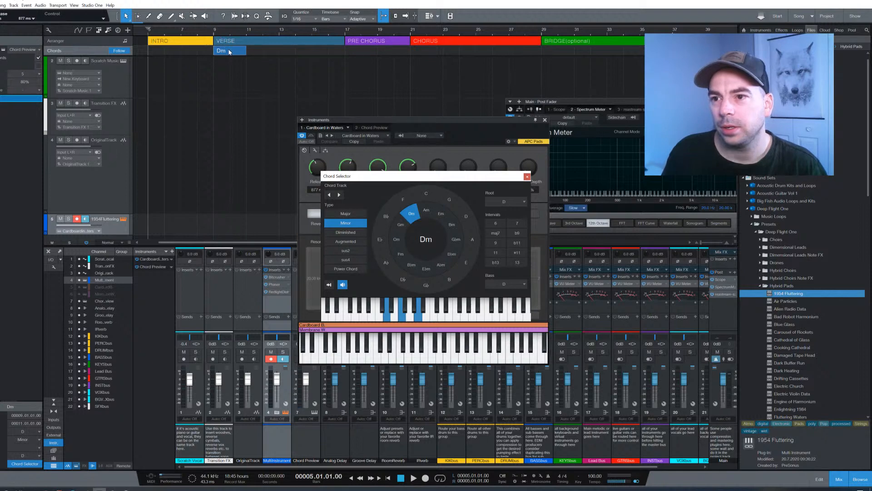
Shorten the verse's Dm chord to one bar and duplicate it to fill four bars on the chord track.
drag(245, 52, 230, 54)
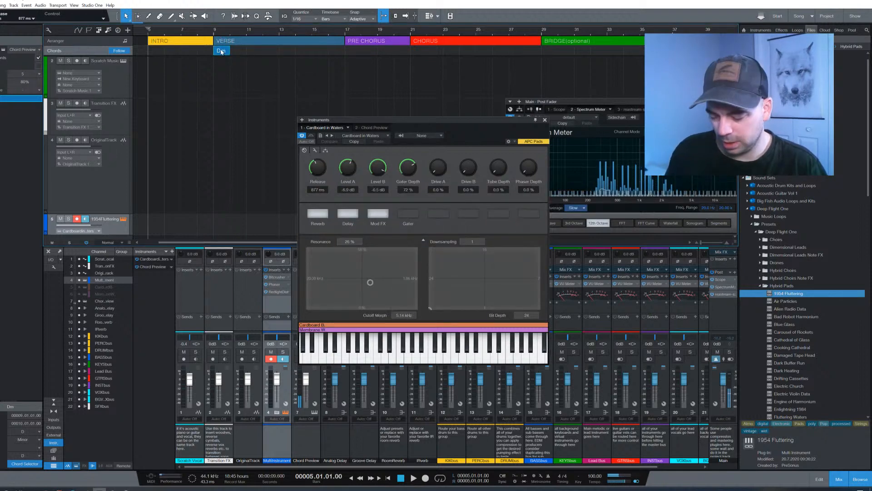
key(d)
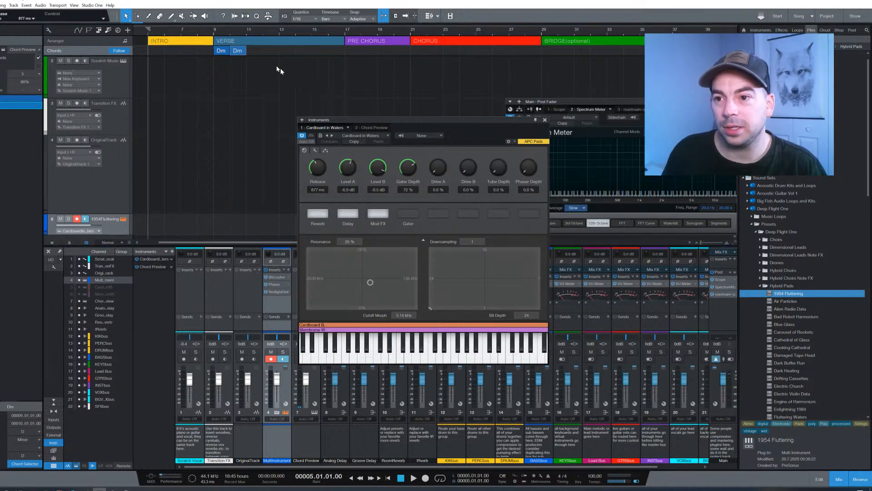
right_click(236, 50)
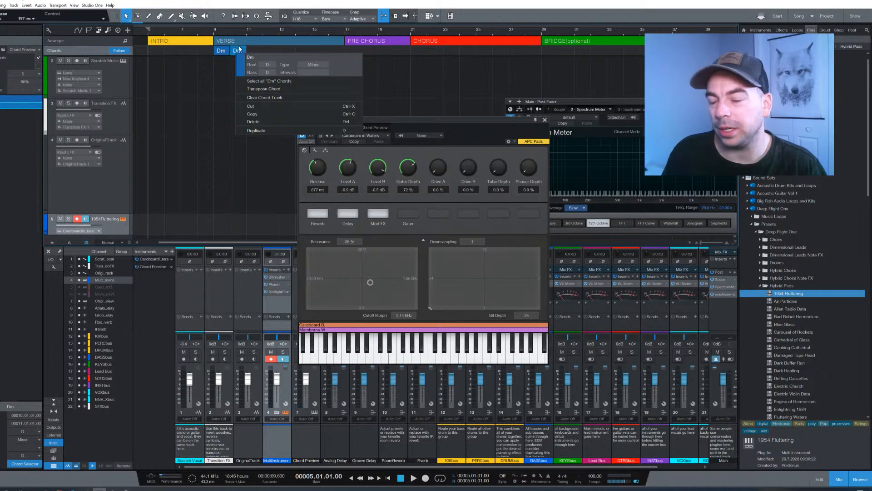
click(238, 50)
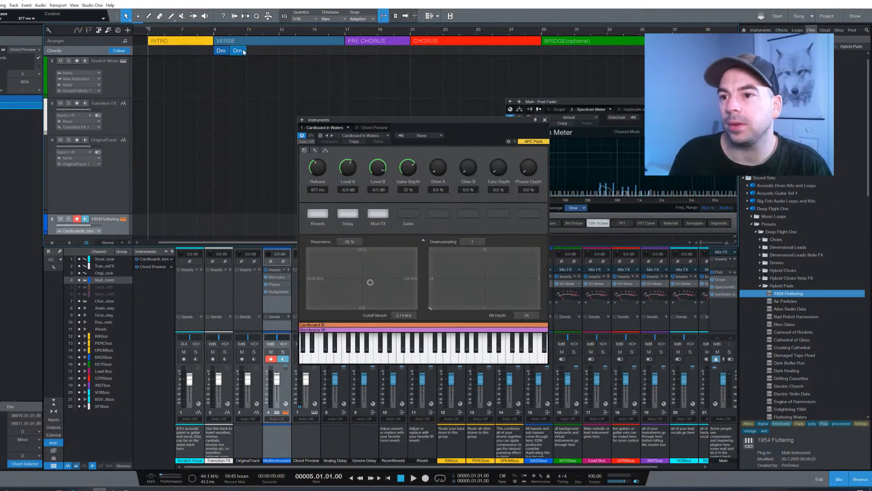
key(d)
key(d)
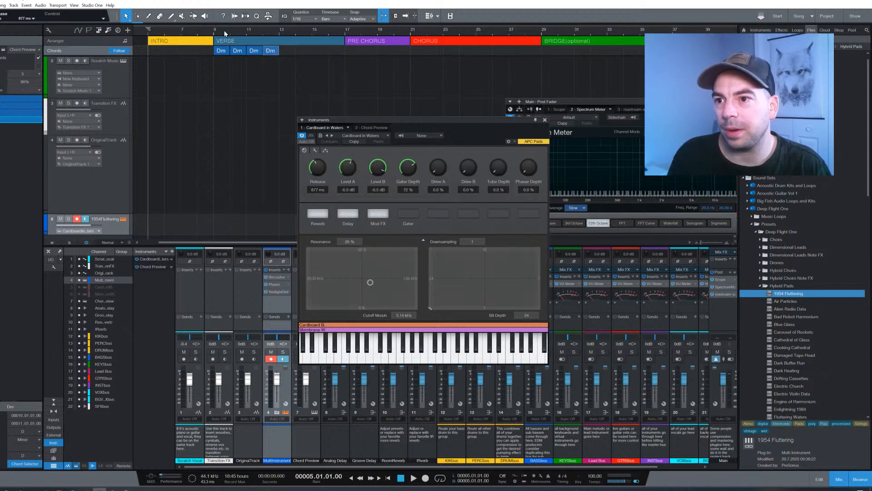
Change the second verse chord to C7, moving the instrument and chord selector windows clear of the chord track.
scroll(230, 33, up, 2)
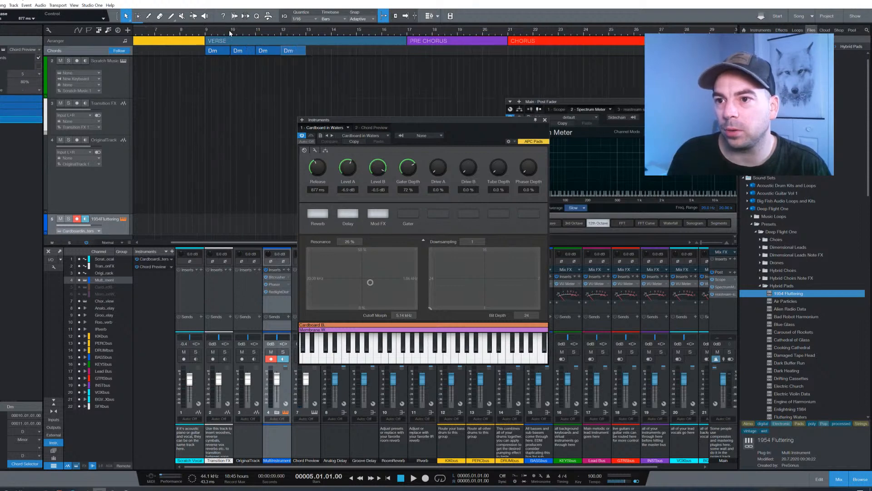
click(246, 51)
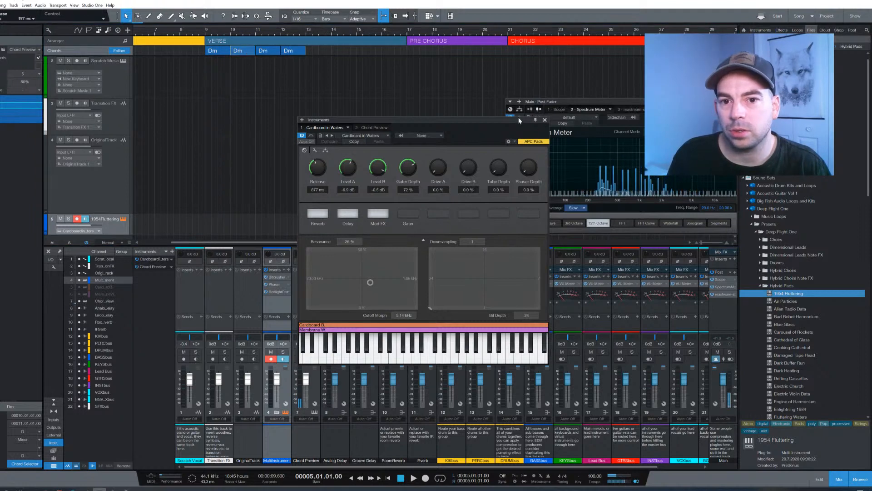
drag(477, 121, 622, 164)
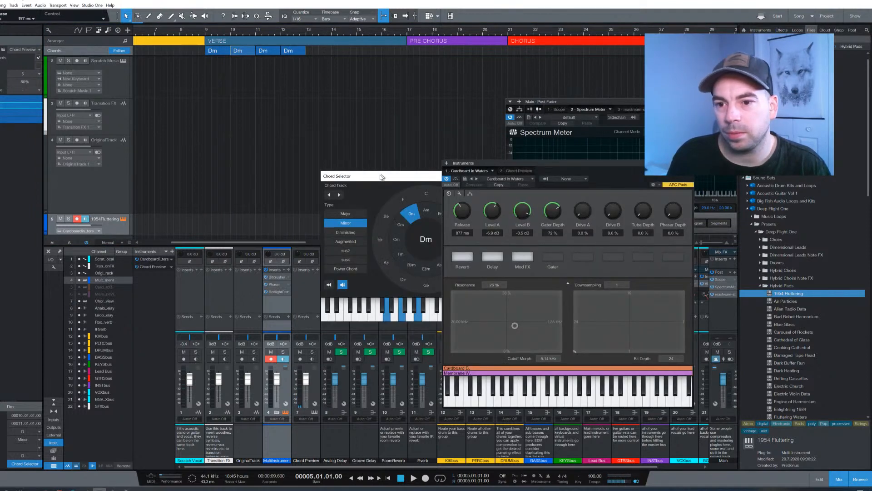
drag(375, 177, 263, 89)
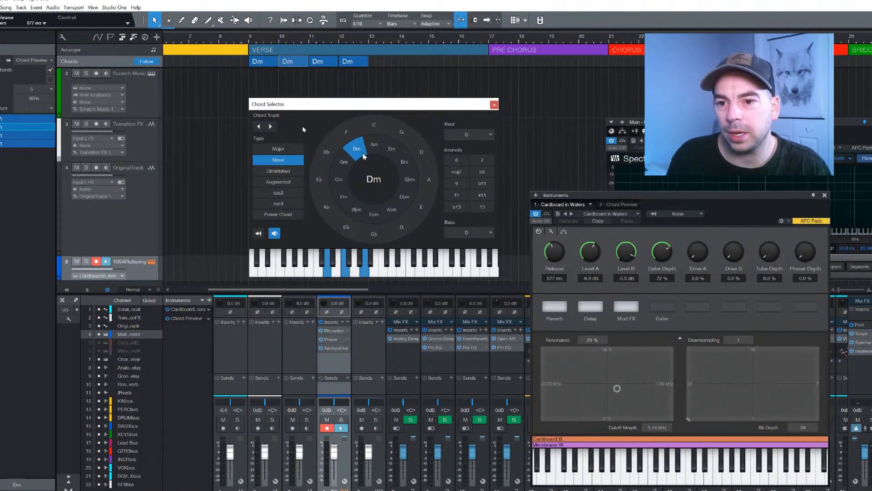
click(377, 123)
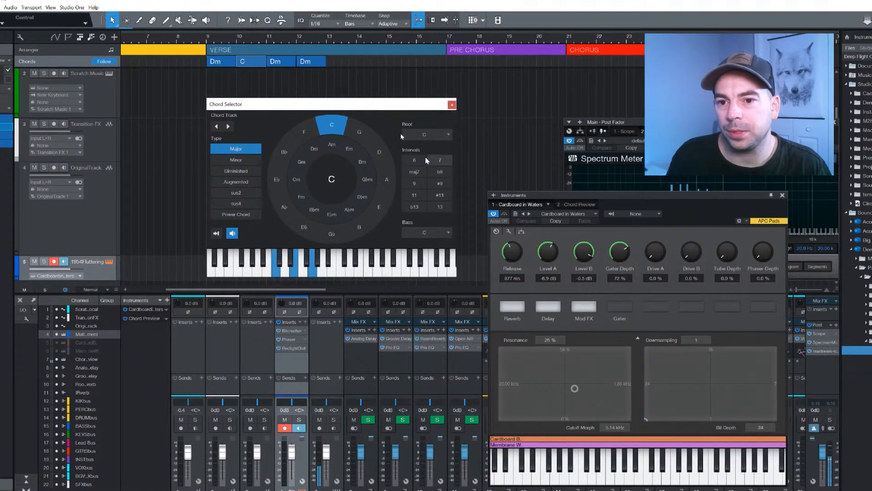
click(414, 160)
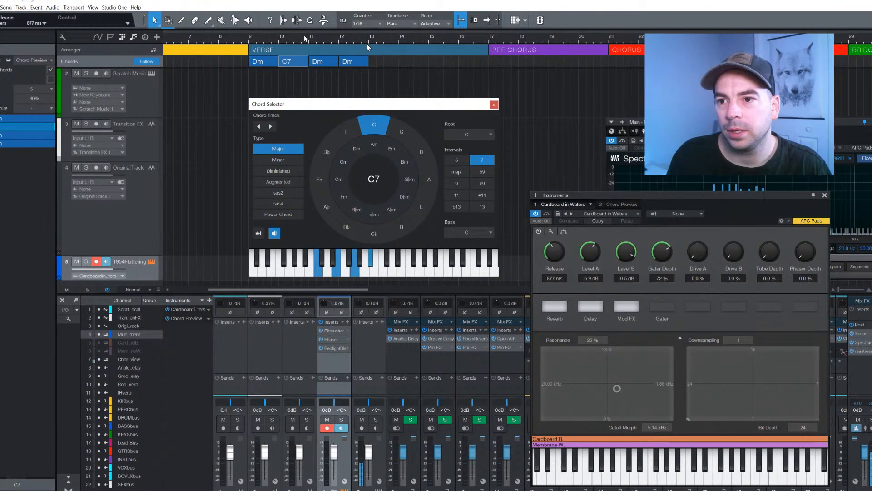
Change the third verse chord to G, audition its add 9, sus4 and sus2 variants, and settle on Gsus2.
click(320, 62)
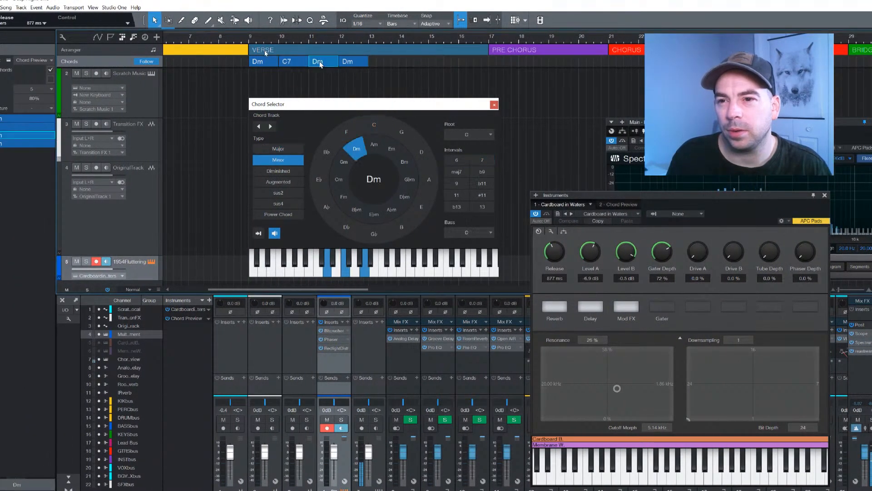
click(402, 132)
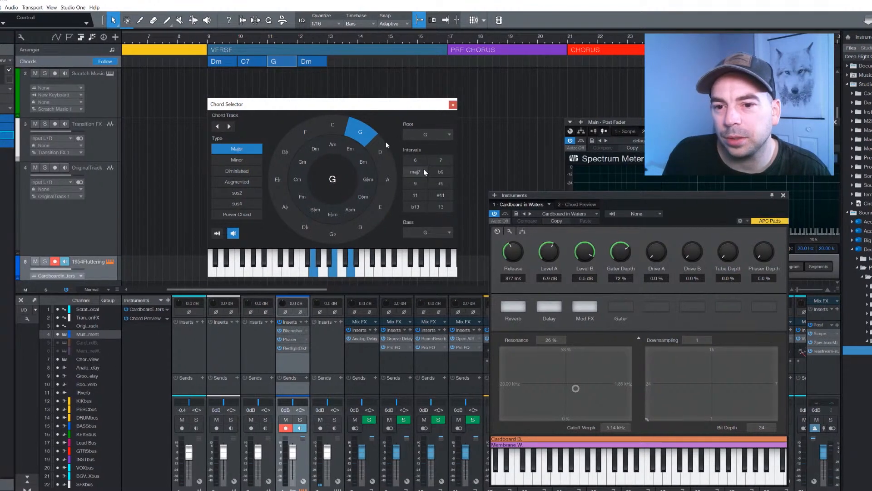
click(422, 182)
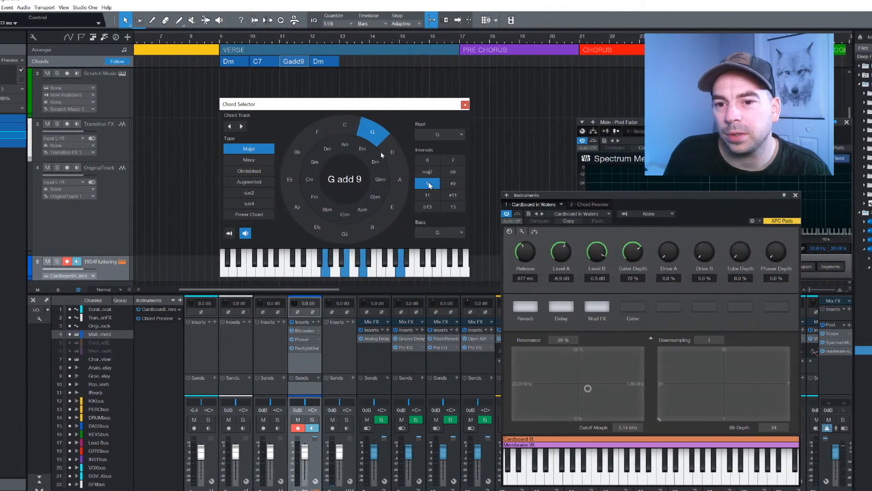
click(411, 183)
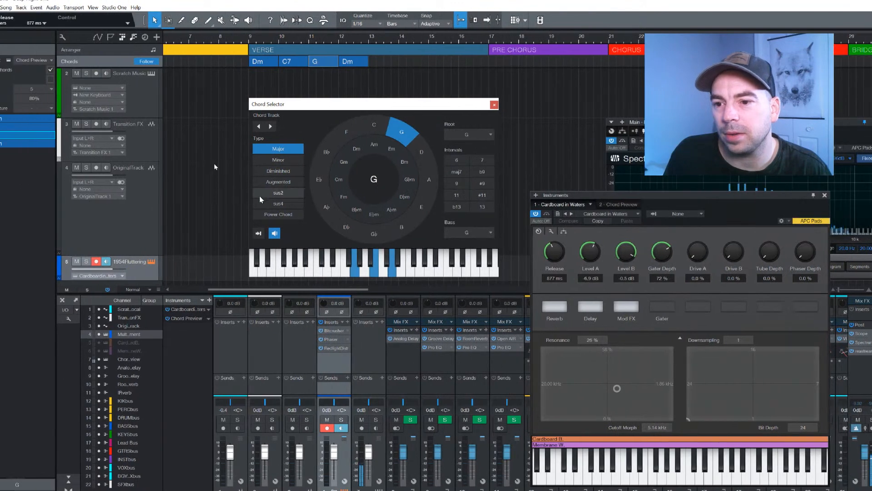
click(270, 205)
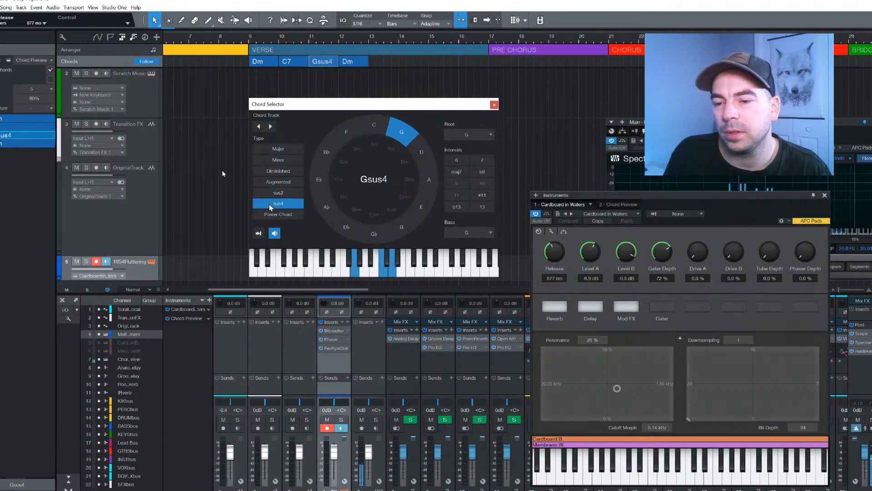
click(278, 193)
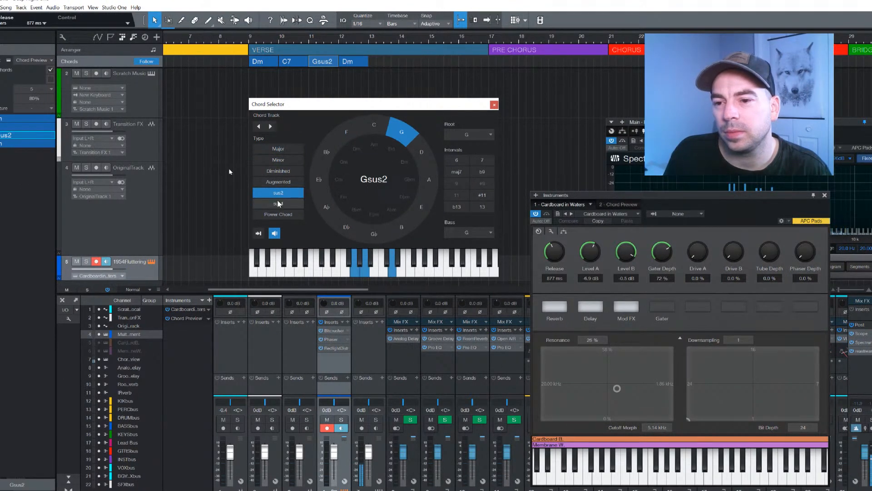
click(278, 203)
click(279, 193)
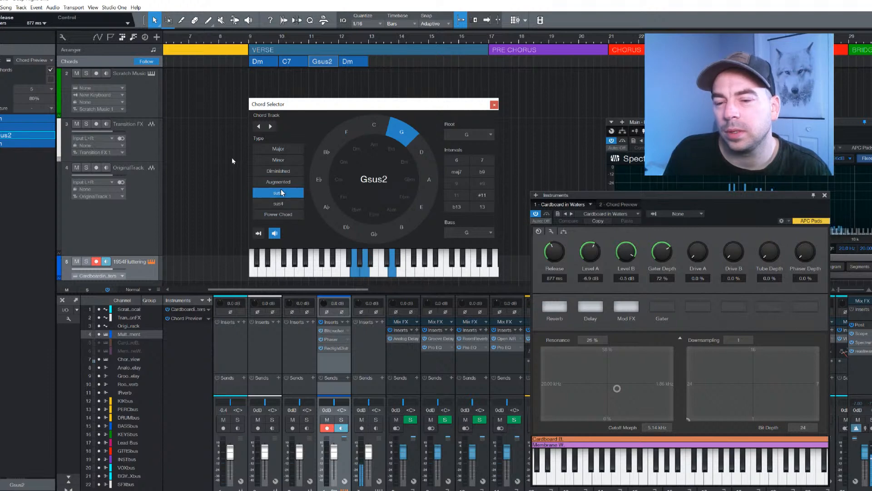
Change the fourth verse chord to Em6 and close the chord selector.
click(358, 61)
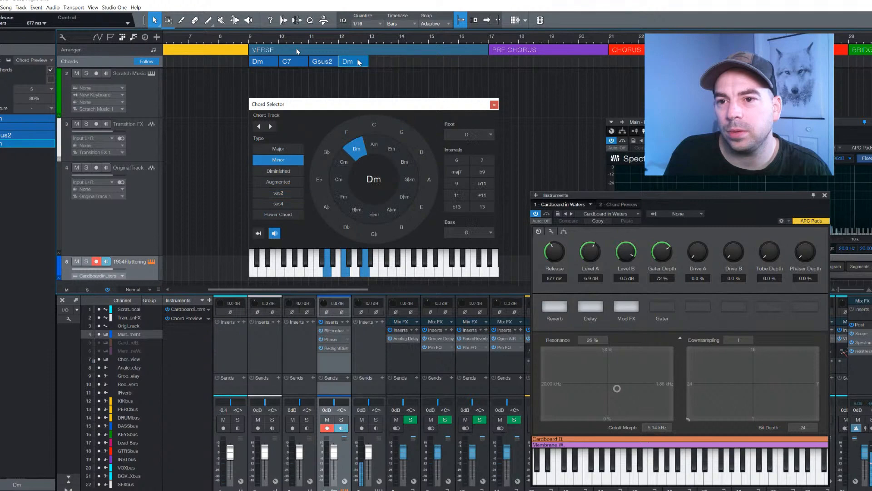
click(405, 134)
click(390, 152)
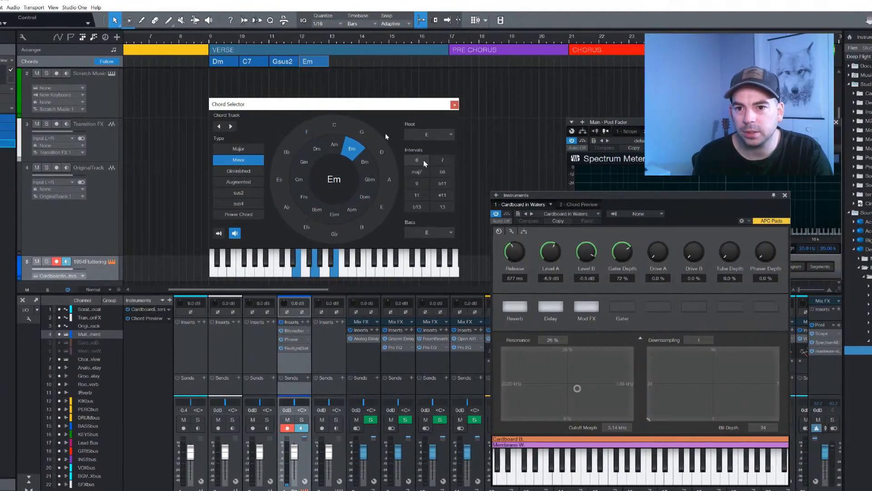
click(427, 163)
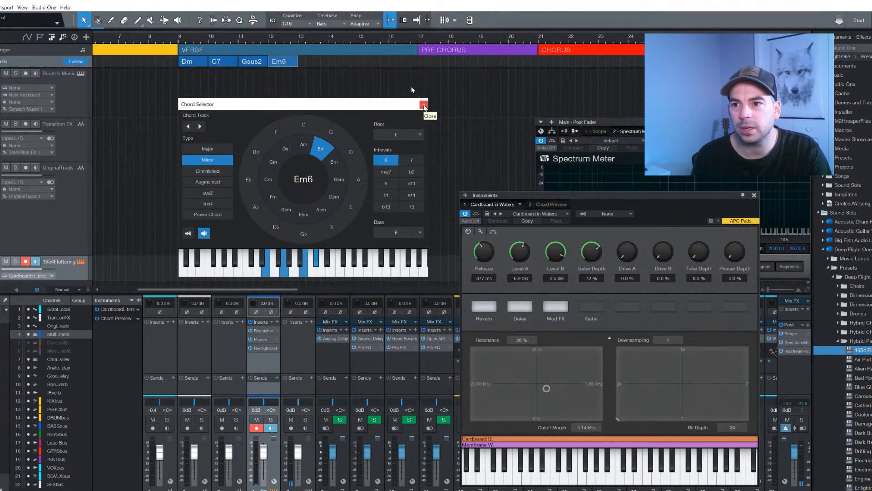
click(423, 107)
Record a four-bar chord part on the 1954 Fluttering track, starting at the verse in bar 9.
click(249, 38)
key(space)
key(space)
click(266, 64)
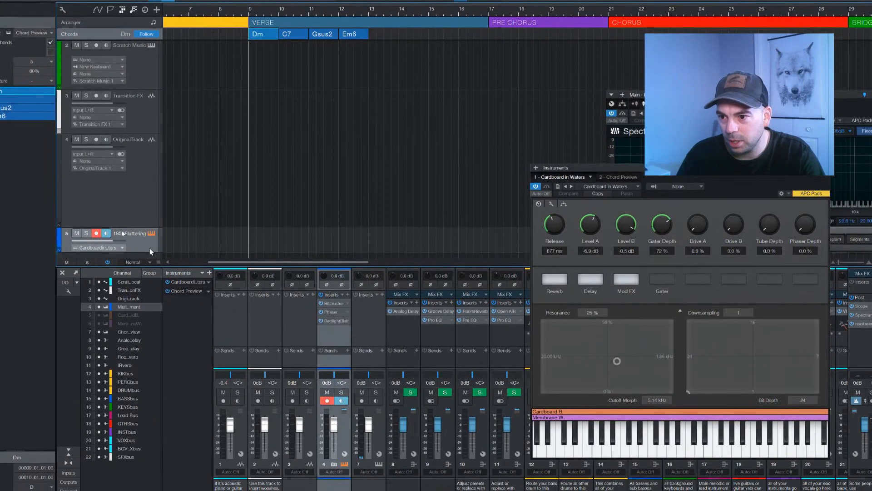
click(146, 254)
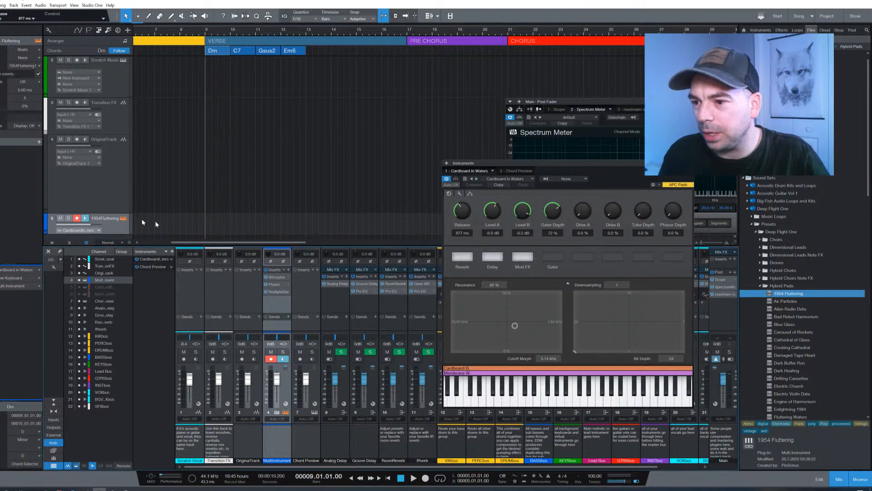
key(KP_Multiply)
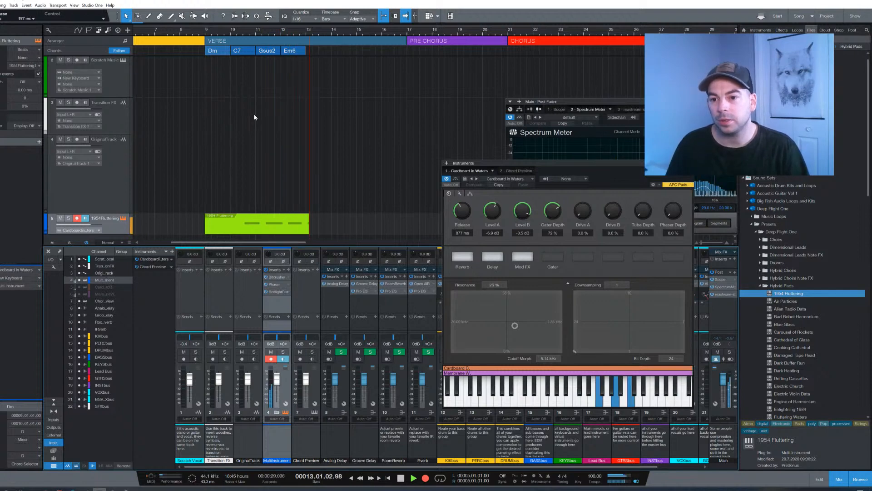
key(space)
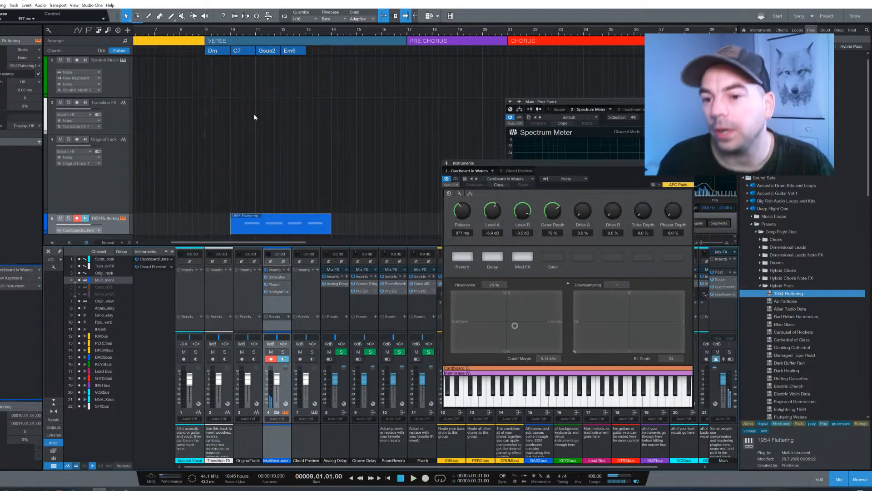
Move the recorded part to the verse start at bar 9 and align its first two note chords with bars 9 and 10.
drag(267, 231, 241, 218)
double_click(225, 224)
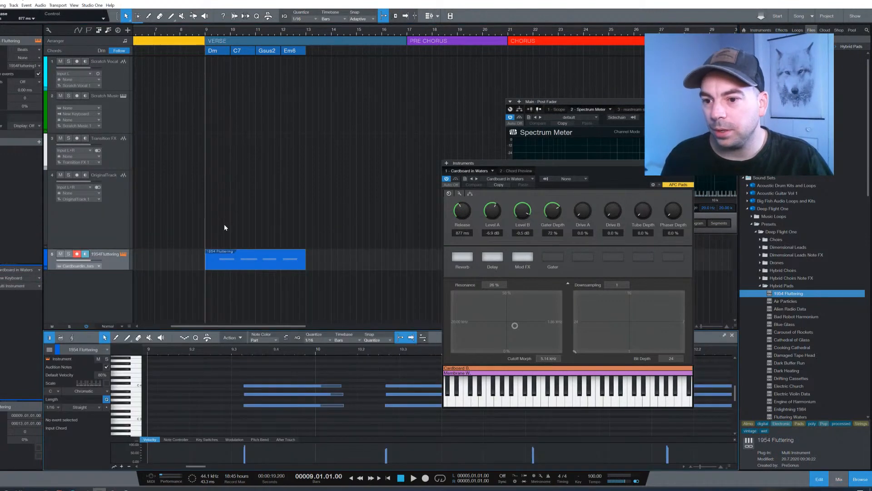
drag(297, 372, 300, 423)
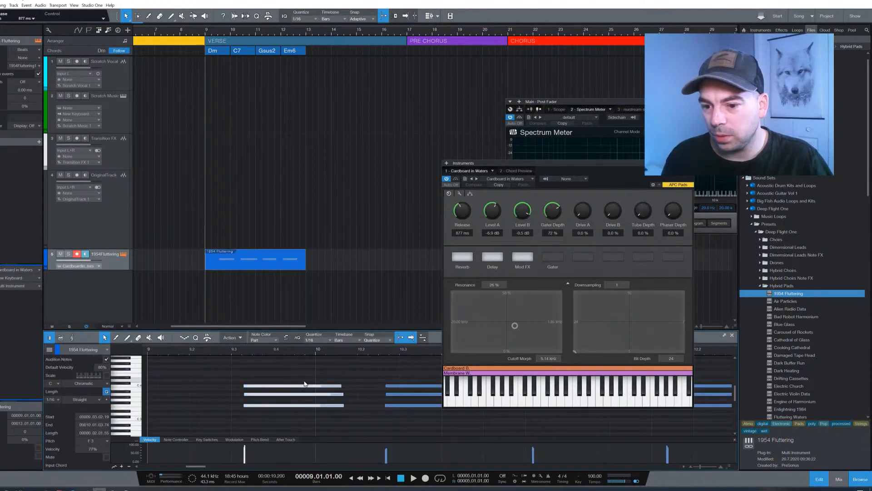
drag(302, 386, 206, 381)
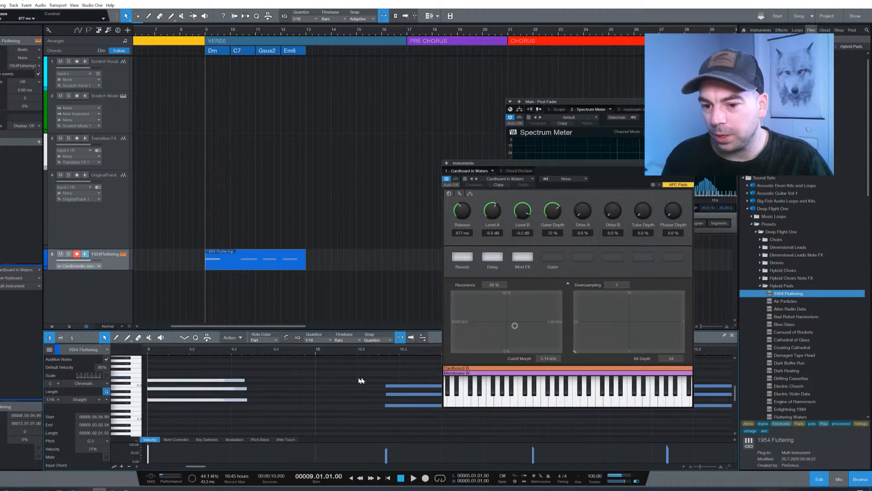
drag(410, 369, 399, 418)
drag(412, 387, 342, 384)
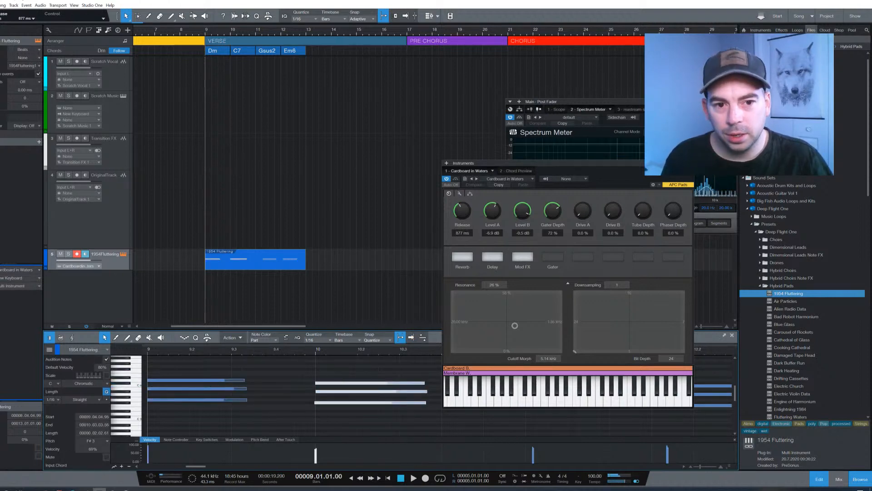
Close the instrument window and align the part's third and fourth note chords with the starts of bars 11 and 12.
click(689, 163)
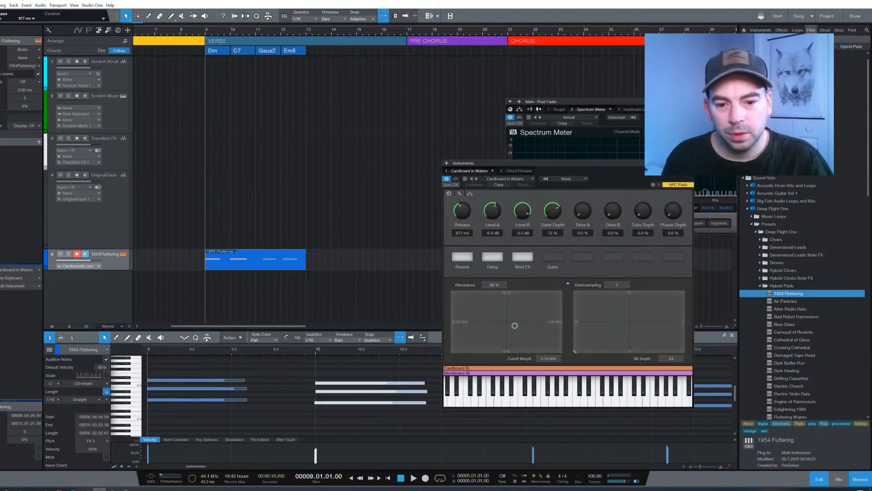
click(566, 417)
drag(565, 417, 568, 415)
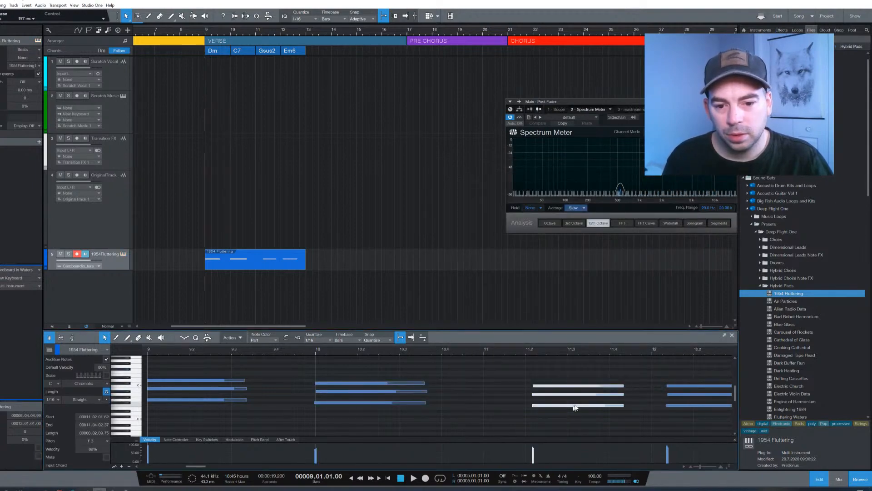
drag(571, 370, 572, 411)
drag(517, 399, 463, 366)
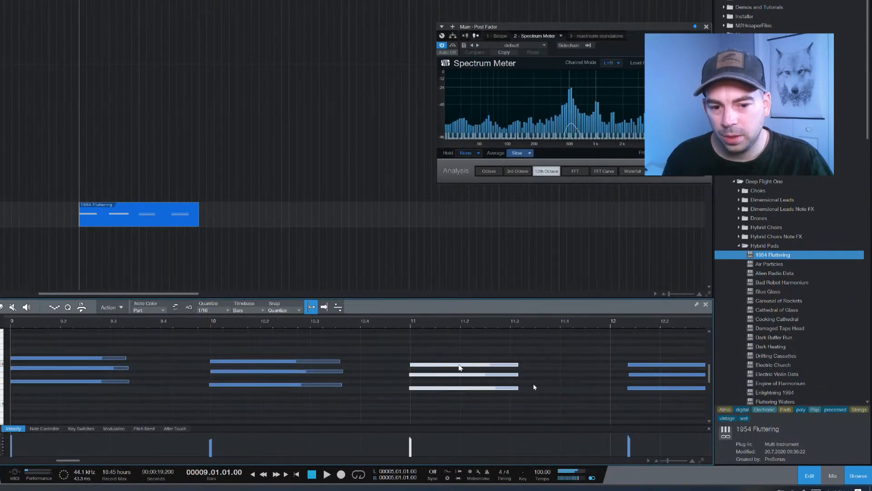
drag(672, 347, 695, 431)
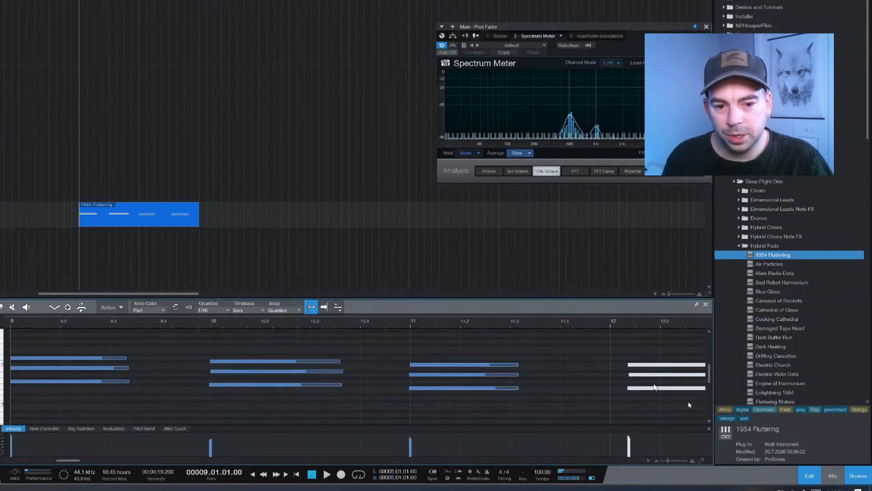
drag(652, 390, 634, 389)
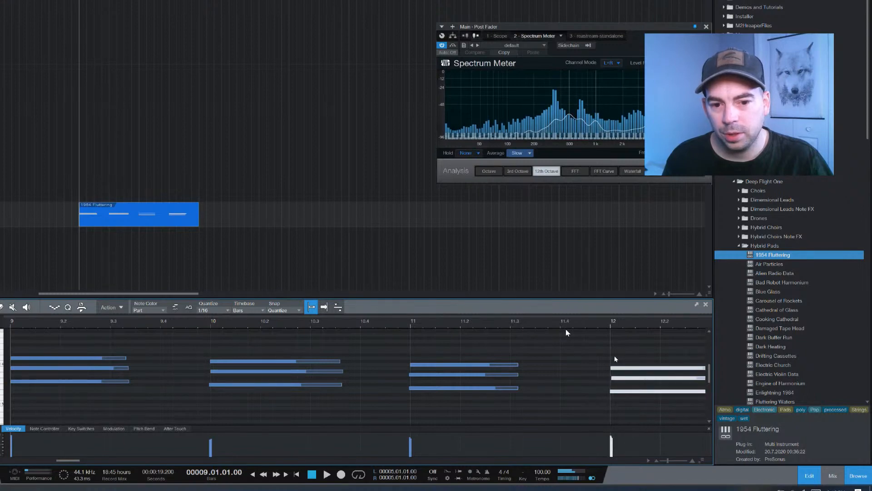
scroll(619, 355, down, 5)
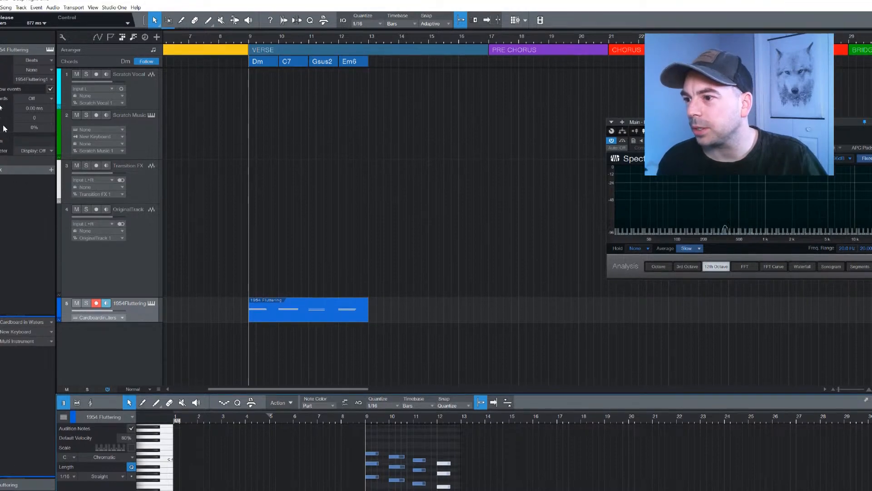
Set the 1954 Fluttering track's Follow Chords mode to Parallel, play back the verse, and show the console.
click(37, 98)
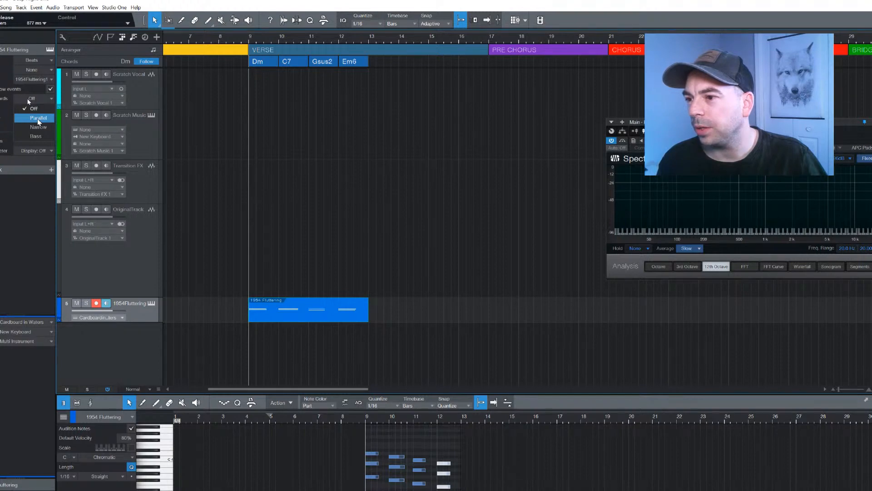
click(38, 118)
key(space)
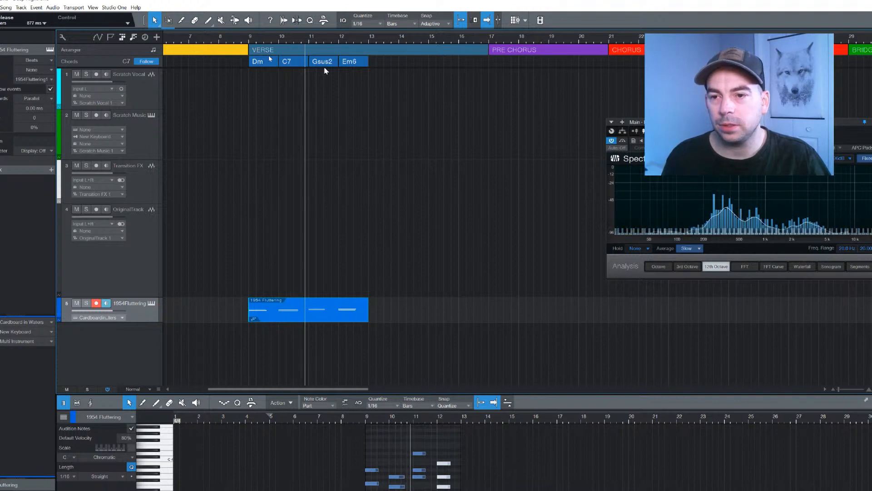
key(F3)
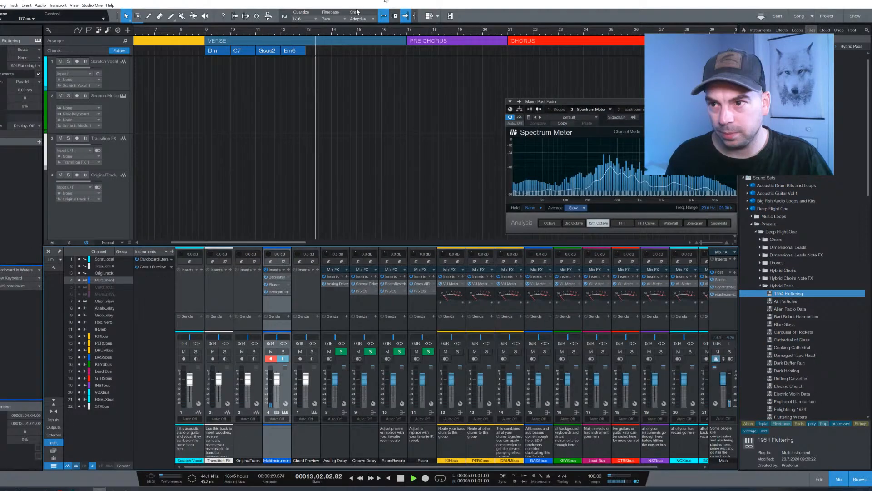
key(space)
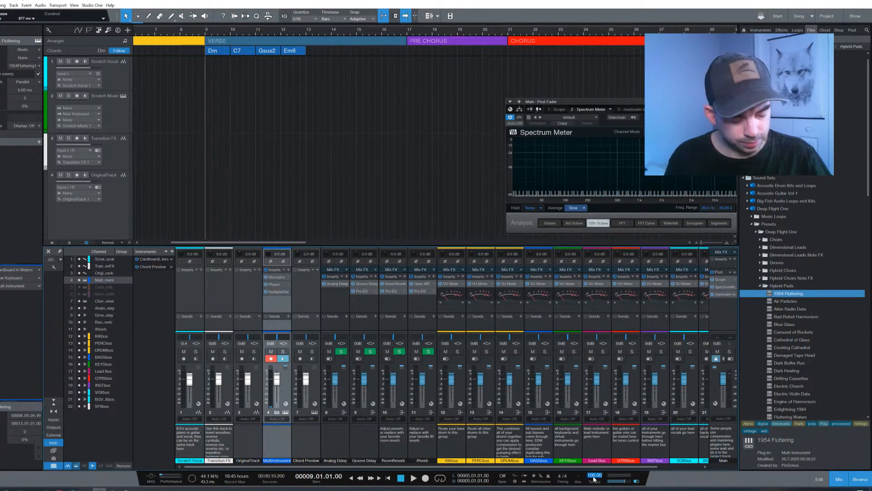
Set the song tempo to 110 and play back the start of the verse.
text(0)
key(Return)
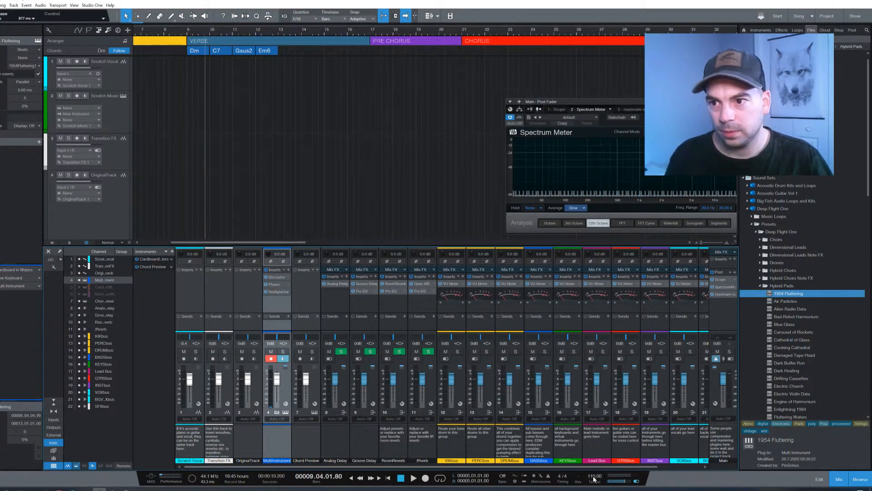
key(space)
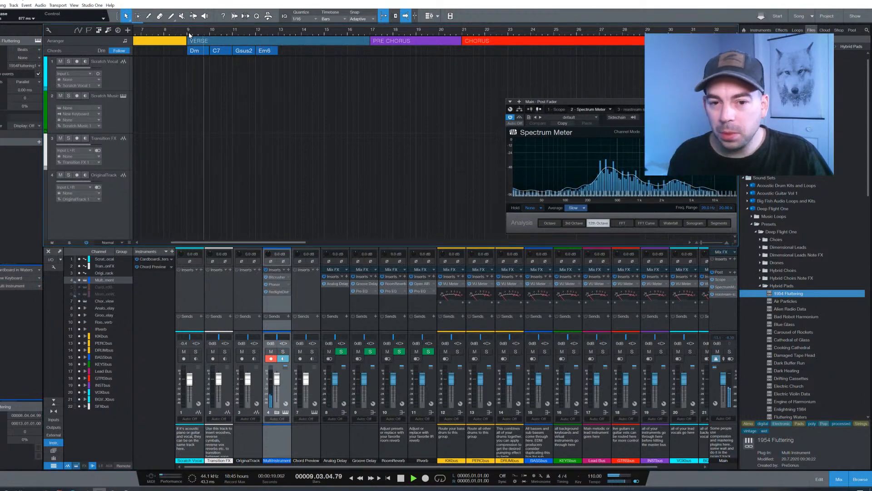
key(space)
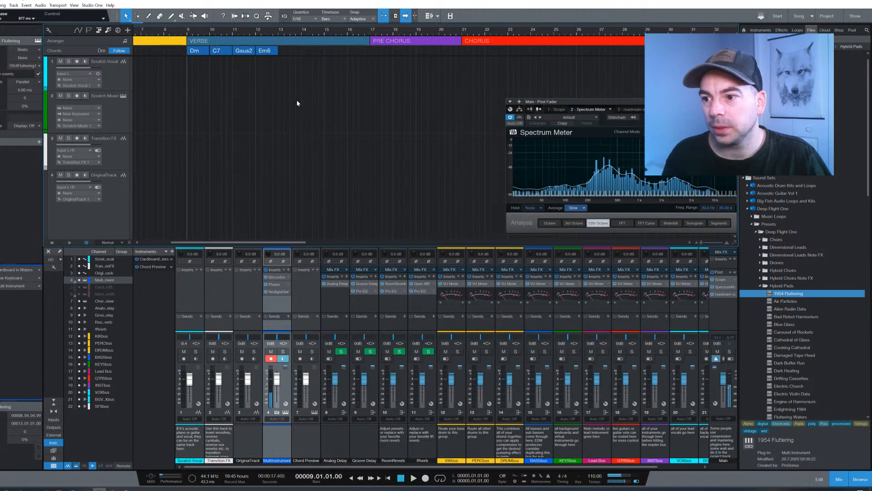
Collapse the Hybrid Pads presets, expand Soundscapes, and add the Rusty Rain preset as a new instrument track below 1954 Fluttering.
scroll(169, 176, down, 3)
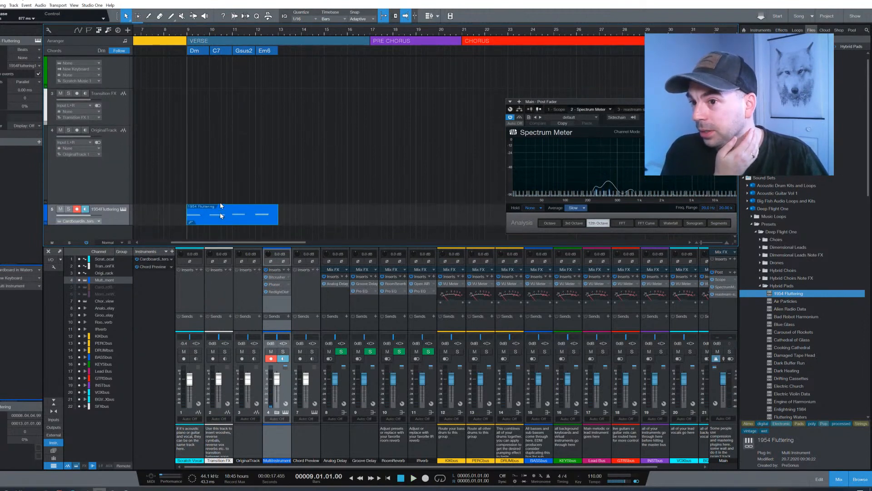
scroll(219, 32, up, 5)
scroll(219, 32, down, 4)
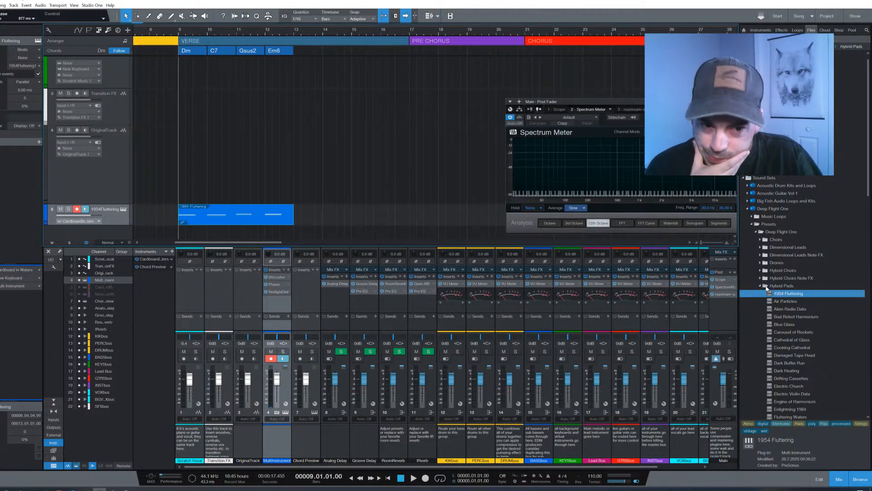
scroll(780, 298, down, 2)
scroll(779, 298, down, 1)
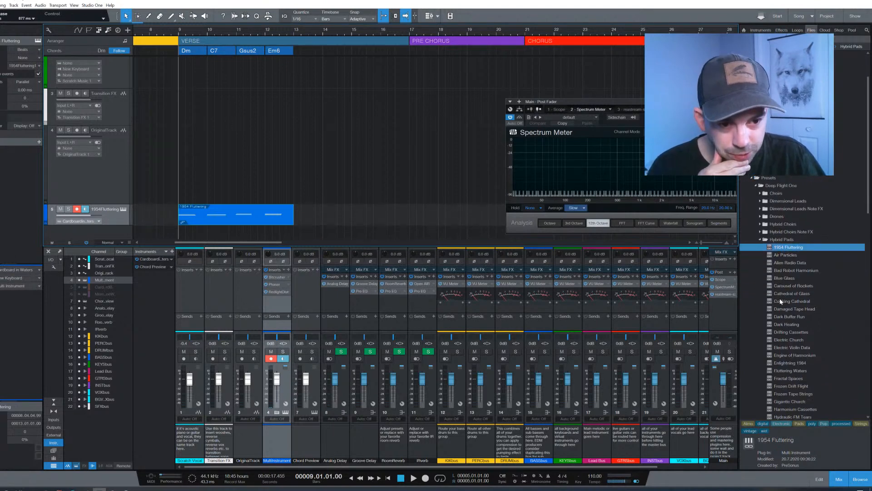
scroll(775, 248, down, 1)
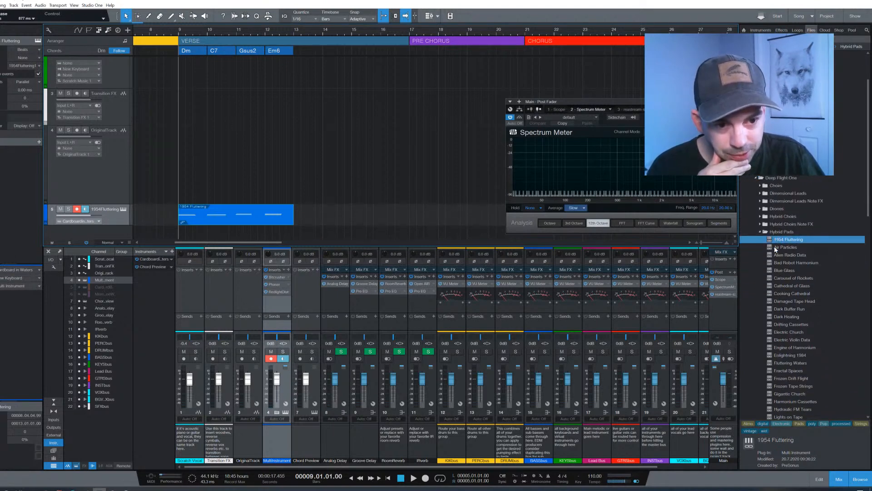
click(762, 232)
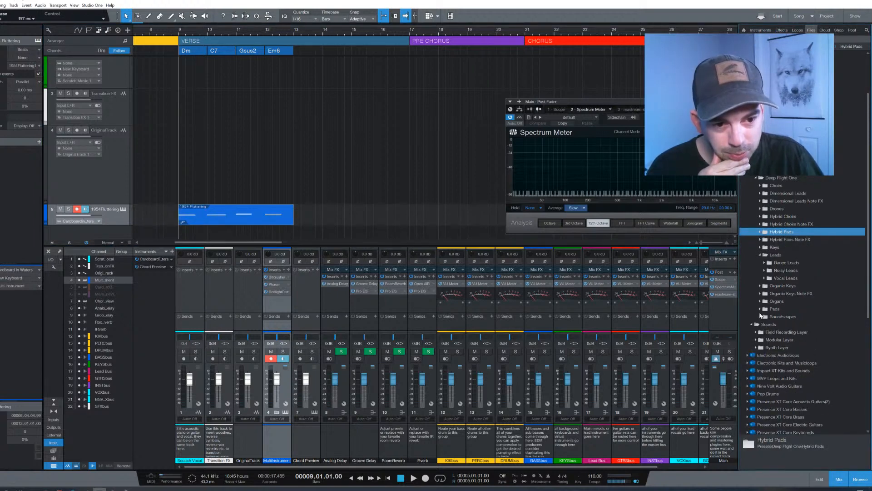
click(761, 317)
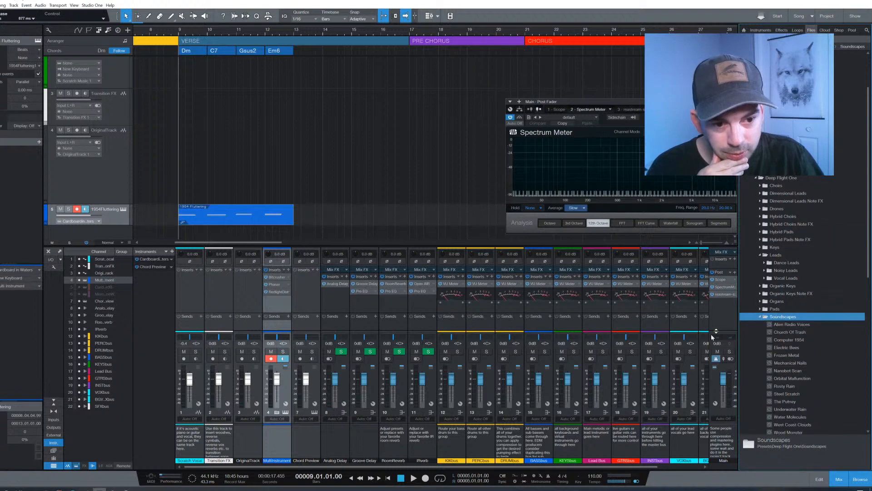
scroll(817, 364, down, 3)
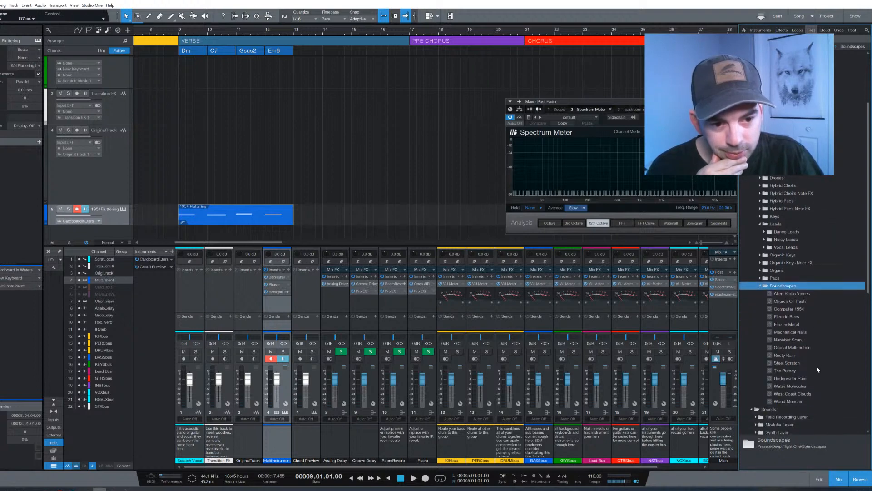
drag(783, 355, 117, 239)
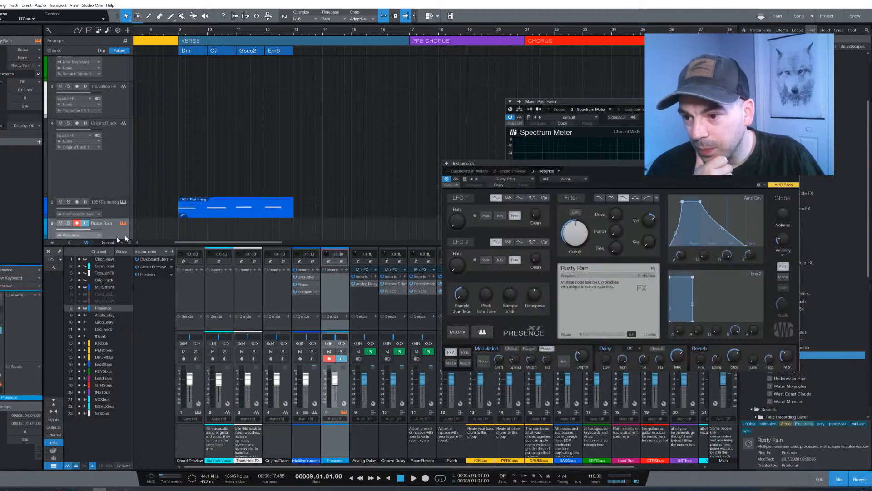
Duplicate the 1954 Fluttering part and move the copy onto the Rusty Rain track at bar 9.
click(221, 215)
key(d)
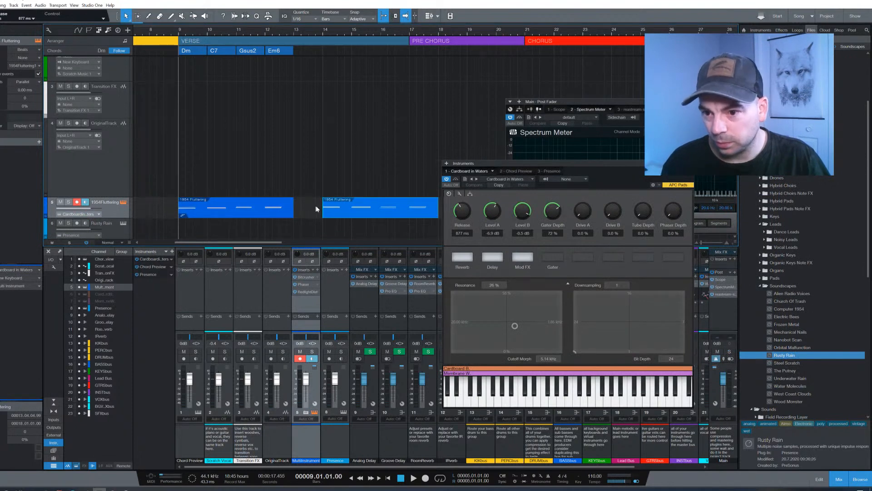
drag(347, 215, 205, 233)
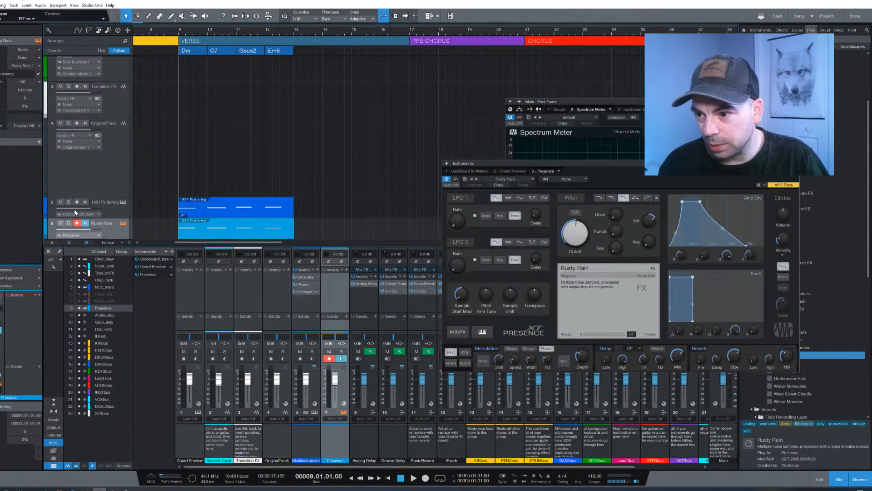
Play the verse with the 1954 Fluttering track muted to audition Rusty Rain alone, and close the instrument window.
key(space)
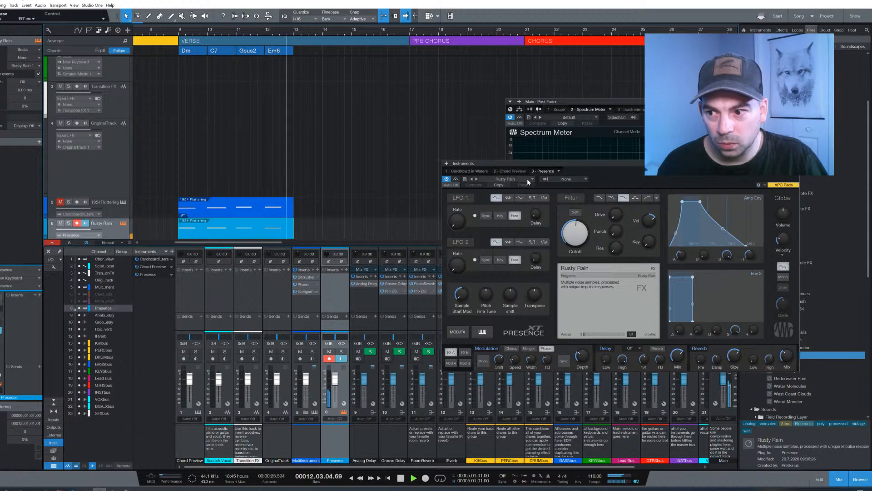
key(space)
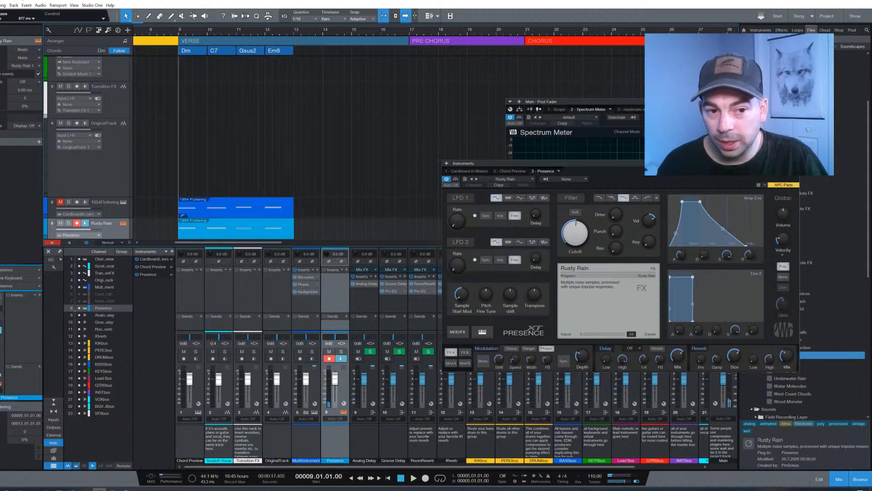
click(795, 164)
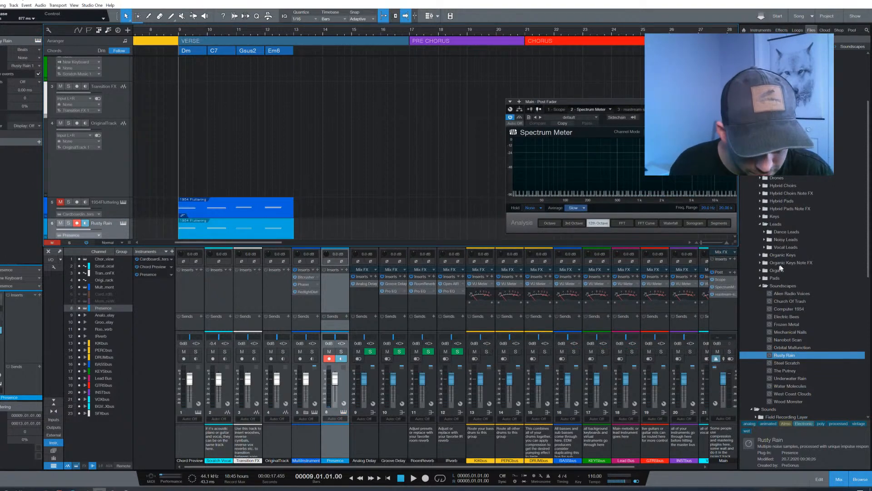
Unmute the 1954 Fluttering track and play it together with Rusty Rain from bar 9.
scroll(400, 171, down, 1)
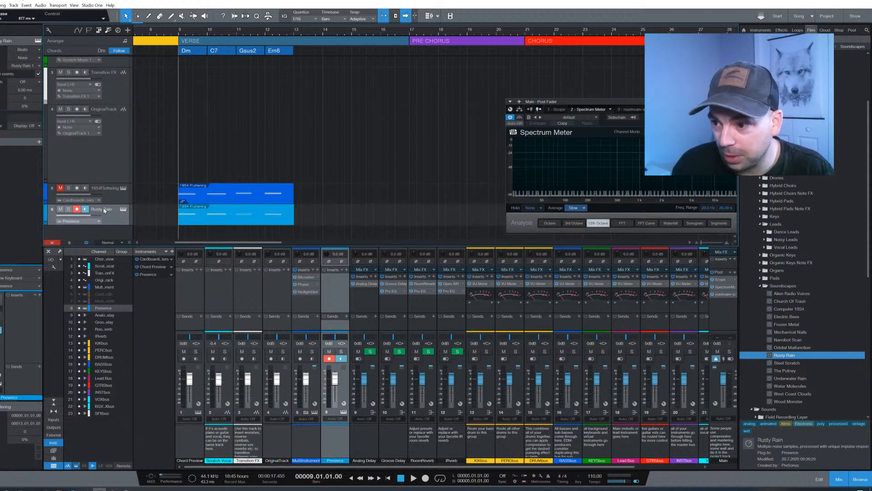
click(61, 191)
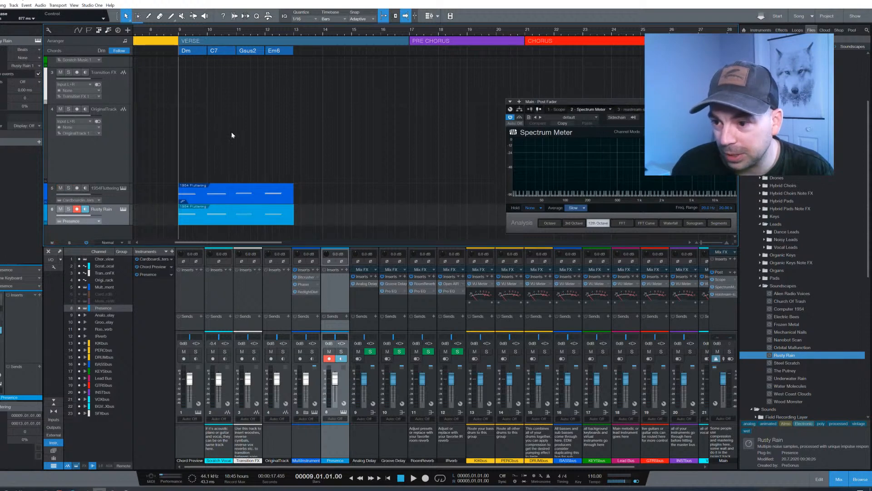
key(space)
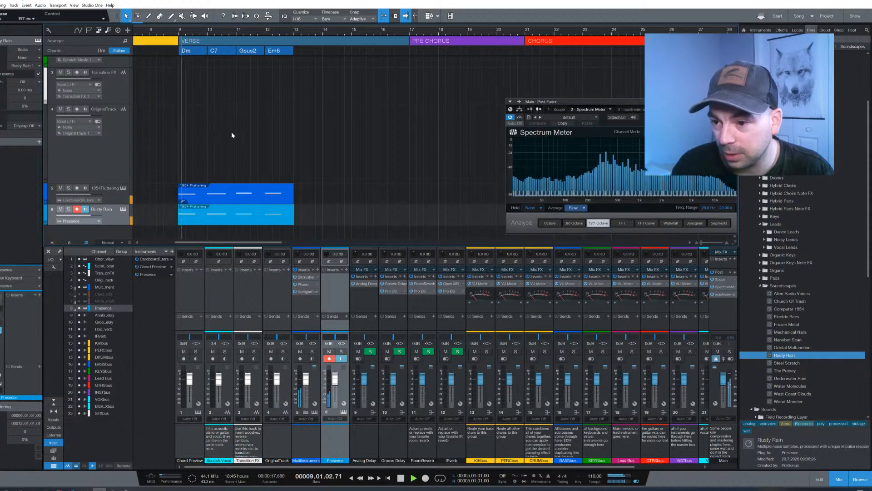
key(space)
click(198, 195)
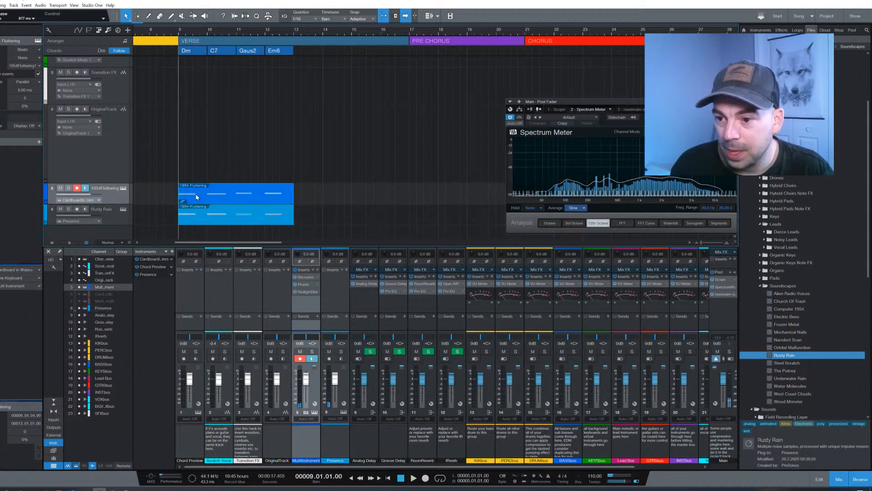
double_click(198, 197)
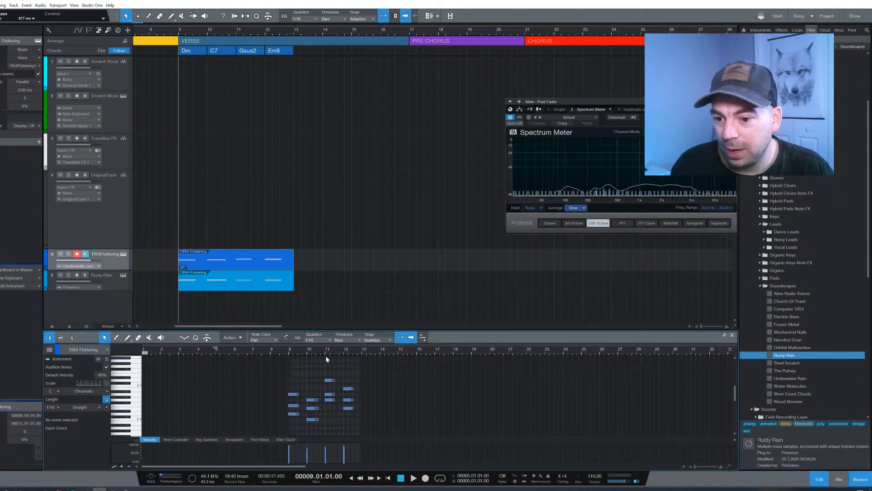
key(F3)
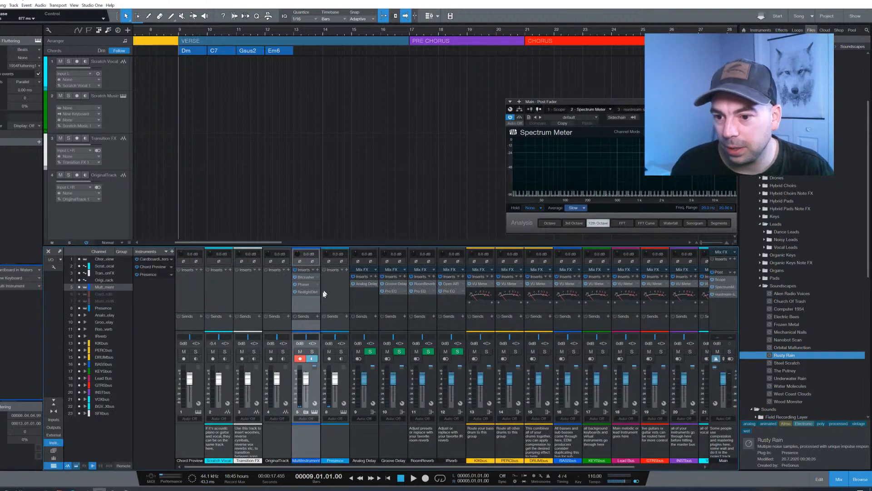
key(F3)
key(F3)
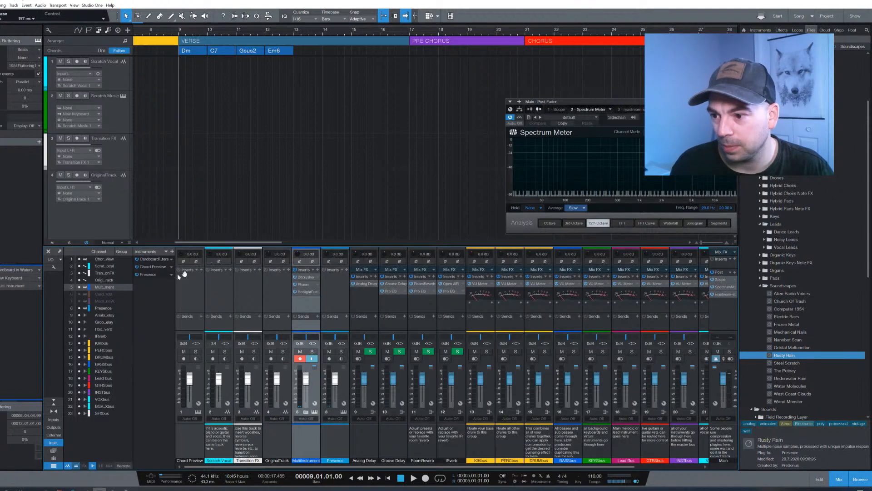
Review the bus channels in the console and hide the channel notes in the console options.
scroll(377, 436, right, 1)
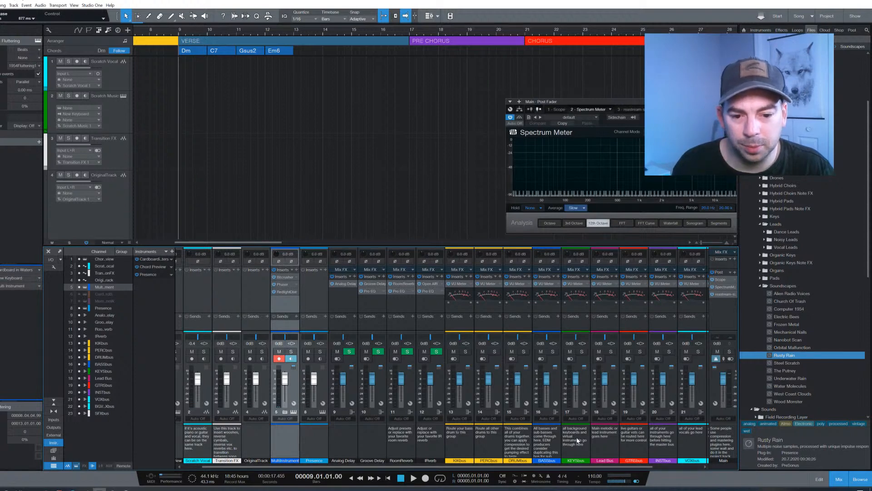
scroll(489, 457, right, 2)
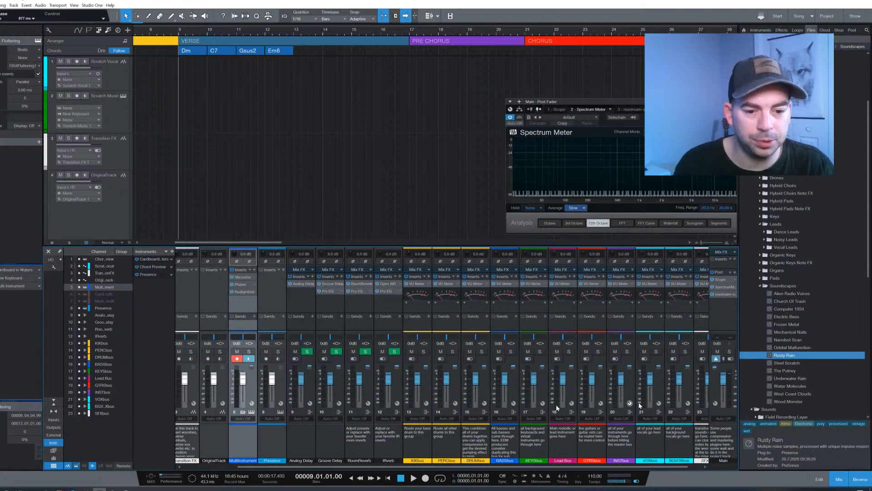
scroll(522, 436, right, 1)
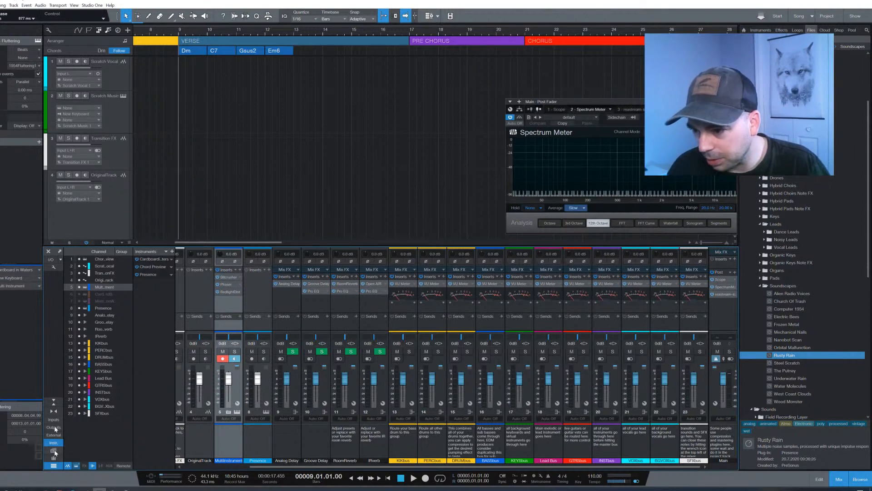
click(51, 268)
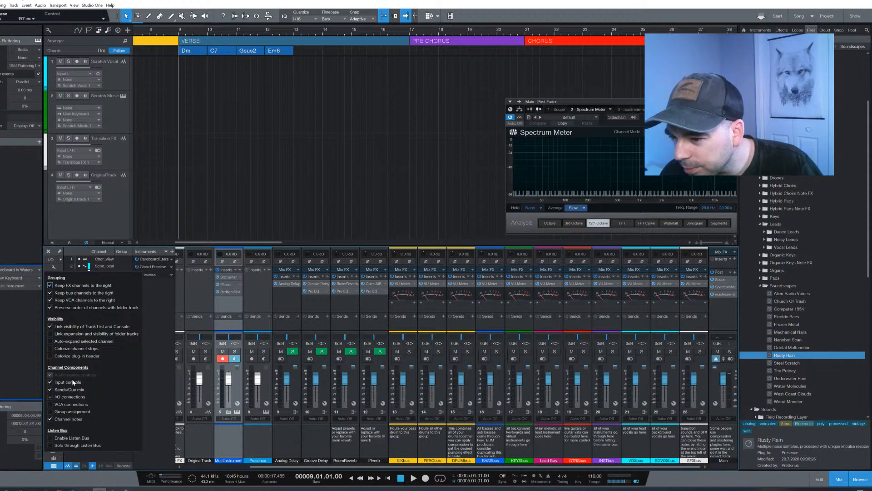
click(50, 419)
click(152, 313)
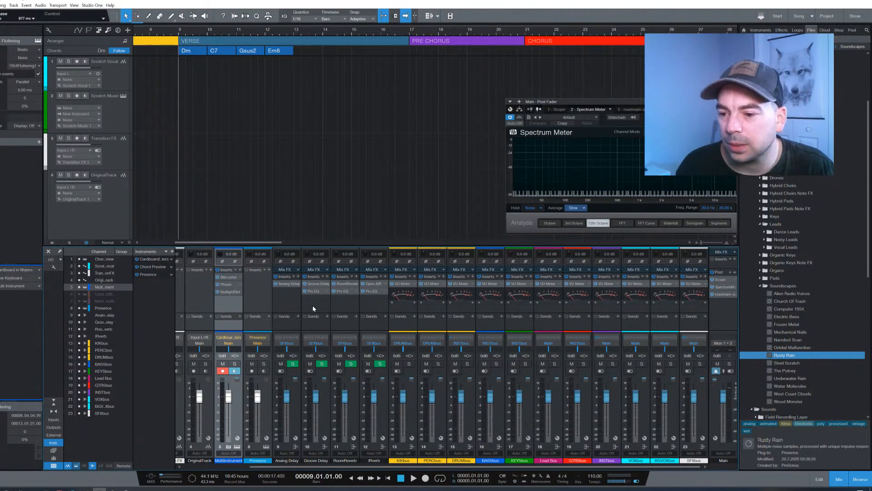
Bring the instrument channels back into view in the console and play the opening of the verse with both tracks.
scroll(313, 309, left, 3)
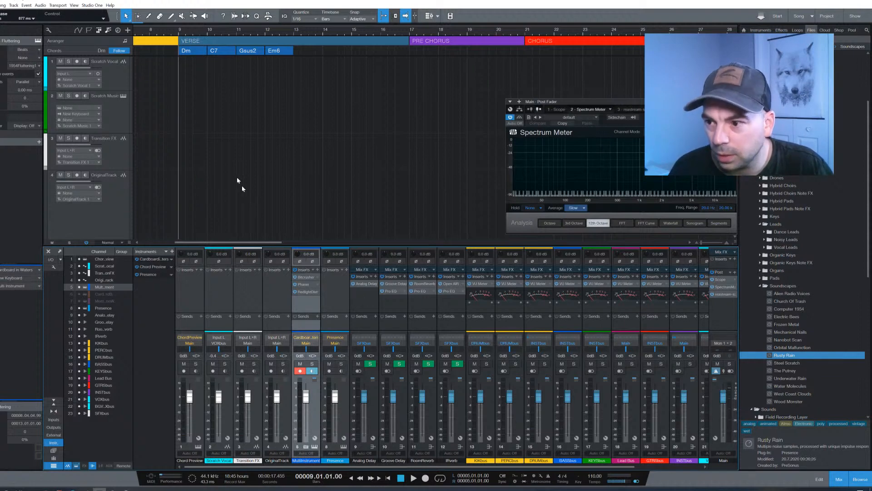
key(space)
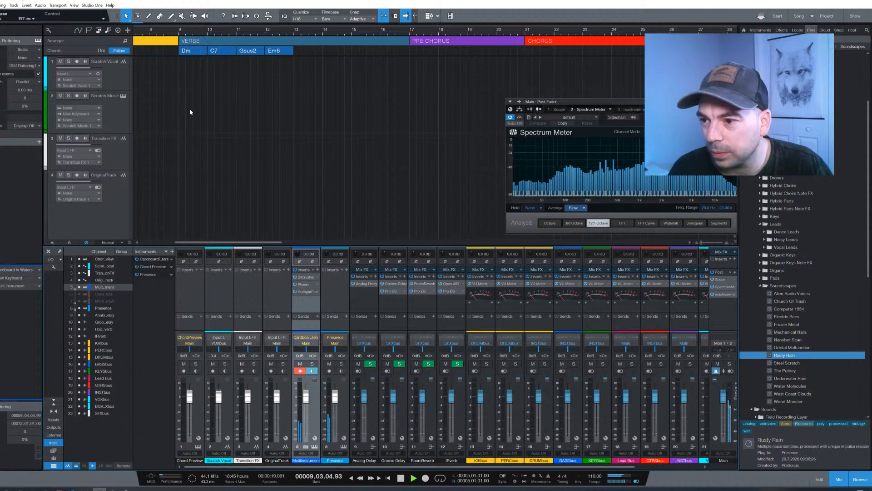
key(space)
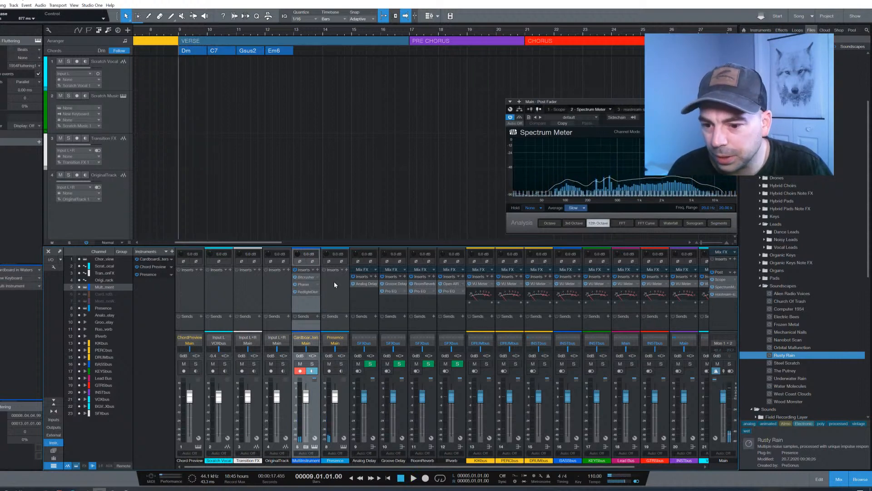
Select the Multi Instrument channel, play the verse from bar 9, and inspect the settings of its RedlightDist insert.
click(304, 302)
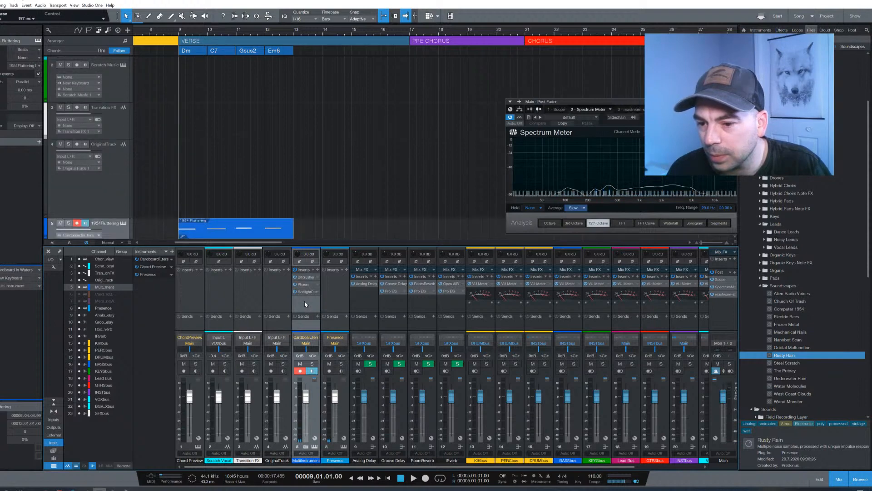
key(space)
key(space)
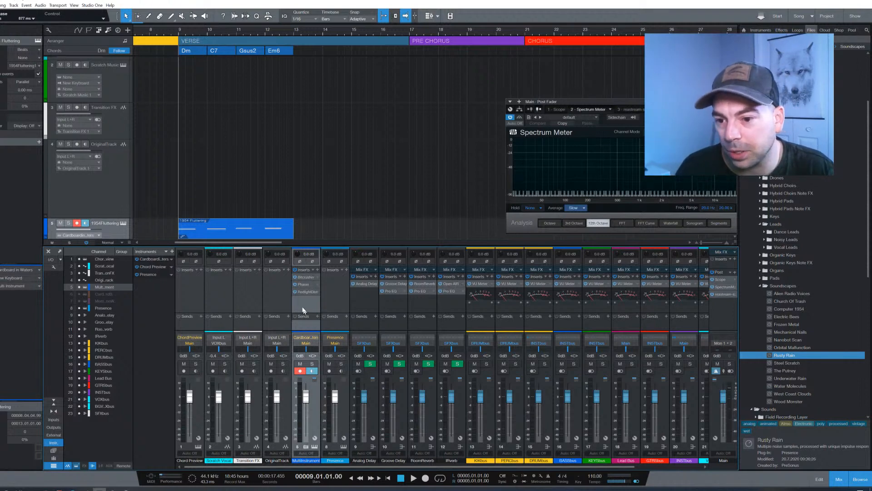
click(306, 293)
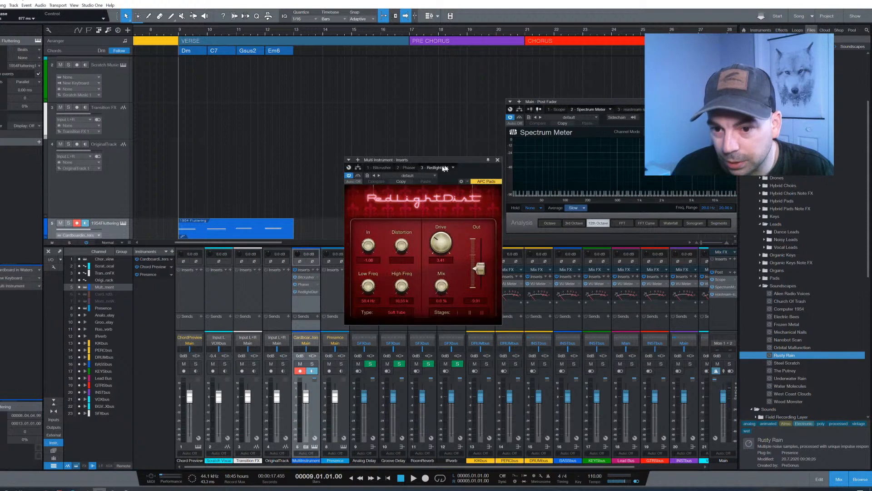
click(498, 161)
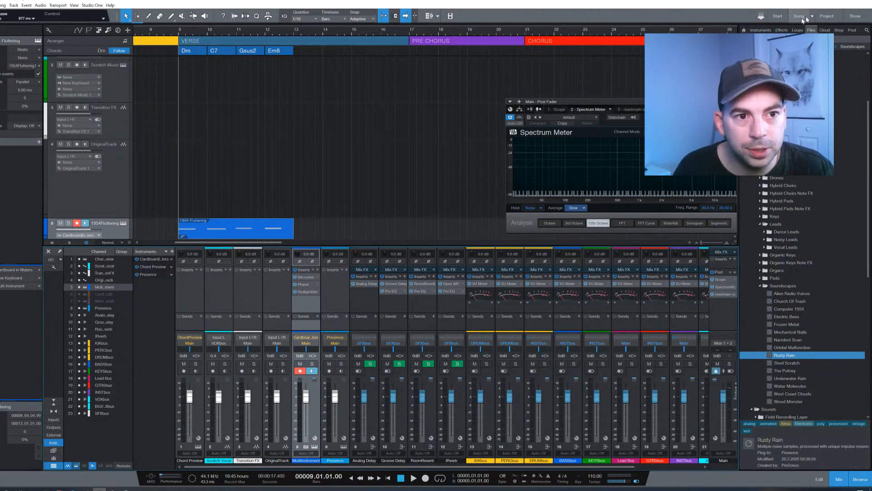
Look through the PreSonus plug-ins in the effects browser, from Ampire down to X-Trem.
click(781, 30)
scroll(777, 318, down, 10)
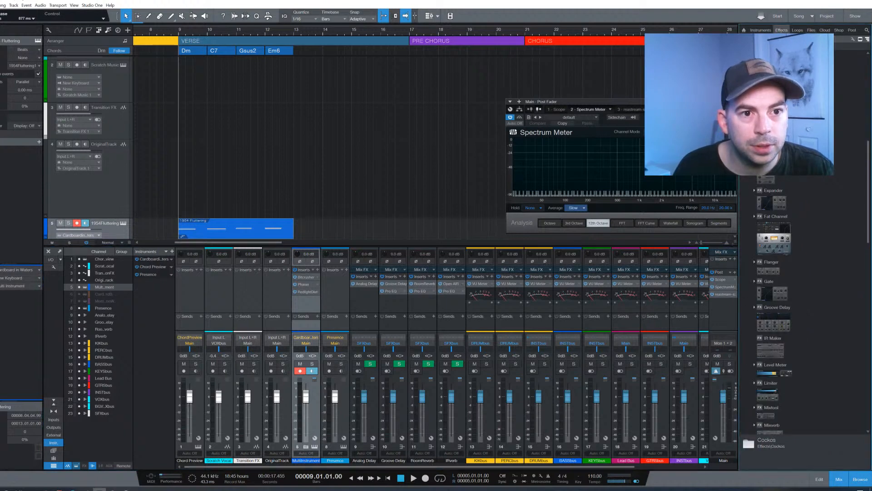
scroll(808, 206, down, 8)
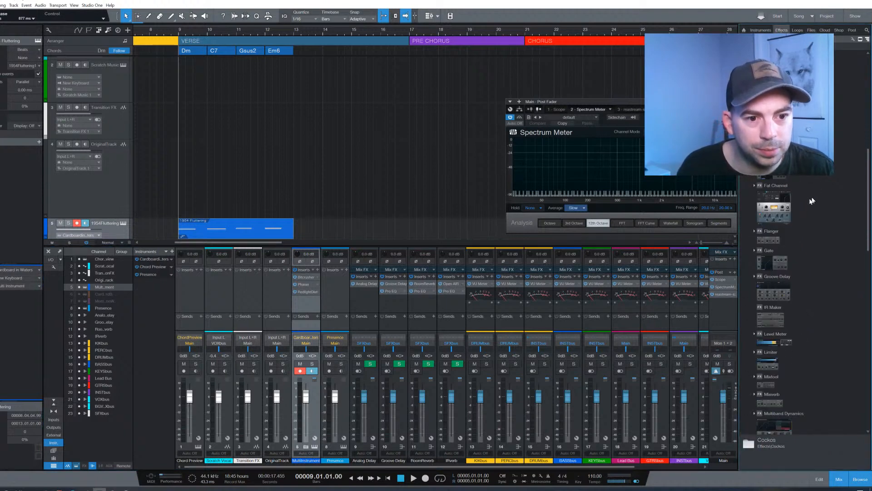
scroll(808, 208, down, 6)
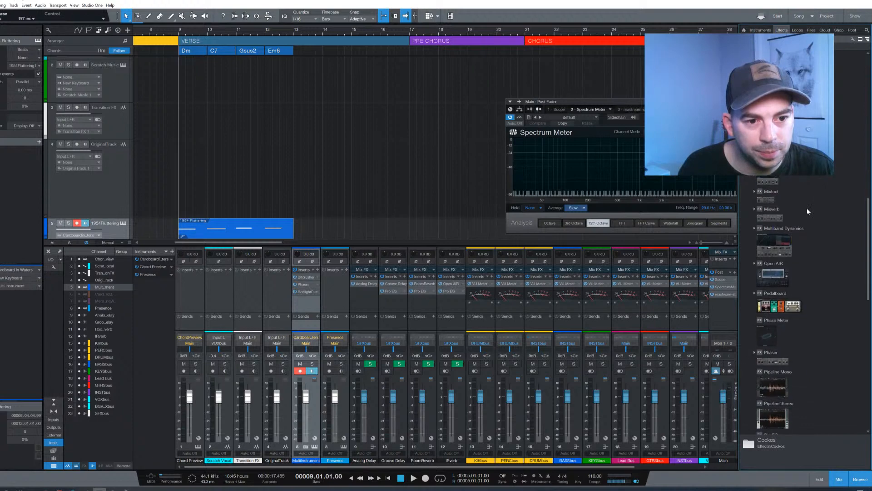
scroll(806, 215, down, 6)
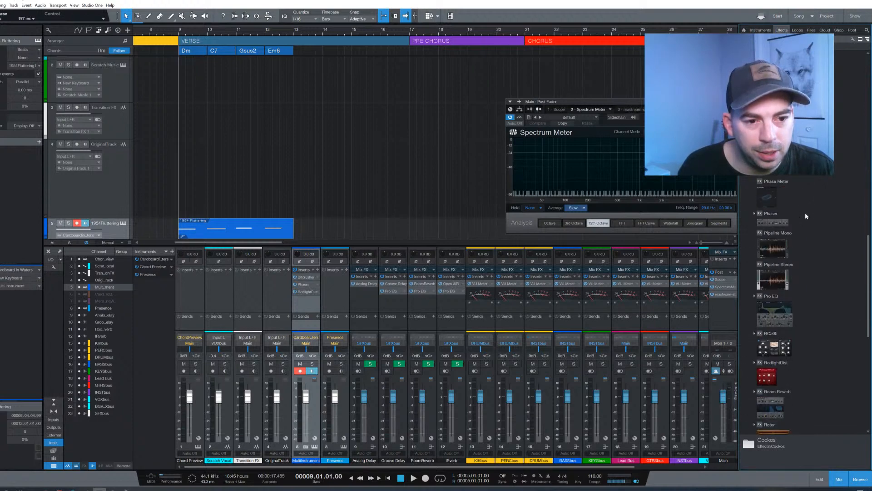
scroll(805, 213, down, 2)
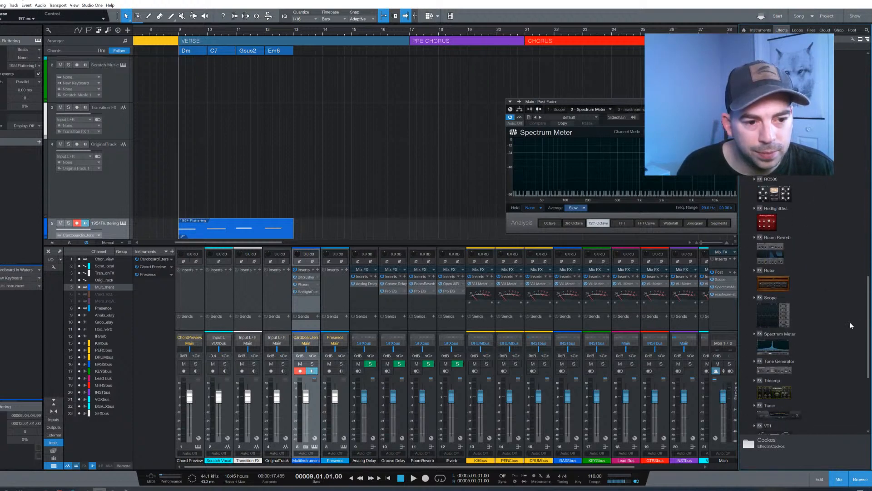
scroll(869, 330, down, 1)
scroll(869, 330, up, 12)
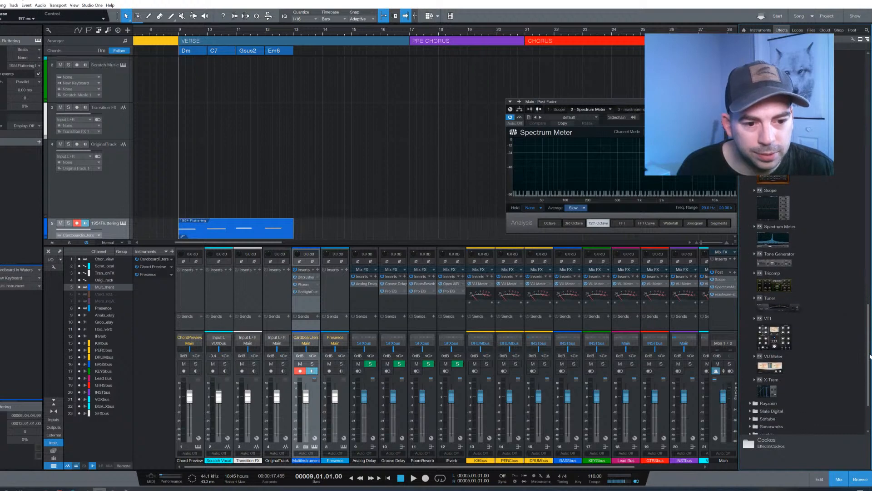
scroll(869, 331, up, 10)
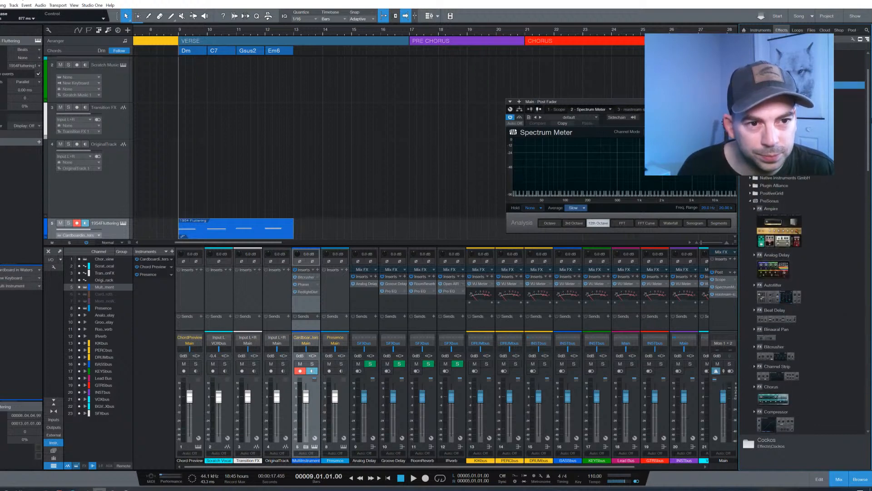
Search the effects browser for a plug-in, and clear the search to restore the full list.
click(868, 32)
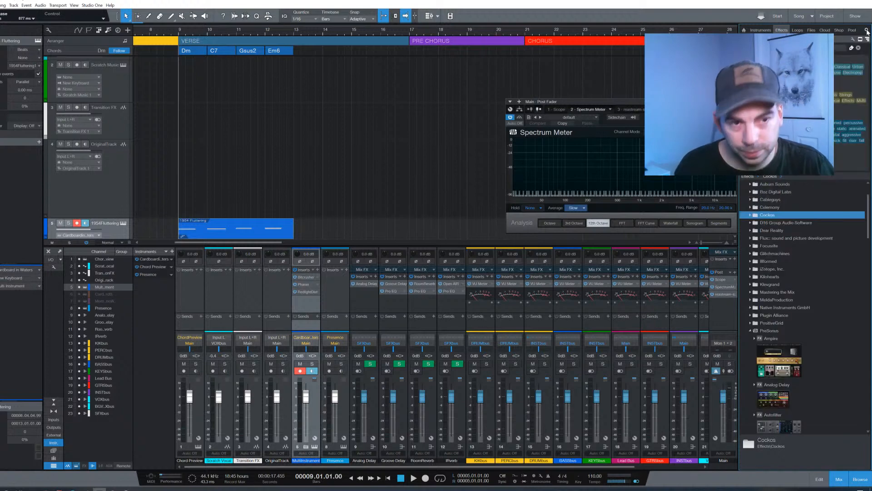
key(Return)
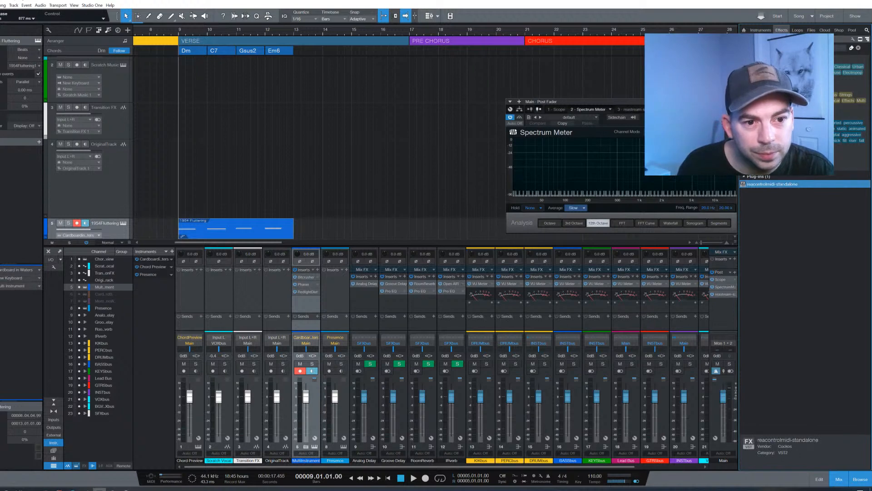
click(867, 32)
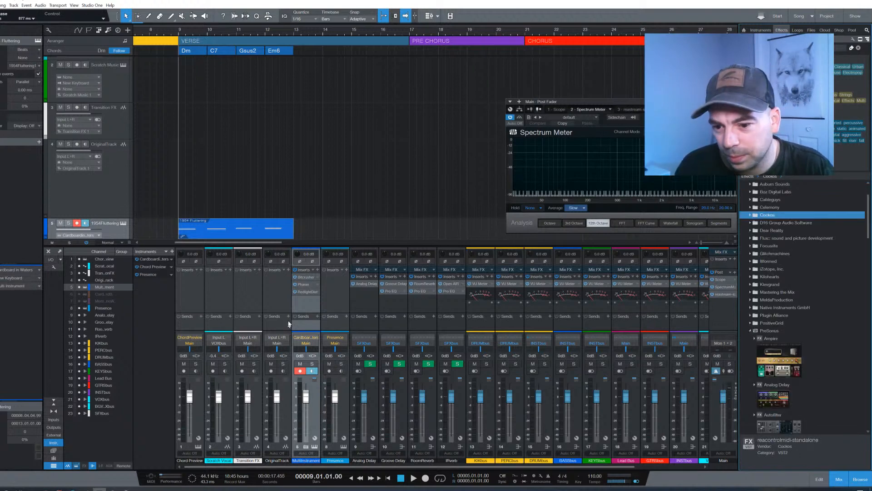
Examine the PreSonus effects available as inserts for the Multi Instrument channel, and dismiss the list without adding one.
click(318, 270)
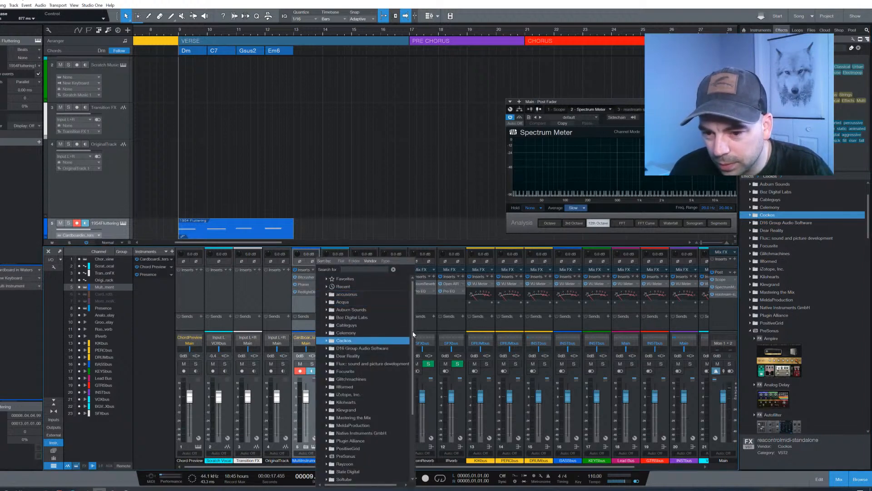
drag(414, 334, 415, 349)
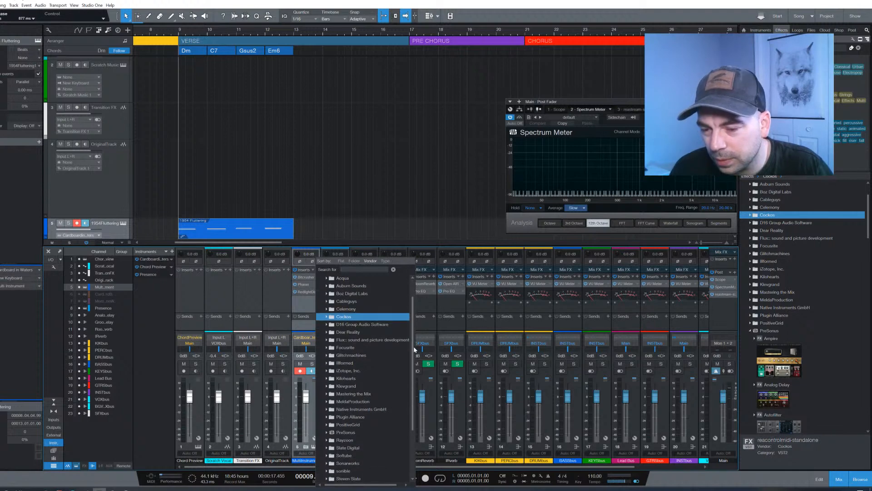
scroll(361, 358, down, 2)
click(331, 418)
scroll(372, 419, down, 3)
scroll(379, 409, down, 2)
scroll(383, 407, down, 1)
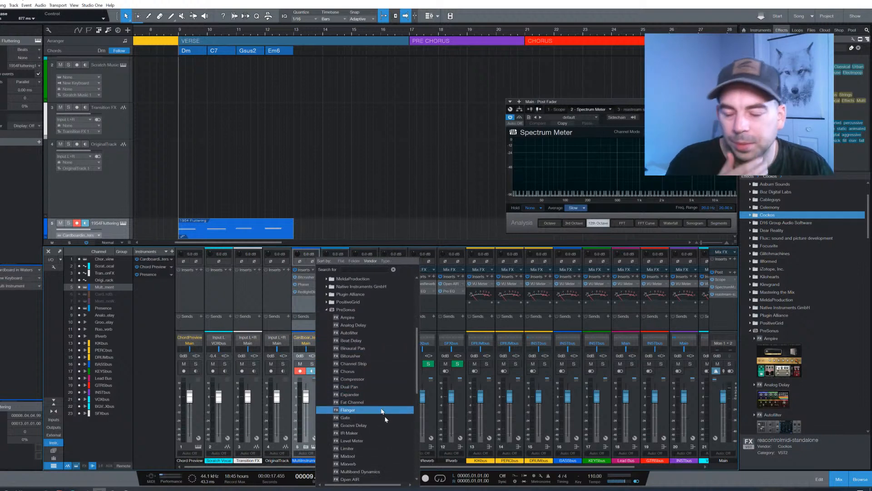
scroll(388, 420, down, 1)
scroll(387, 422, down, 3)
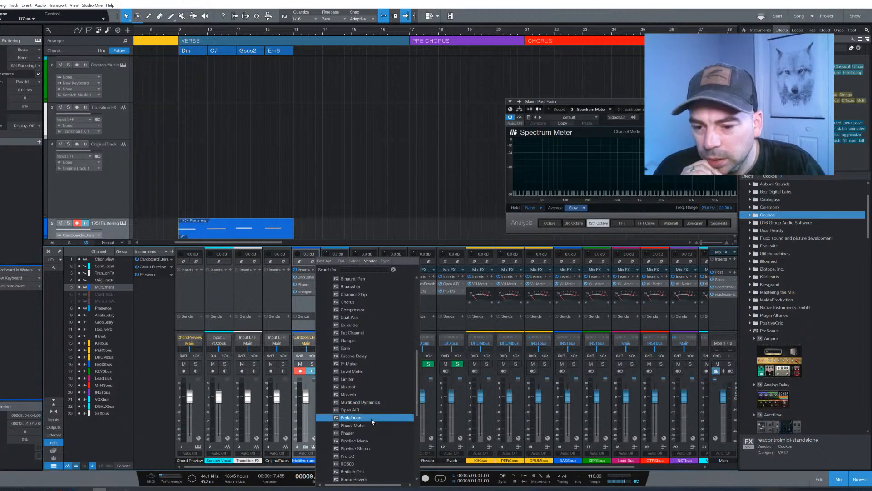
scroll(394, 428, down, 1)
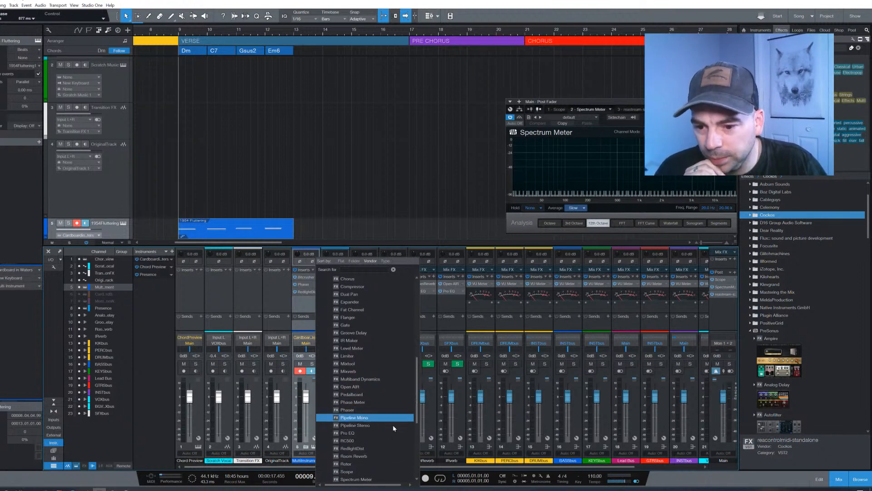
scroll(394, 428, down, 1)
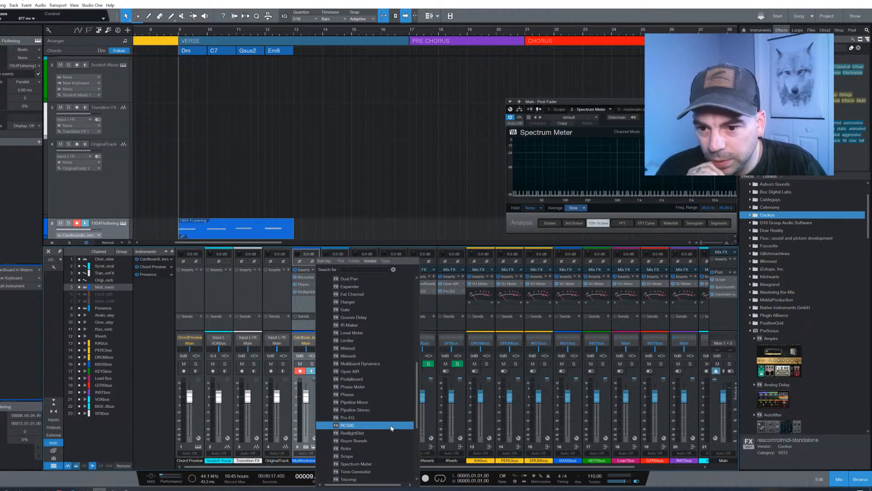
scroll(392, 428, down, 1)
scroll(389, 430, down, 1)
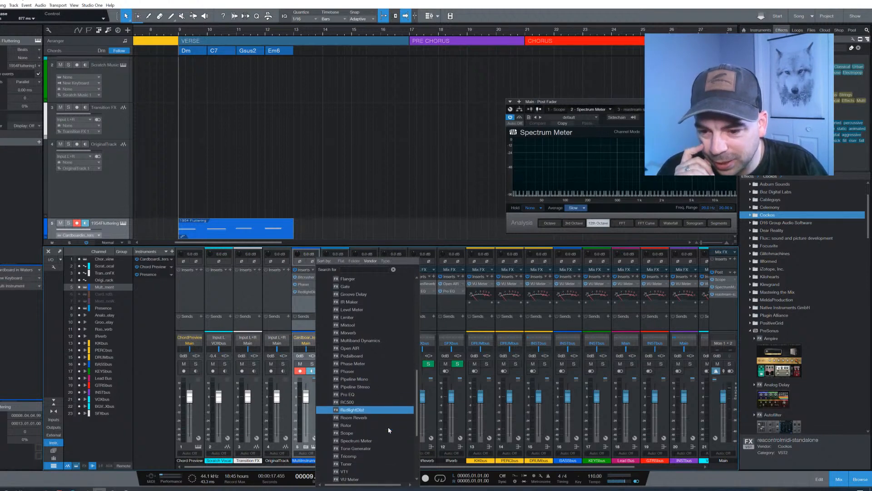
scroll(388, 429, down, 2)
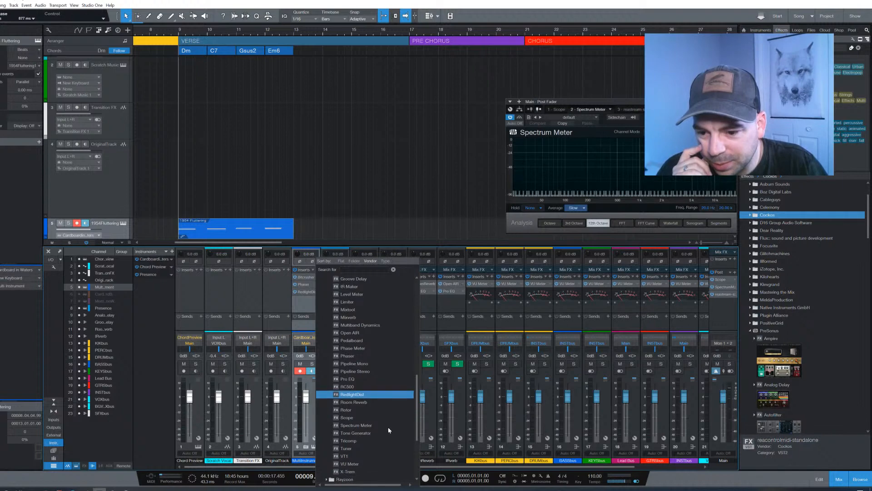
click(834, 319)
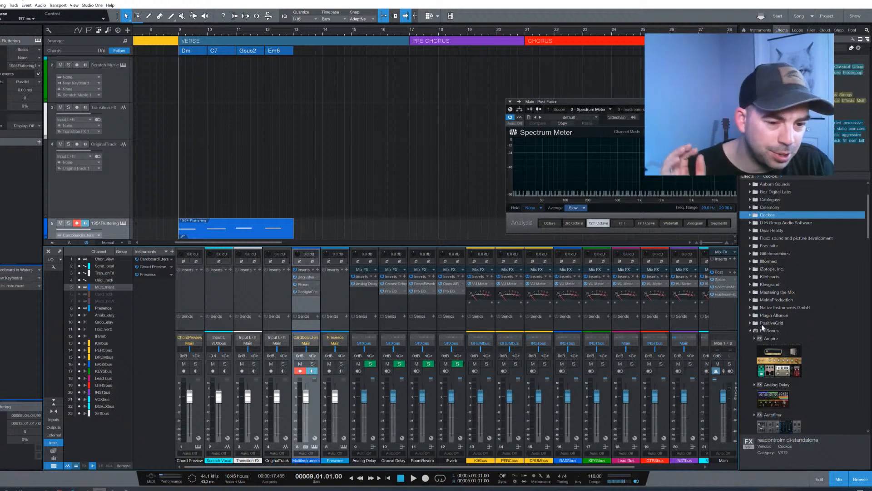
Go through the PreSonus effect thumbnails in the browser again, from Ampire to the VT1.
scroll(763, 326, down, 3)
scroll(787, 335, down, 2)
scroll(786, 336, down, 2)
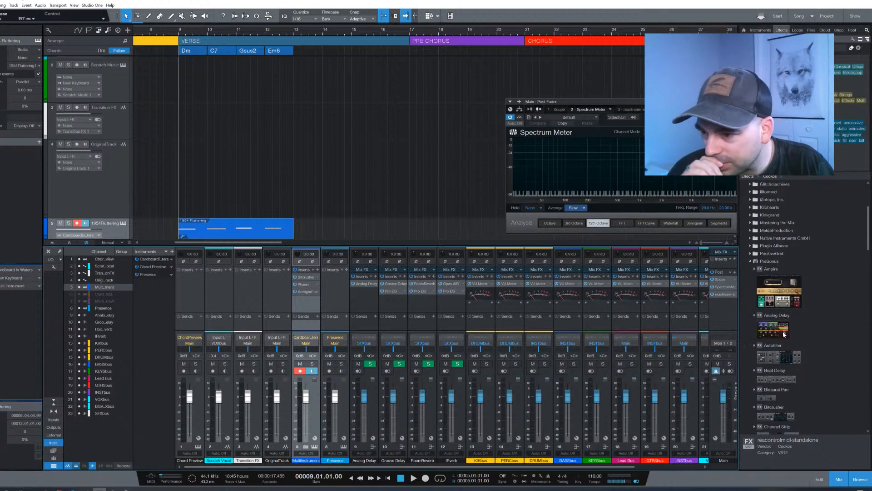
scroll(779, 339, down, 3)
scroll(813, 362, down, 3)
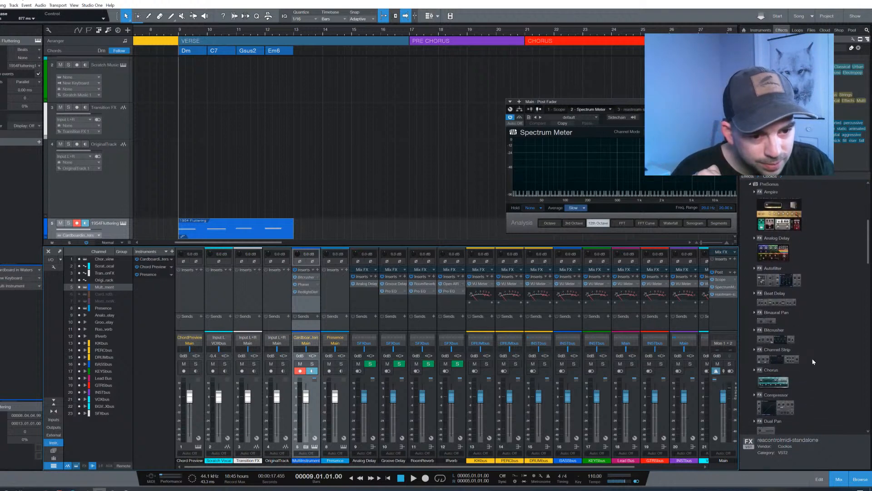
scroll(813, 361, down, 6)
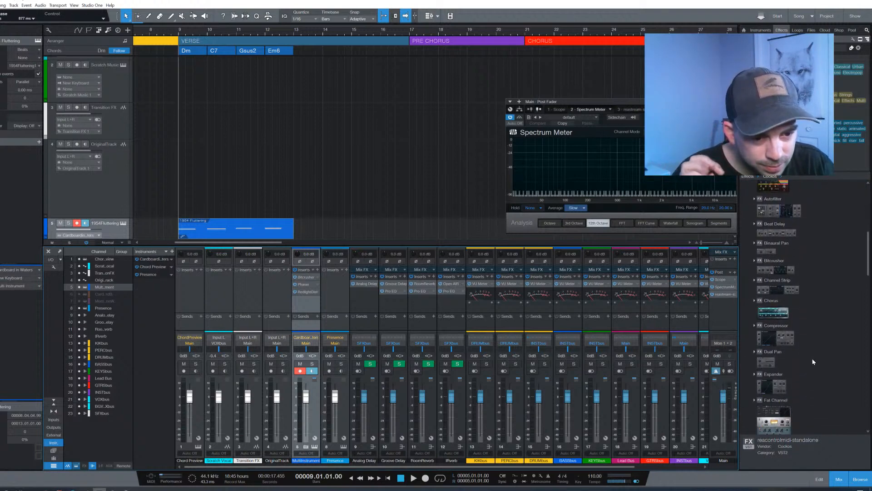
scroll(813, 362, down, 10)
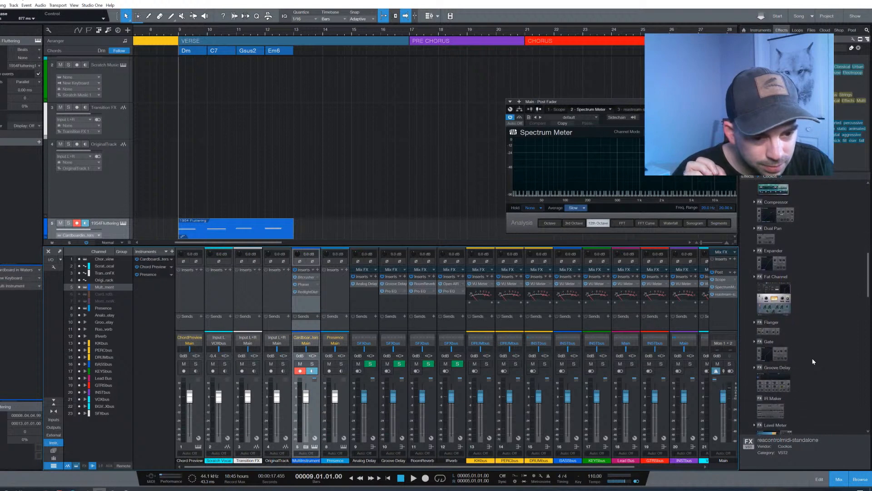
scroll(813, 362, down, 12)
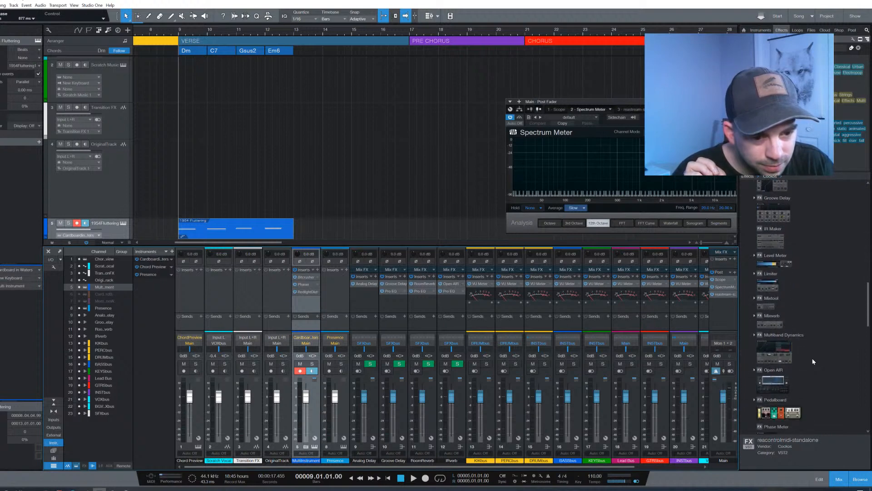
scroll(813, 361, down, 12)
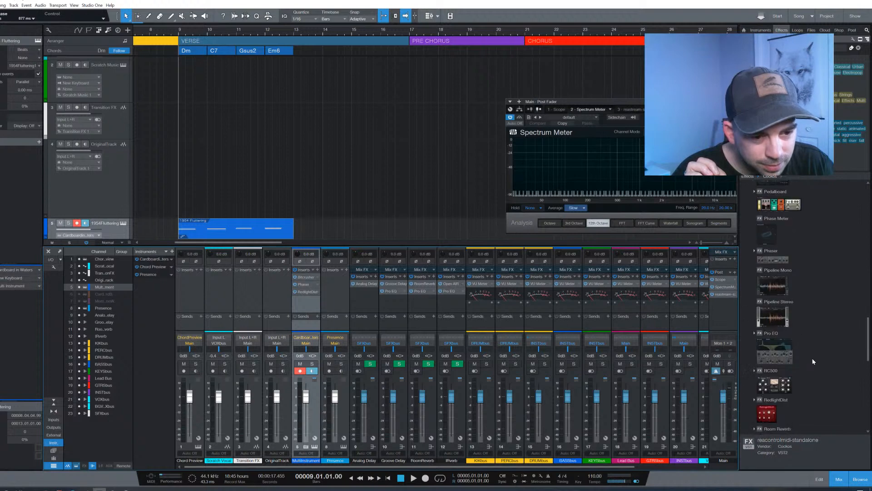
scroll(813, 362, down, 11)
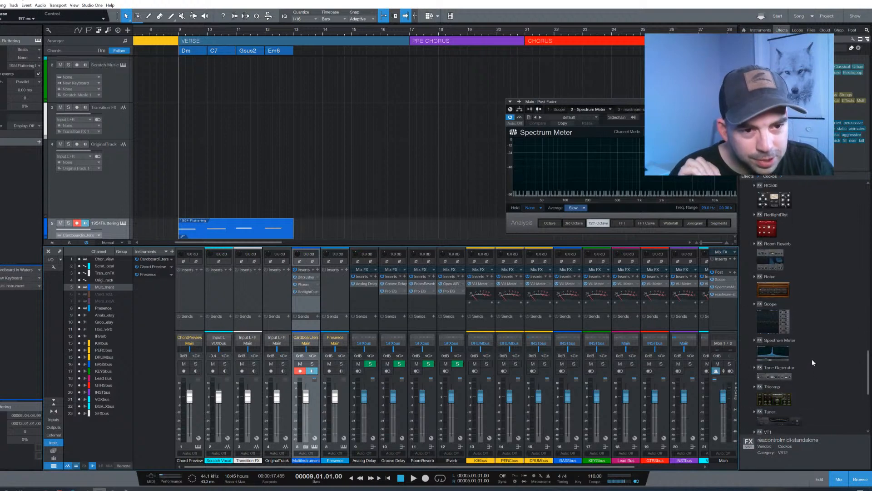
scroll(810, 359, down, 3)
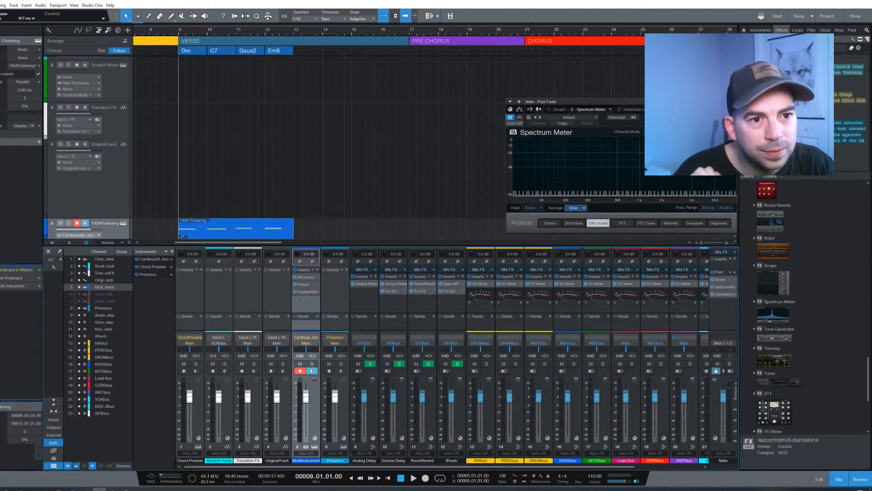
Sort the effects browser by folder and expand the PreSonus folder to show its effects.
click(781, 39)
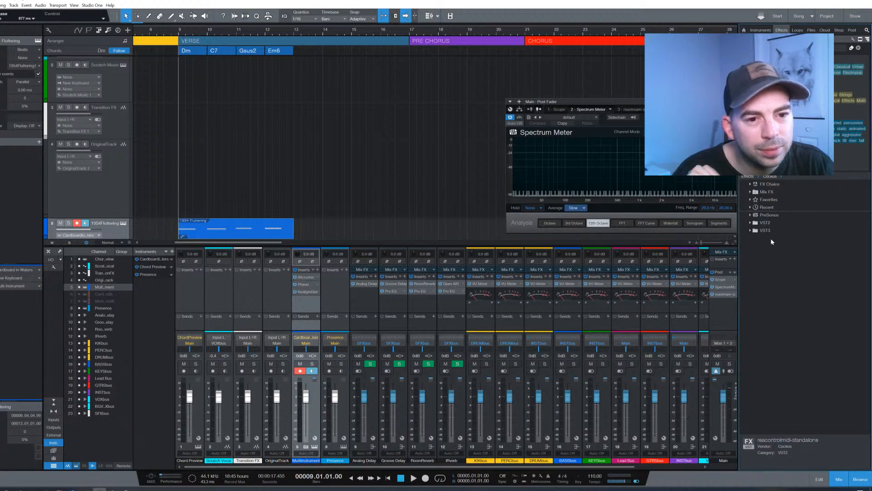
double_click(765, 217)
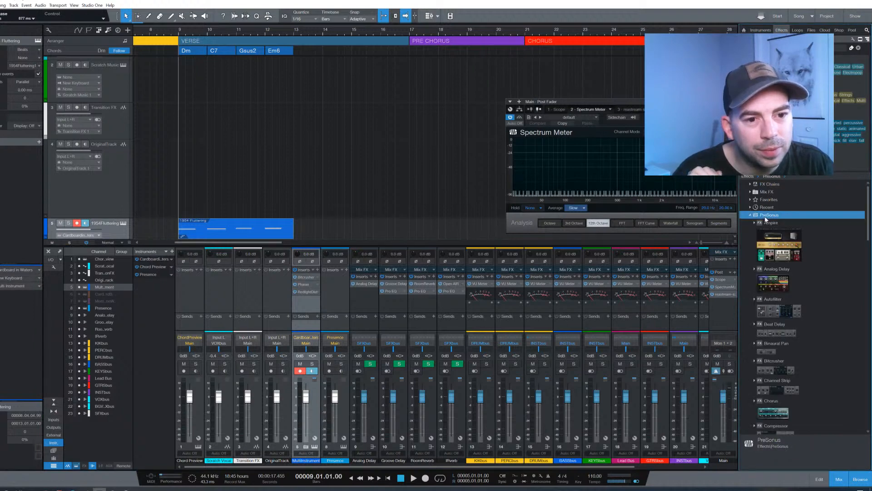
double_click(767, 217)
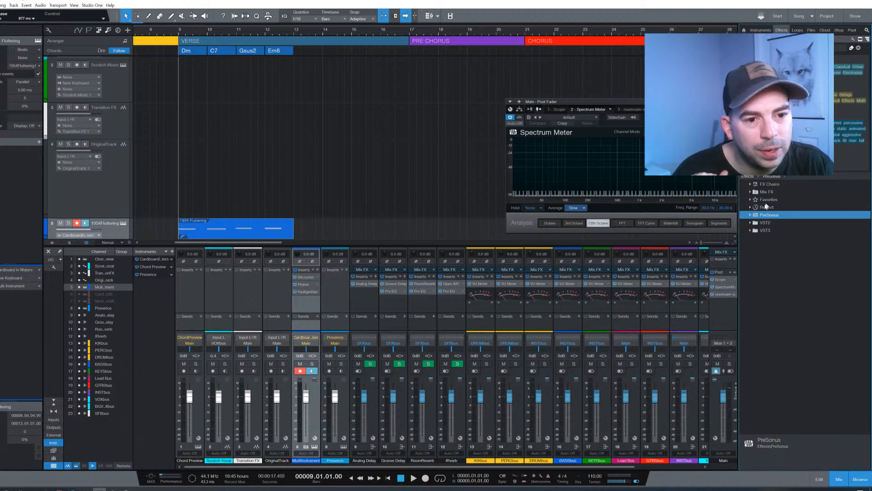
double_click(768, 215)
scroll(808, 332, down, 2)
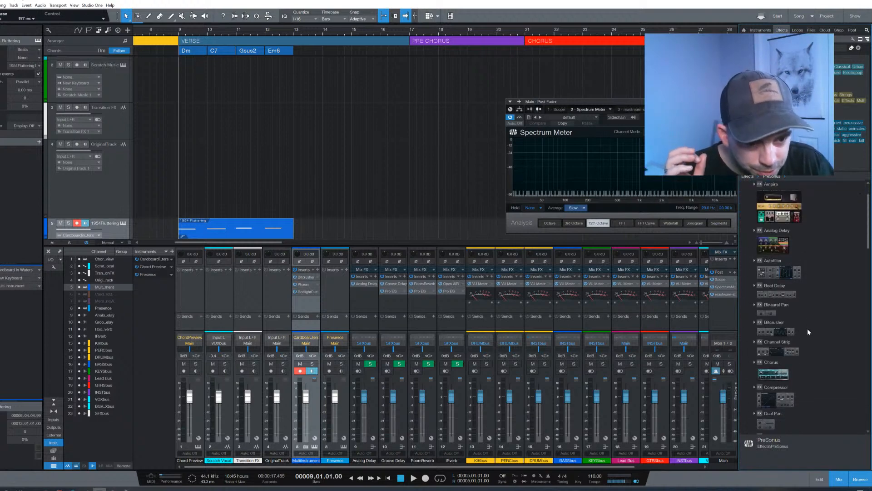
Open the upper 1954 Fluttering part in the note editor and set its scale to D Dorian.
drag(869, 238, 868, 213)
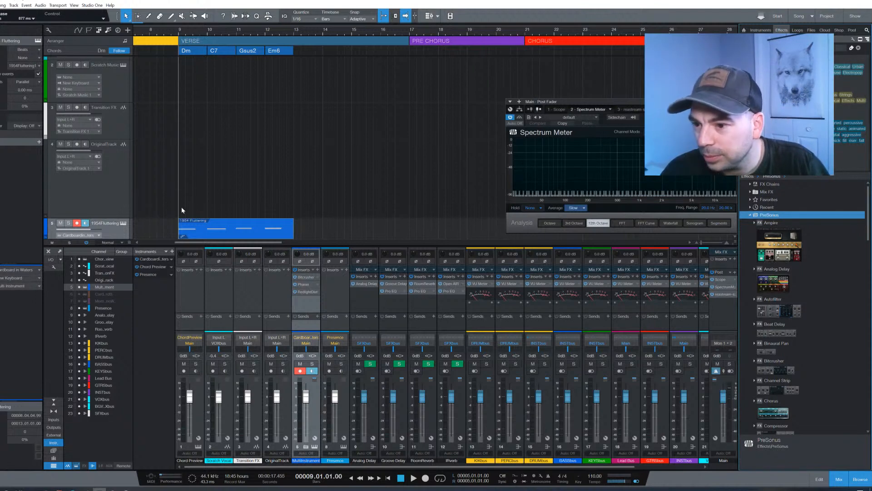
double_click(190, 233)
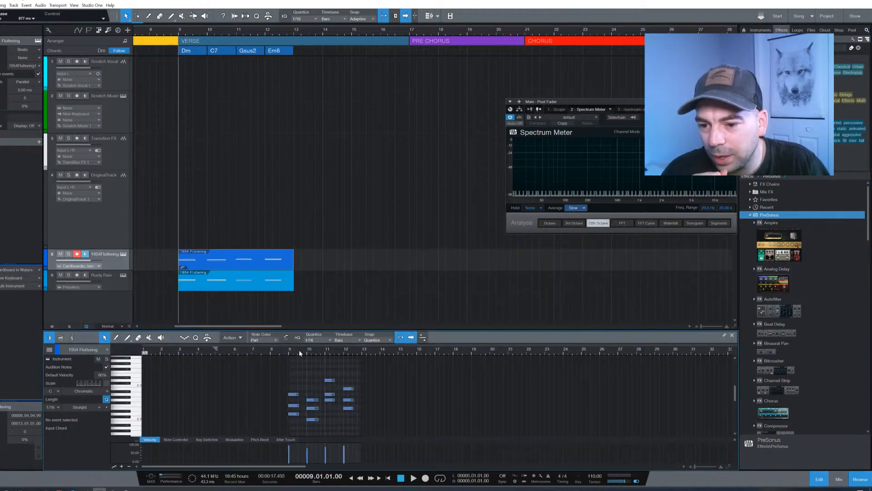
scroll(299, 350, up, 3)
scroll(298, 350, up, 4)
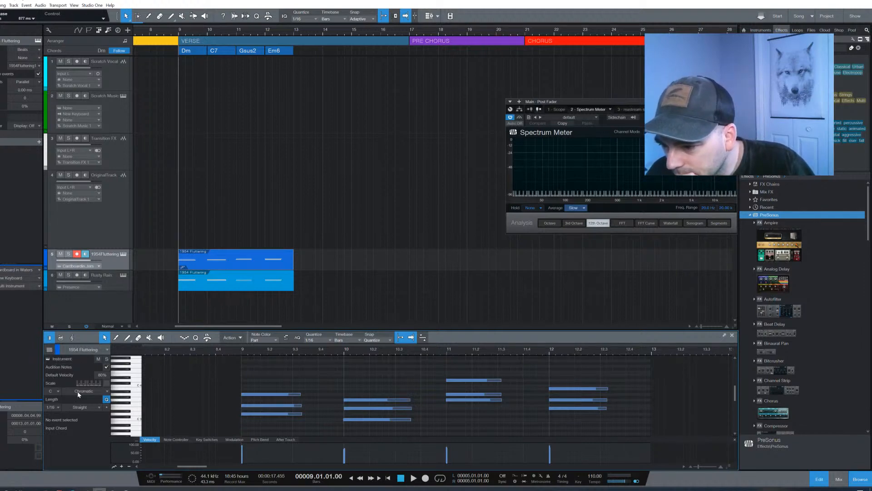
click(53, 391)
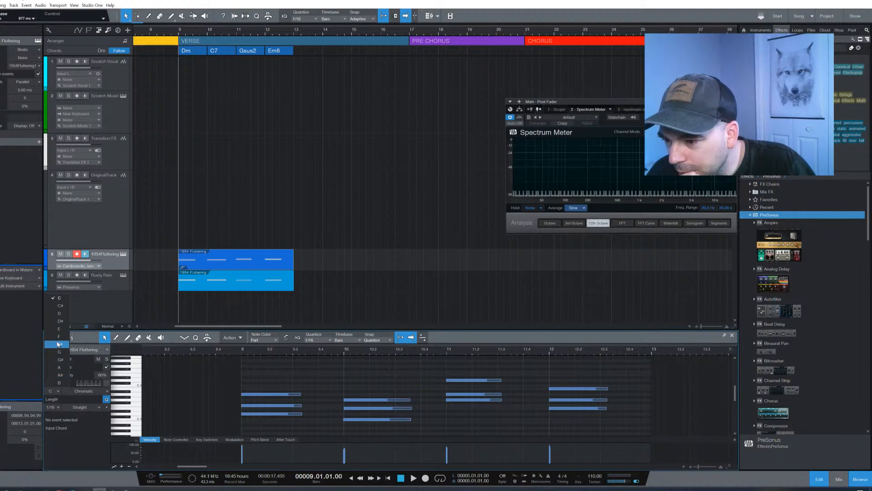
click(62, 315)
click(83, 390)
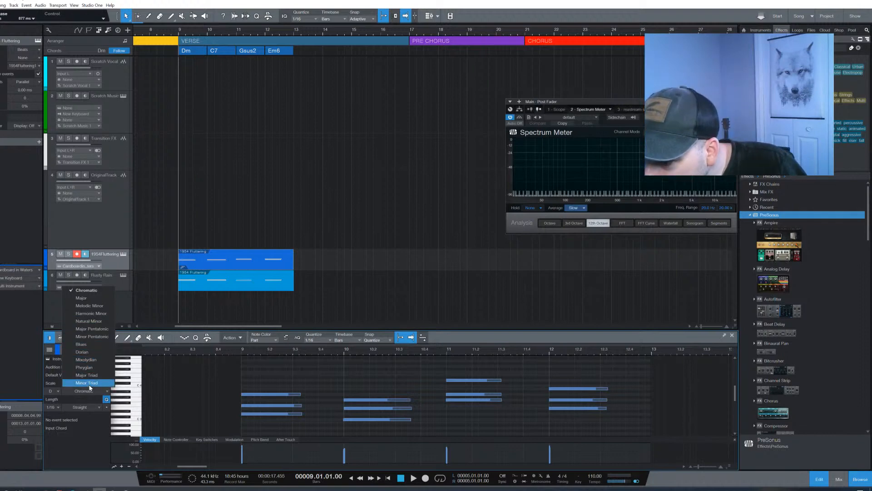
click(93, 353)
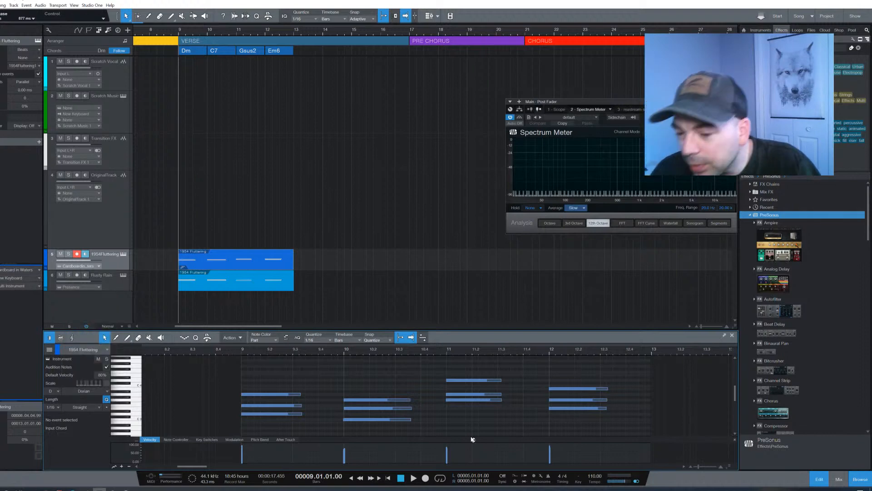
Select the first chord's notes and add an Arpeggiator note effect to the 1954 Fluttering track.
click(129, 392)
drag(241, 364, 305, 426)
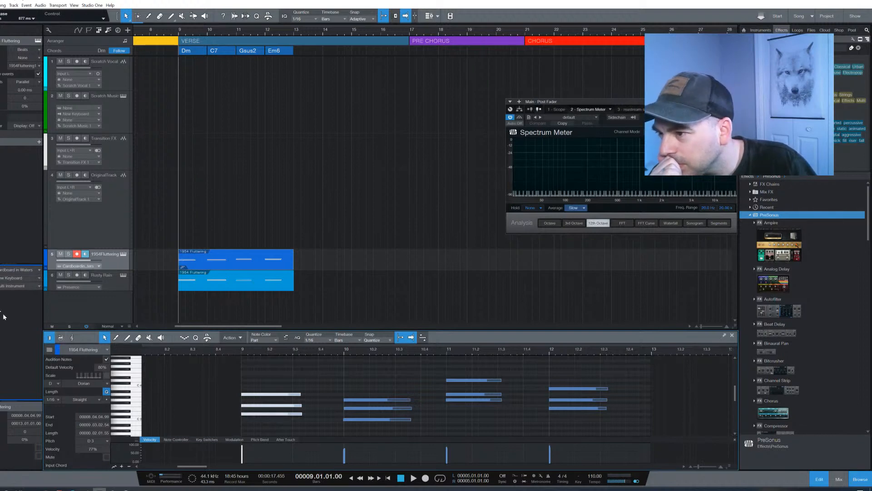
click(38, 142)
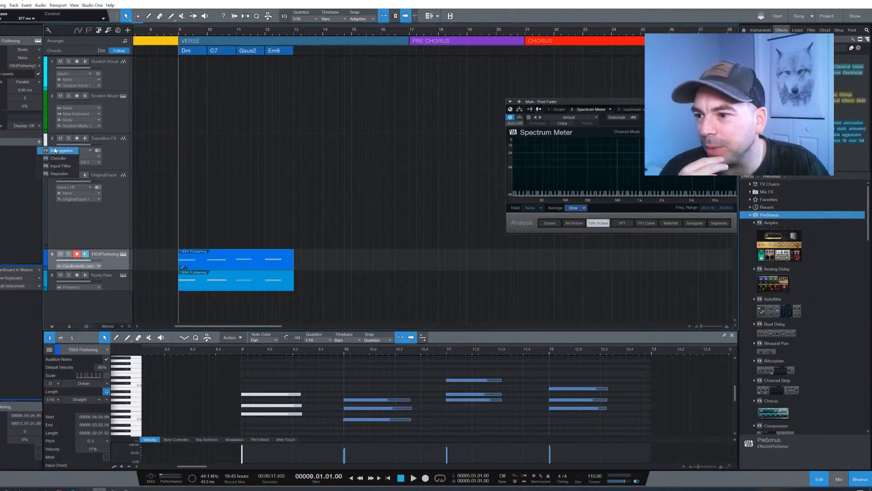
click(54, 150)
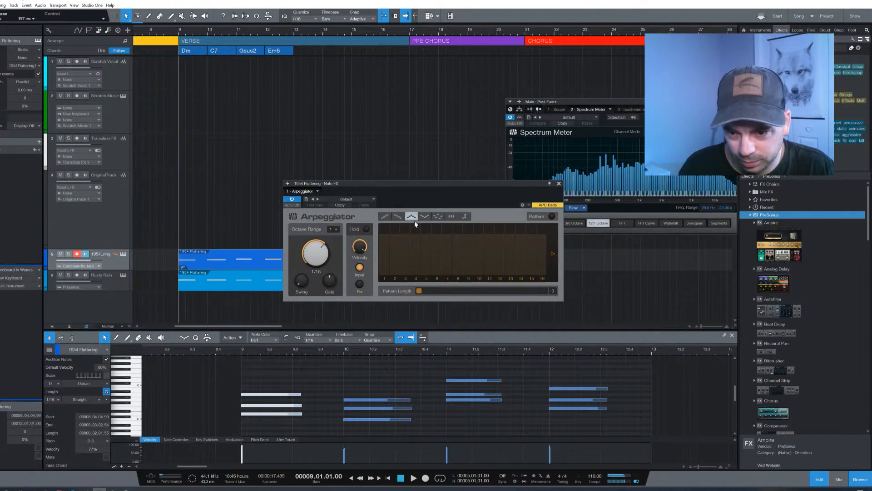
Load the De-Structure preset in the Arpeggiator and switch its play mode to Random during playback.
click(398, 216)
click(361, 199)
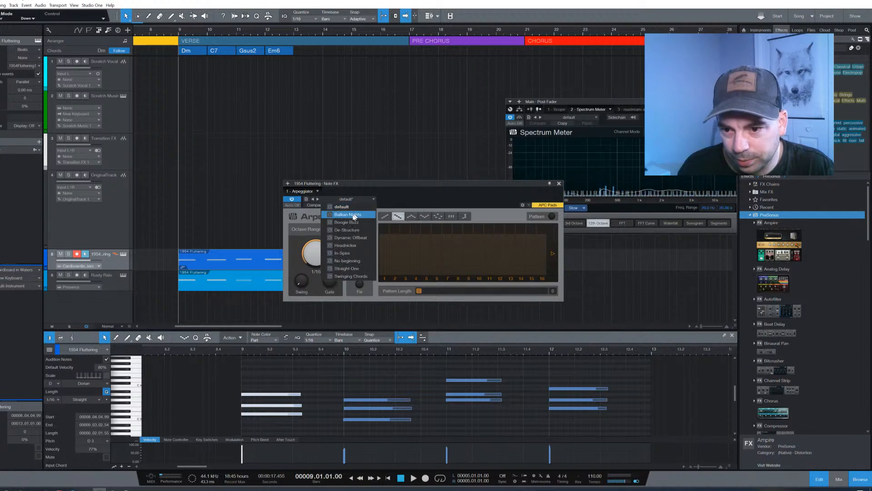
click(359, 230)
click(359, 236)
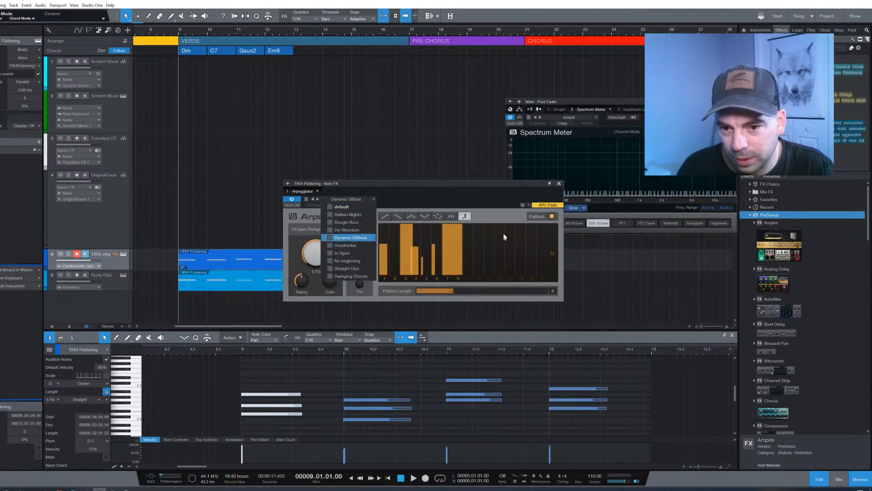
click(364, 231)
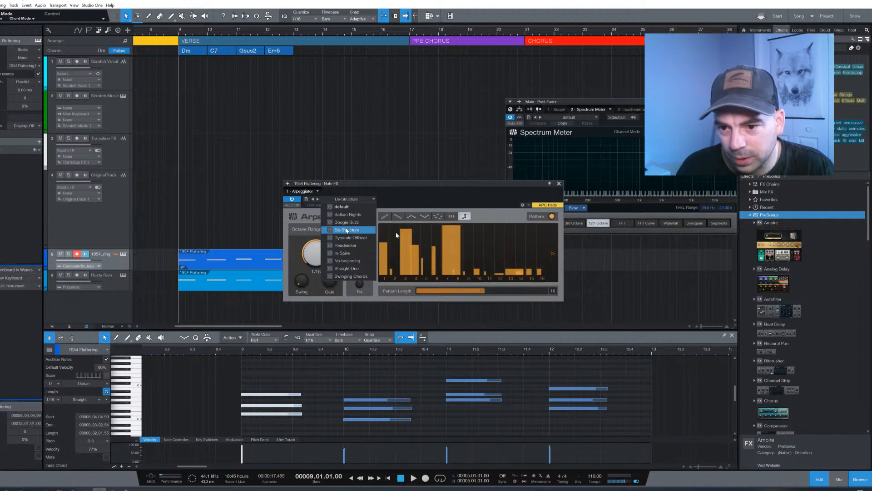
click(509, 214)
key(space)
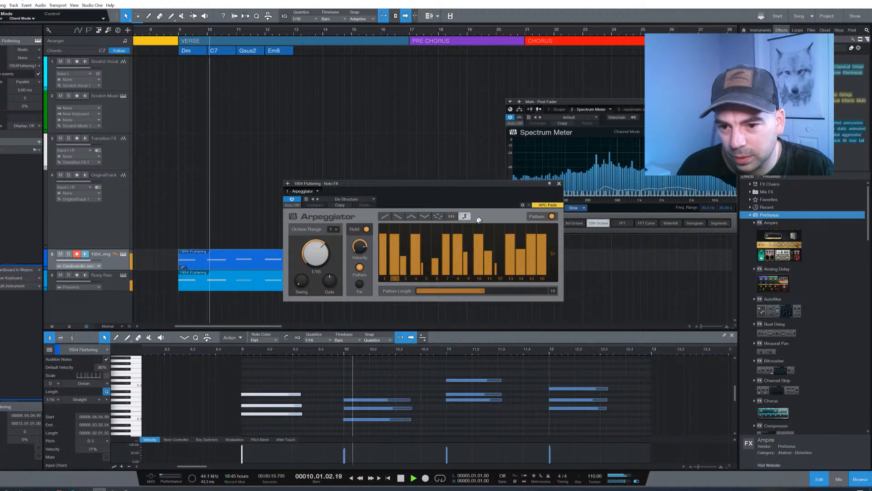
click(438, 217)
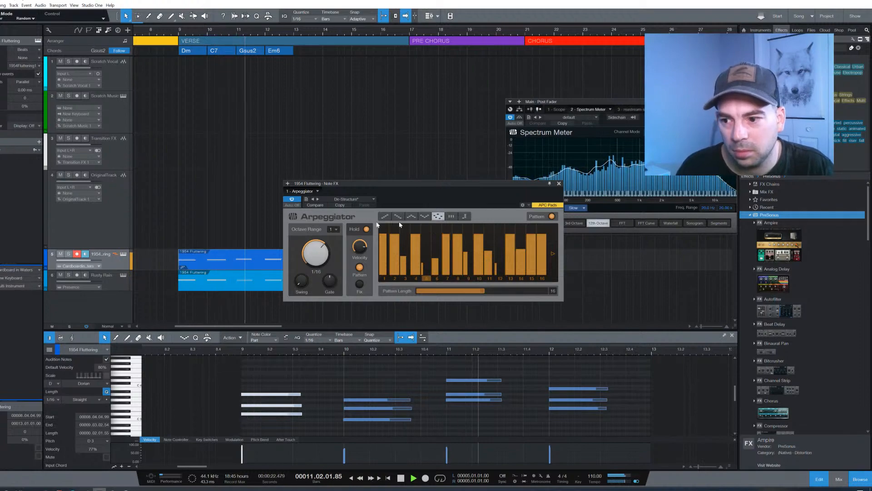
Lower the Presence channel's level to -12.0 dB in the mixer, and close the Arpeggiator.
key(F3)
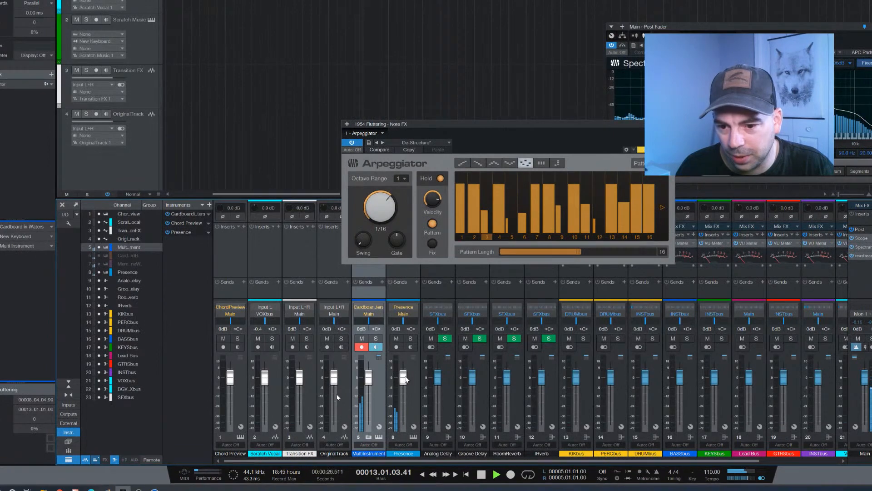
drag(403, 377, 403, 392)
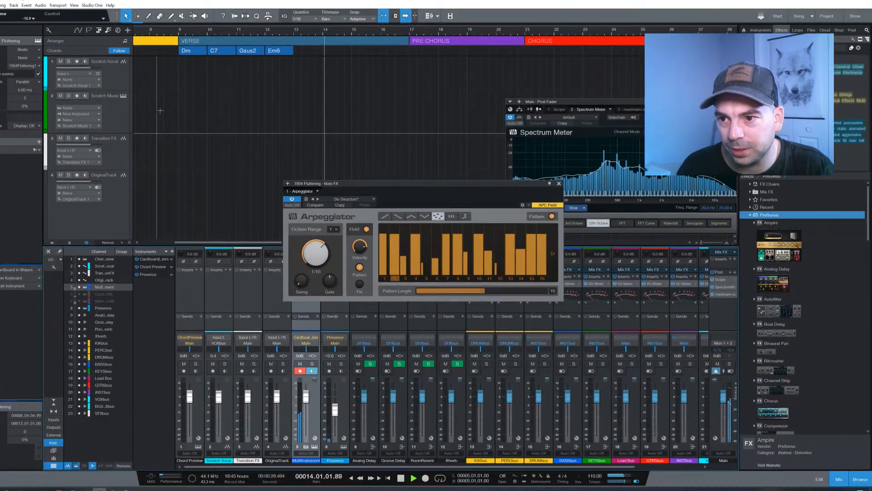
click(559, 184)
key(space)
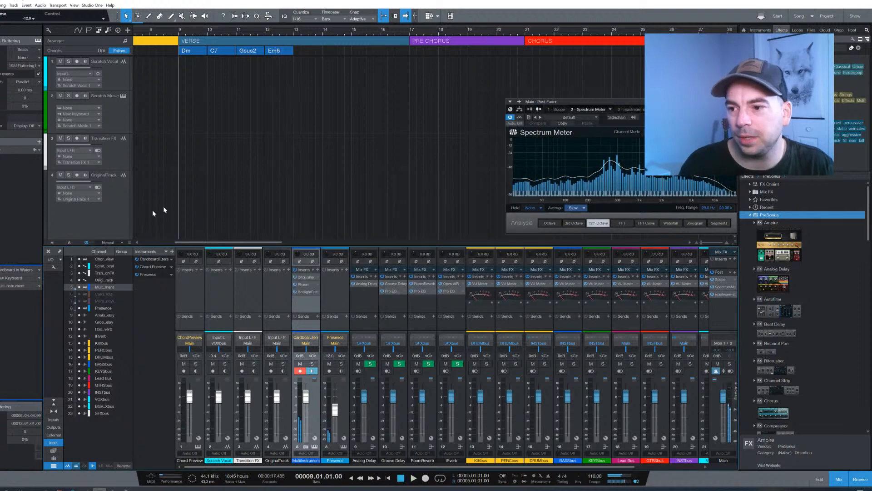
Add the Tron Tape 1986 preset from the Hybrid Choirs folder as a new instrument track below Rusty Rain.
scroll(103, 214, down, 5)
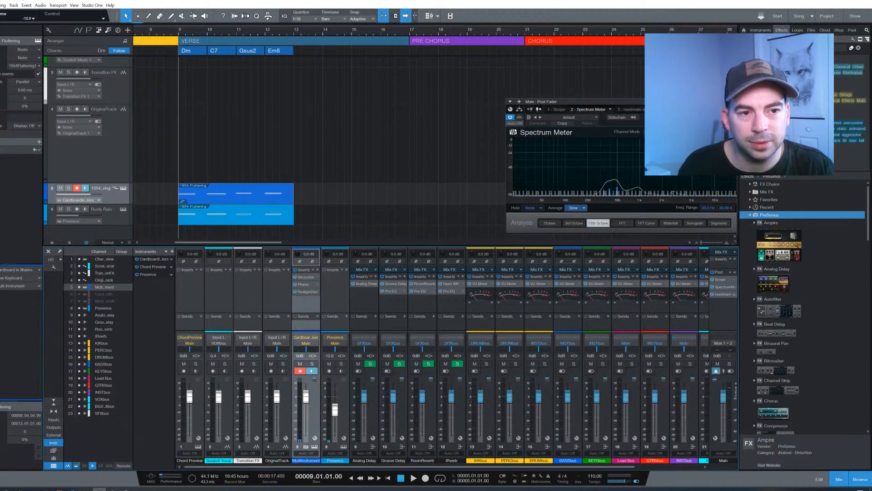
click(797, 30)
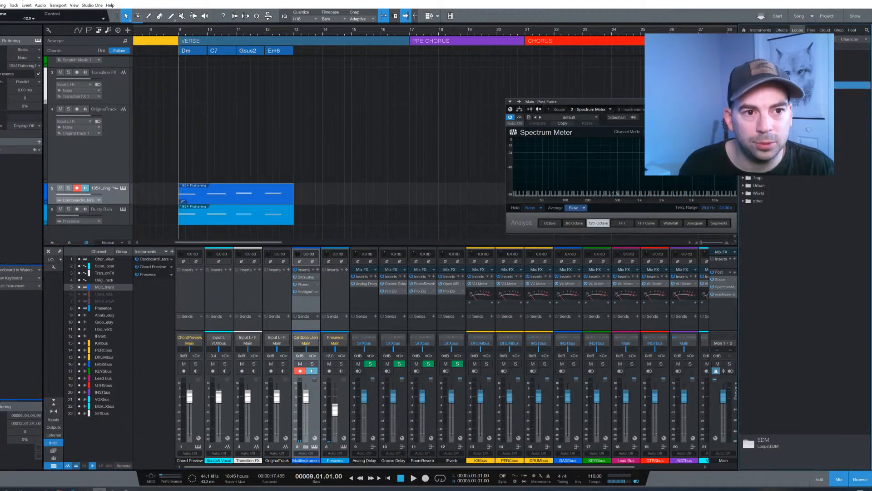
click(812, 30)
scroll(787, 374, down, 1)
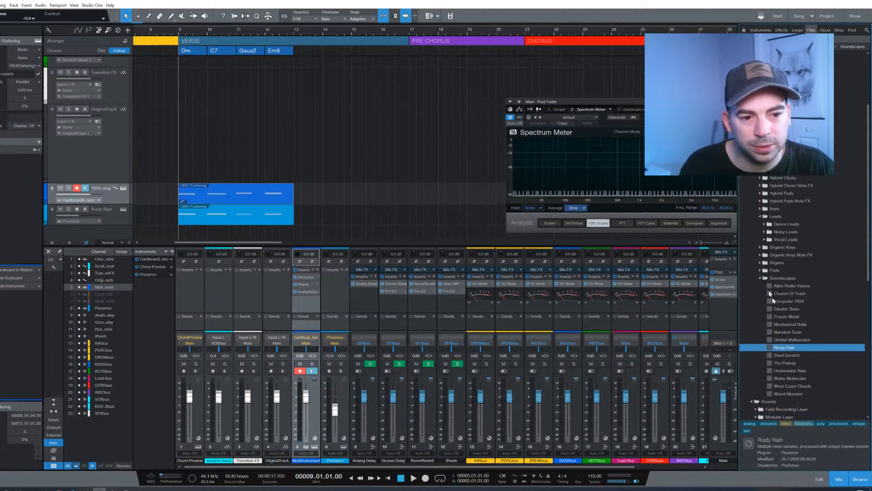
click(761, 179)
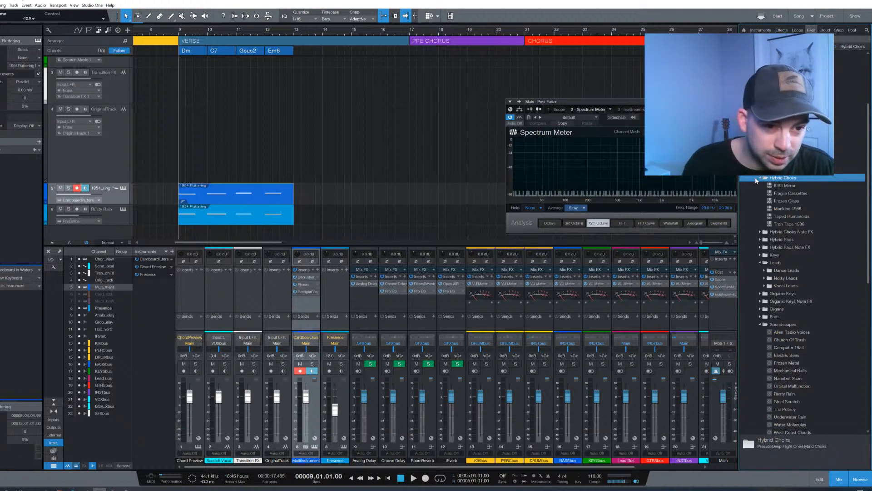
drag(778, 225, 113, 236)
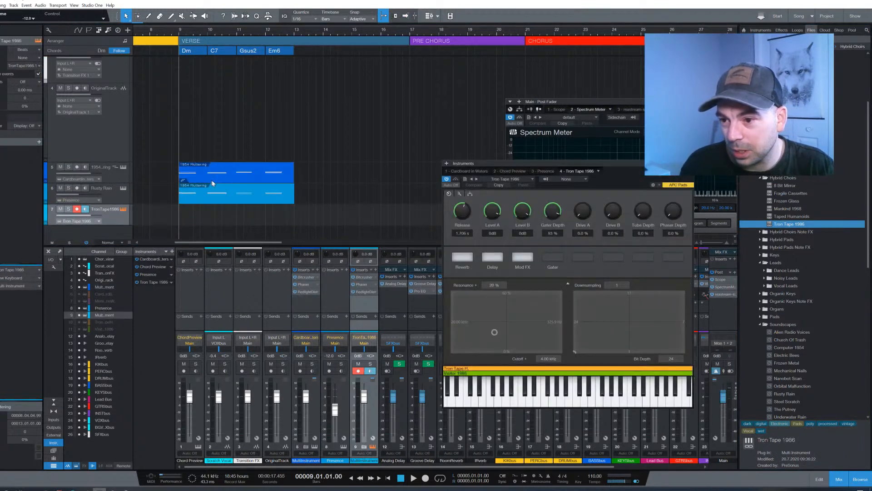
Duplicate the 1954 Fluttering part and place the copy on the Tron Tape 1986 track at bar 9.
click(222, 172)
key(d)
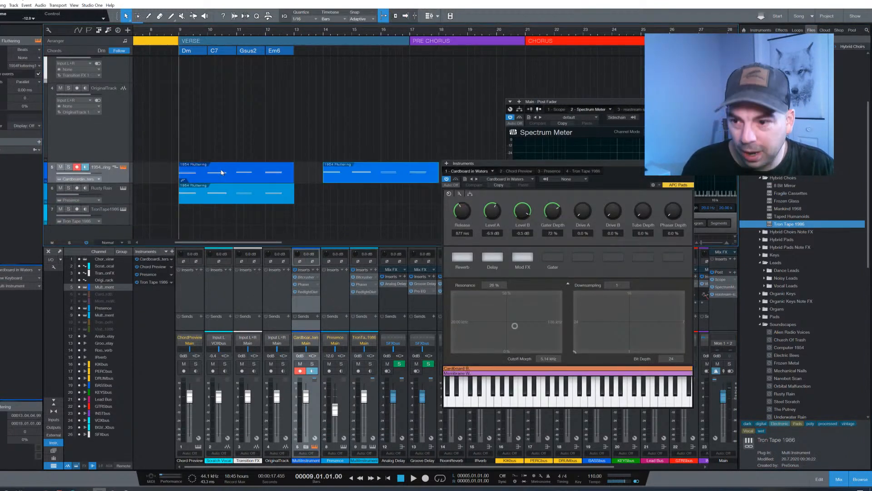
drag(409, 179, 269, 220)
Balance the layers during playback by setting Tron Tape 1986 to about -7.9 dB and Presence to -14.2 dB.
key(space)
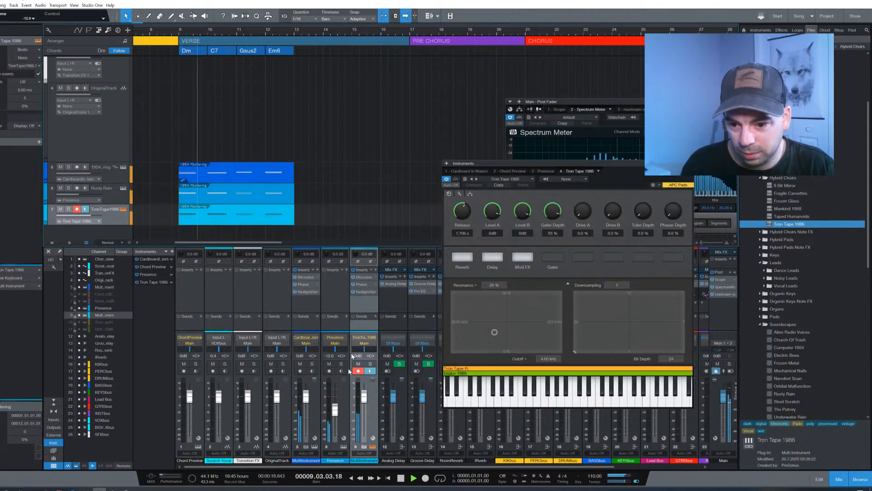
drag(361, 400, 364, 399)
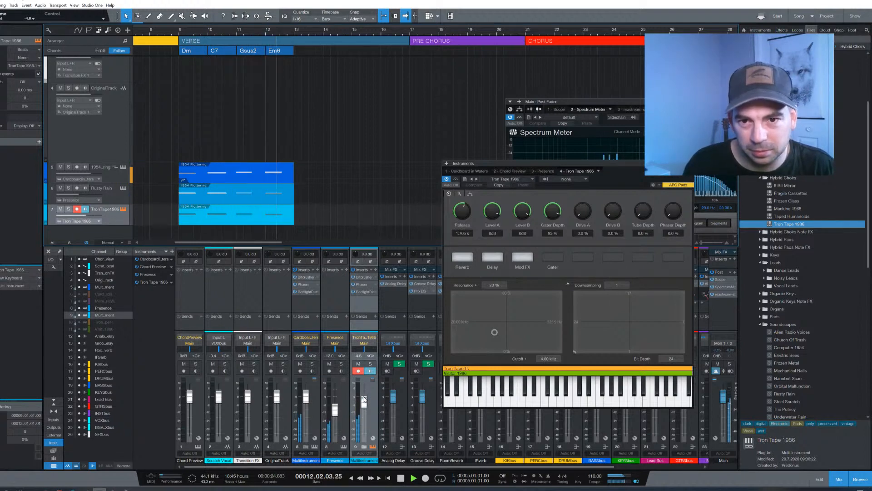
drag(364, 399, 364, 401)
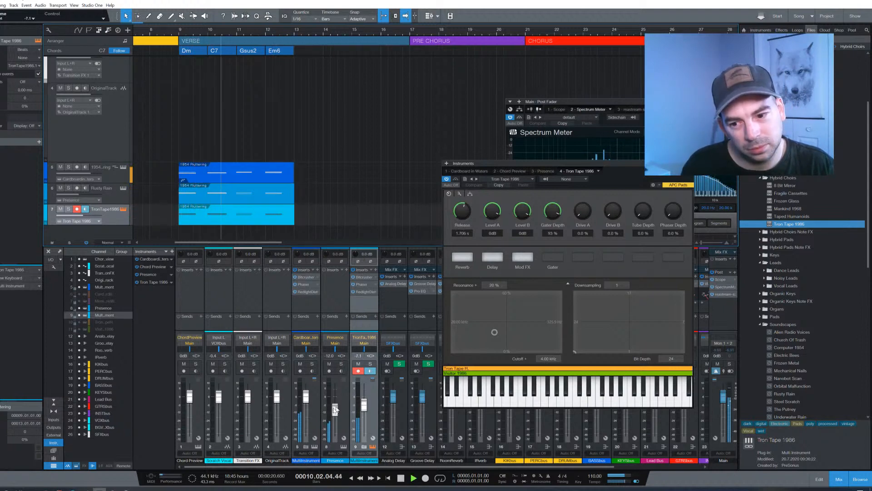
drag(332, 411, 366, 411)
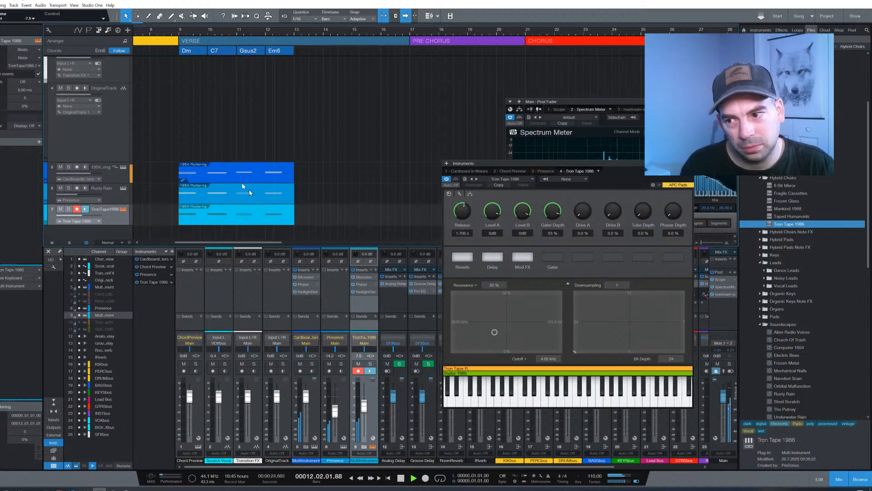
key(space)
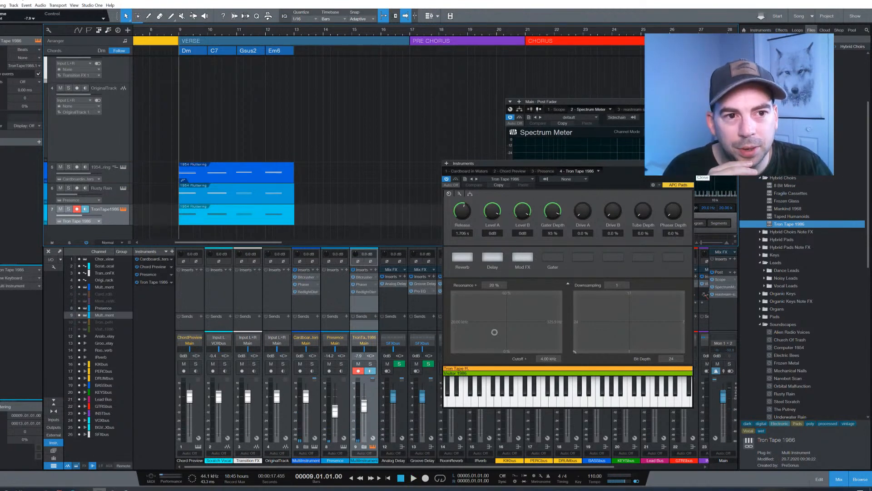
click(695, 165)
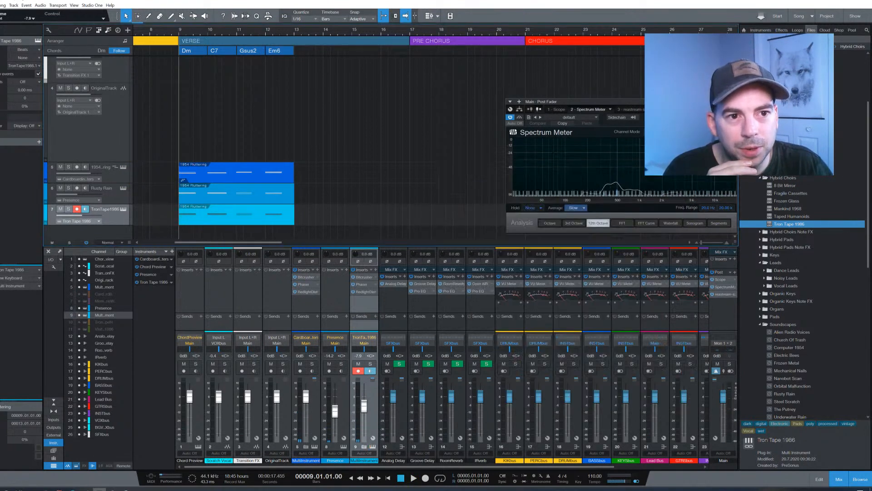
Add the Sleazy HipHop 112BPM music loop from HipHop's modern musical files on a new track at bar 9, and play the verse.
click(797, 30)
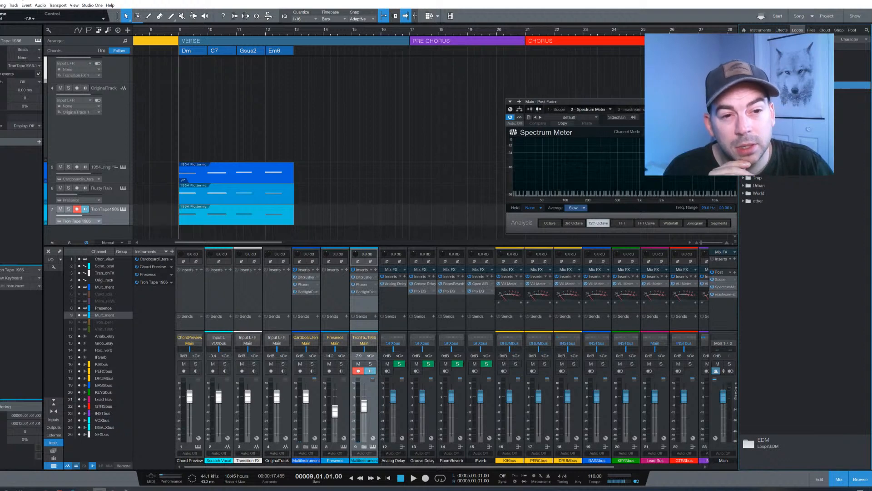
double_click(767, 116)
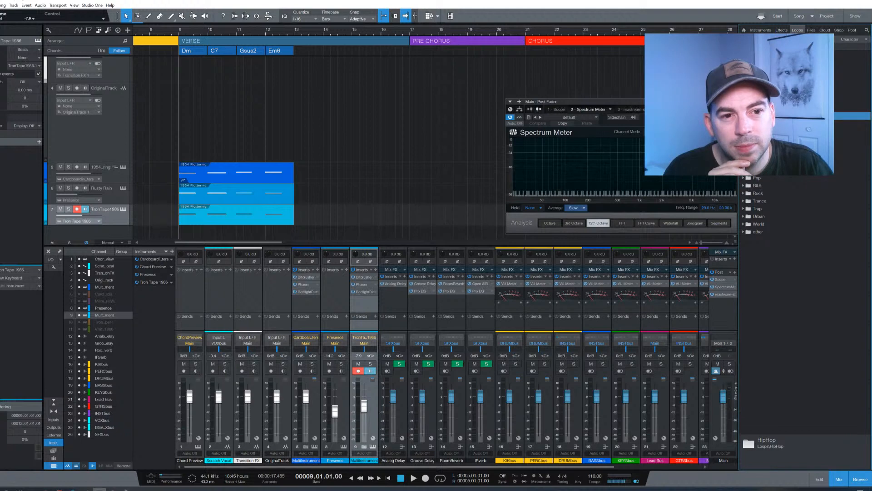
double_click(769, 139)
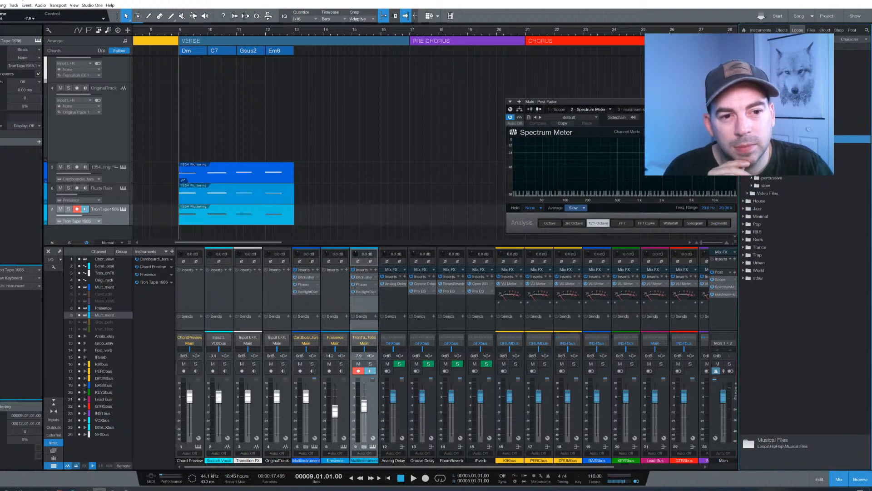
double_click(767, 170)
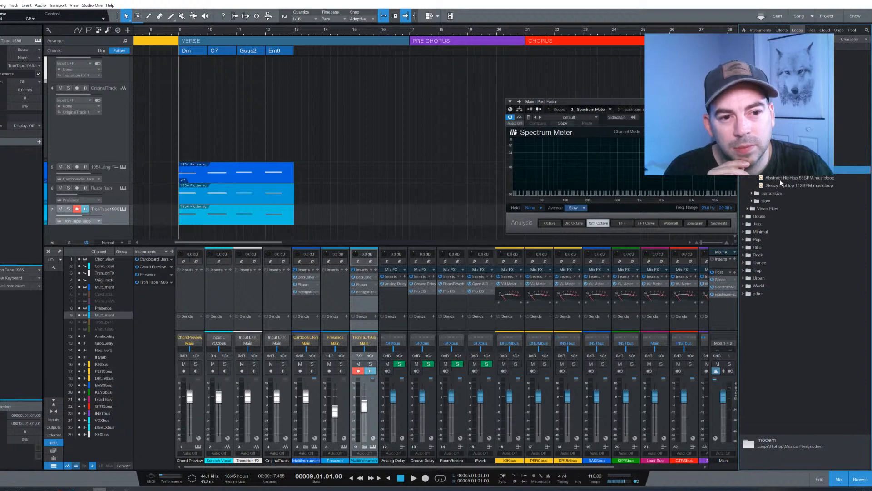
click(782, 186)
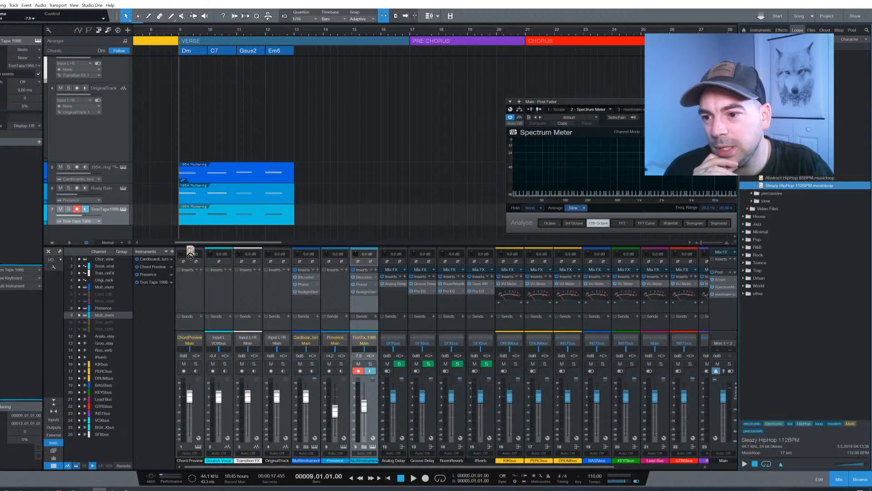
drag(197, 237, 277, 227)
key(space)
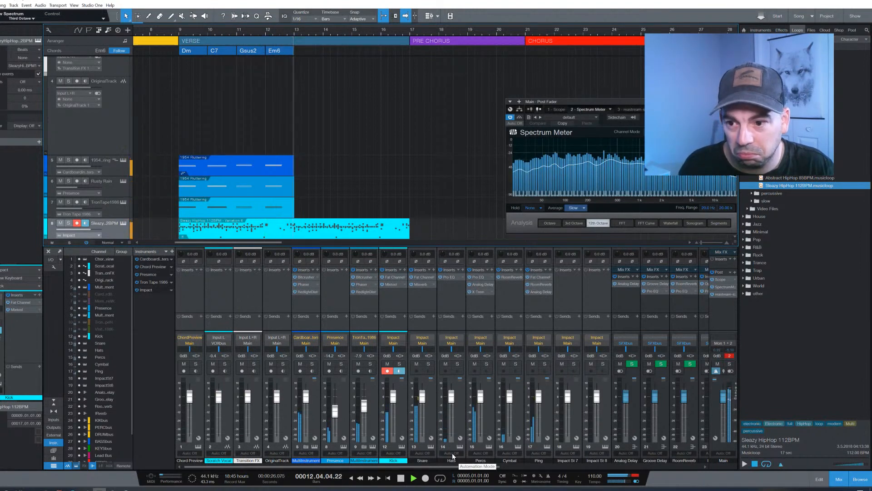
Shorten the Sleazy HipHop loop to end at bar 13, play it with the layers, and turn on looping for bars 9 to 13.
key(space)
drag(408, 236, 292, 236)
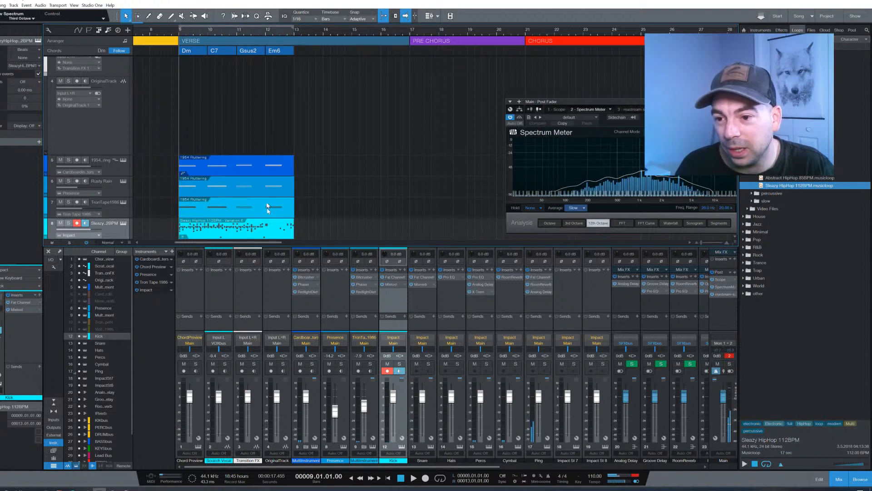
key(space)
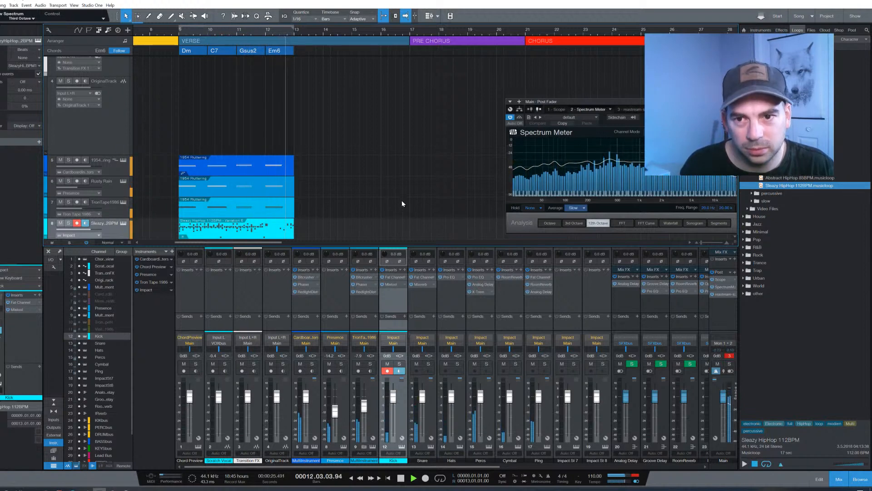
key(space)
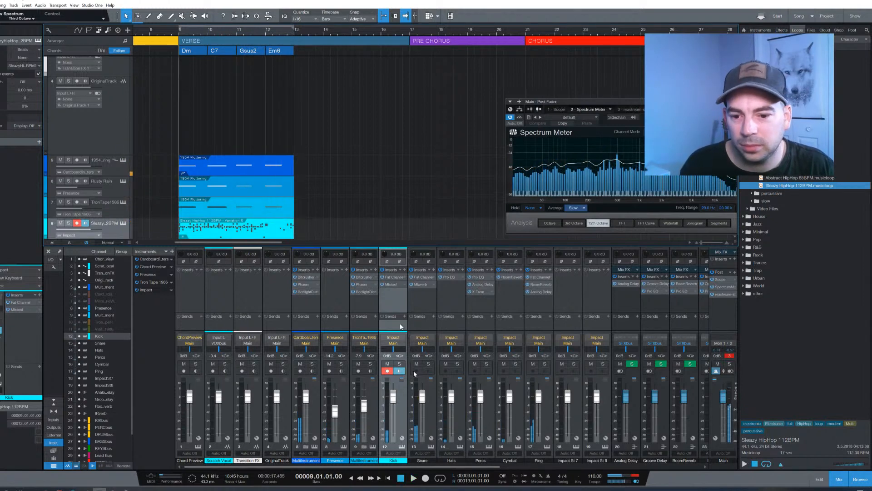
click(441, 477)
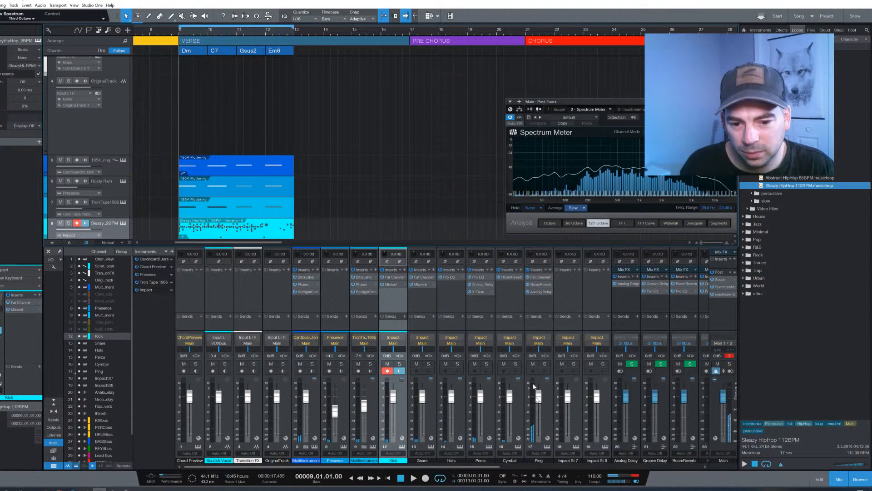
Inspect the Impact XT instrument and the Ping channel's Analog Delay settings, playing the looped verse.
click(548, 448)
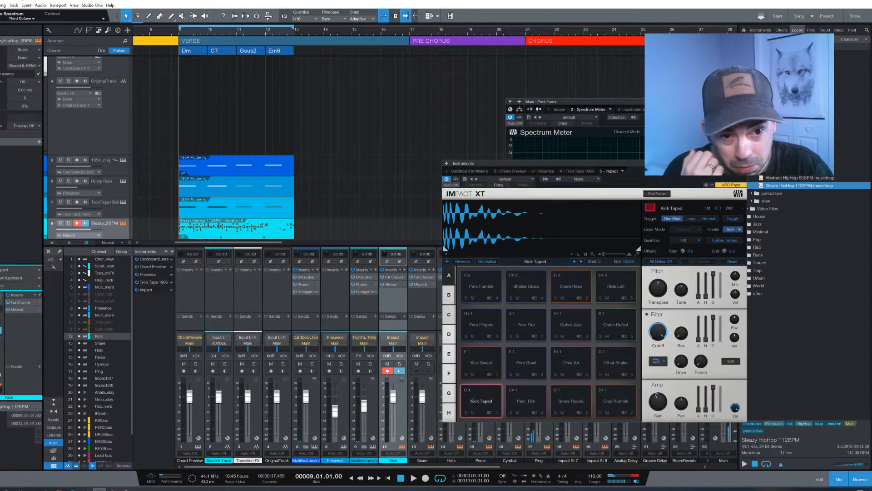
click(743, 163)
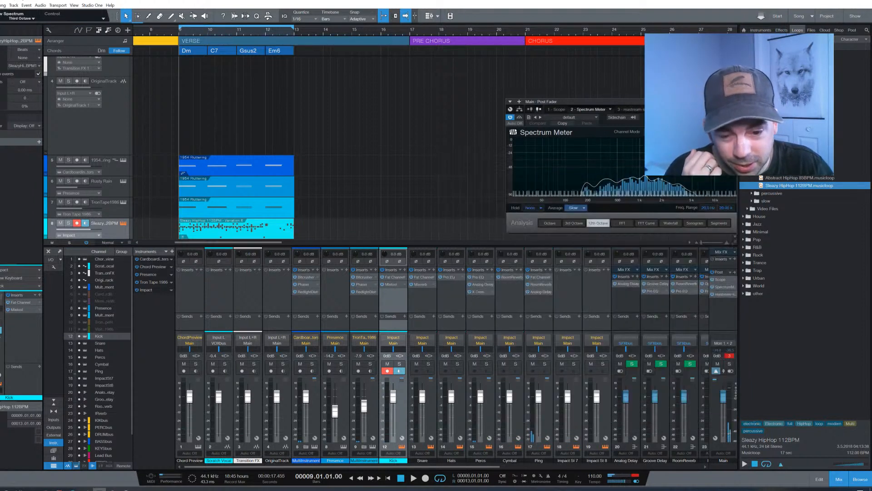
click(539, 292)
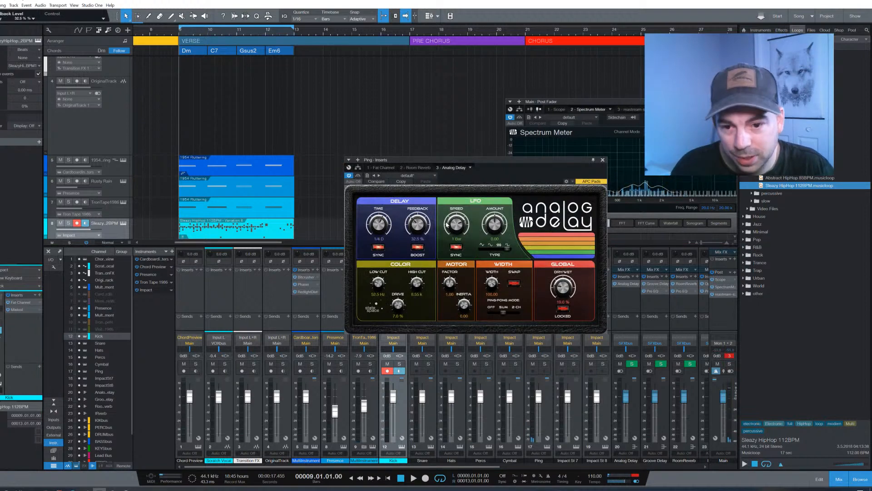
key(space)
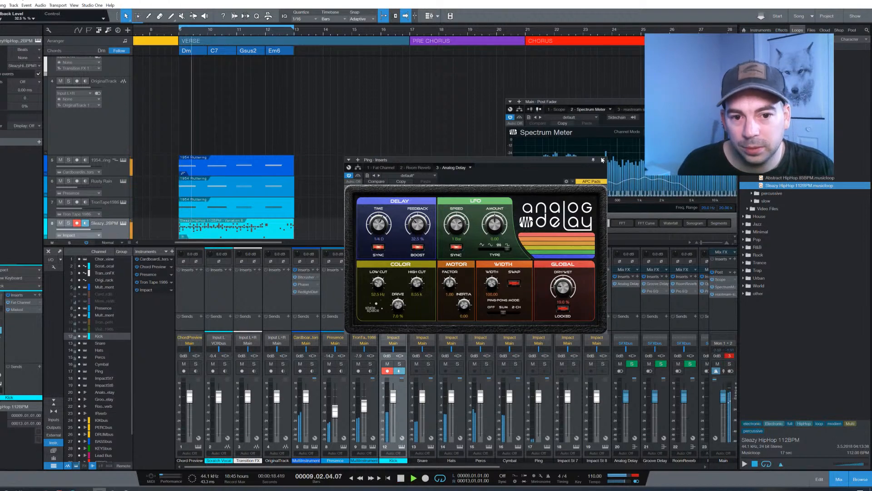
click(602, 159)
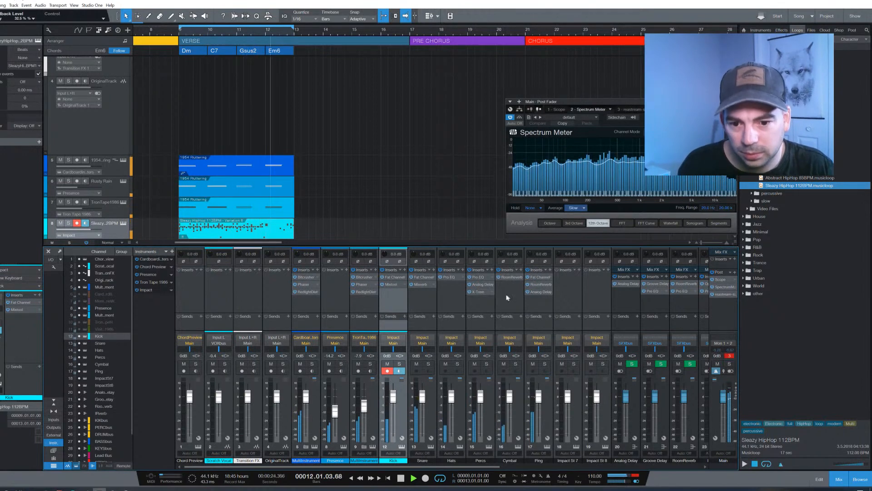
Watch which Impact XT pads trigger during playback, and audition the Perc Fumble, Perc Fingers and Perc Fire pads.
click(488, 446)
key(space)
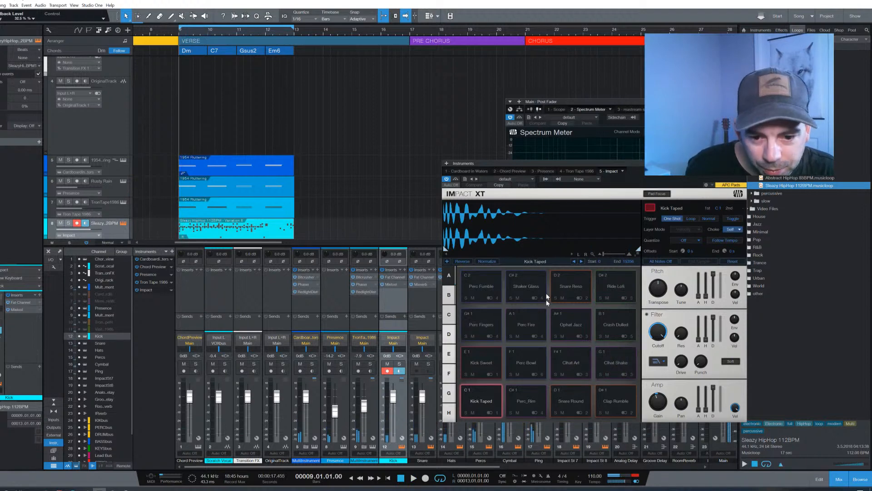
key(space)
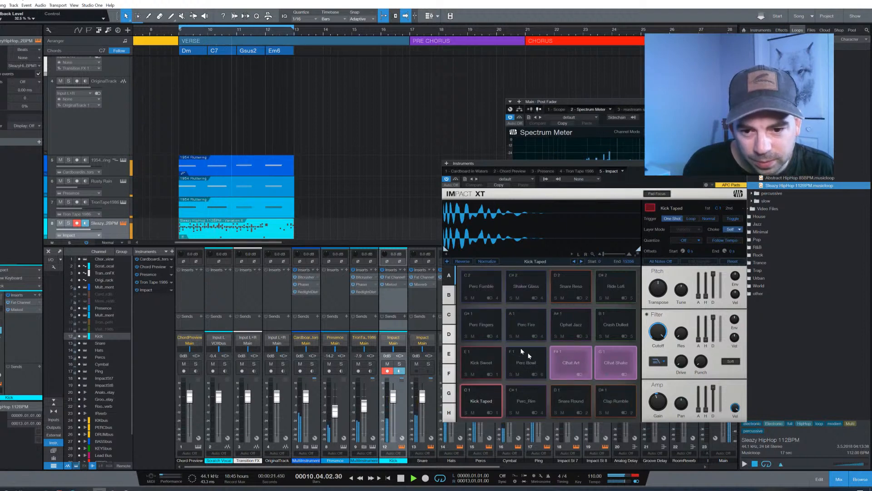
key(space)
click(473, 282)
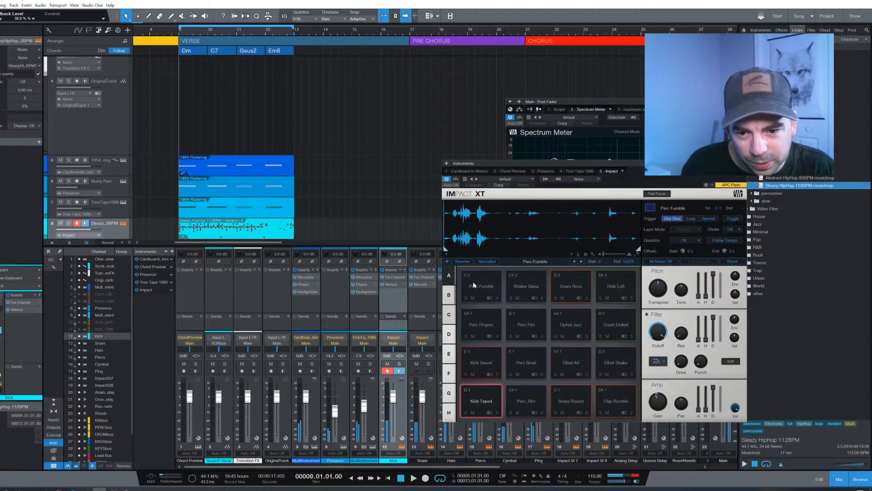
click(485, 323)
click(523, 314)
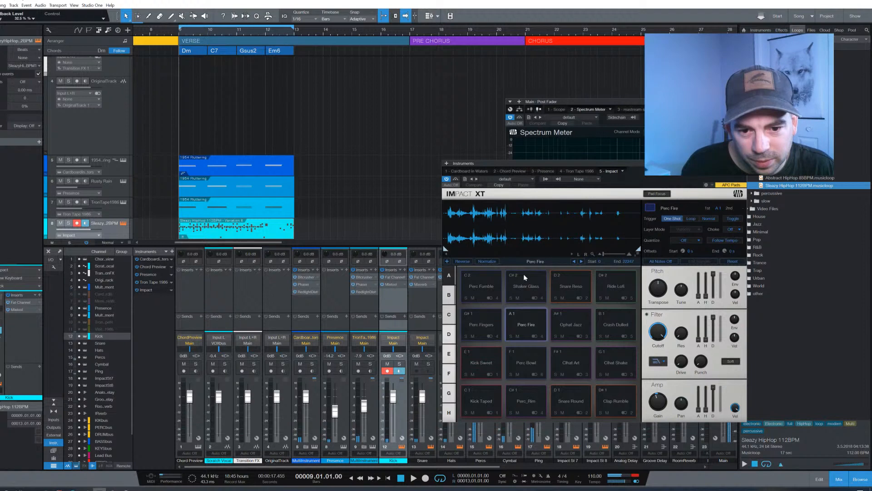
click(517, 321)
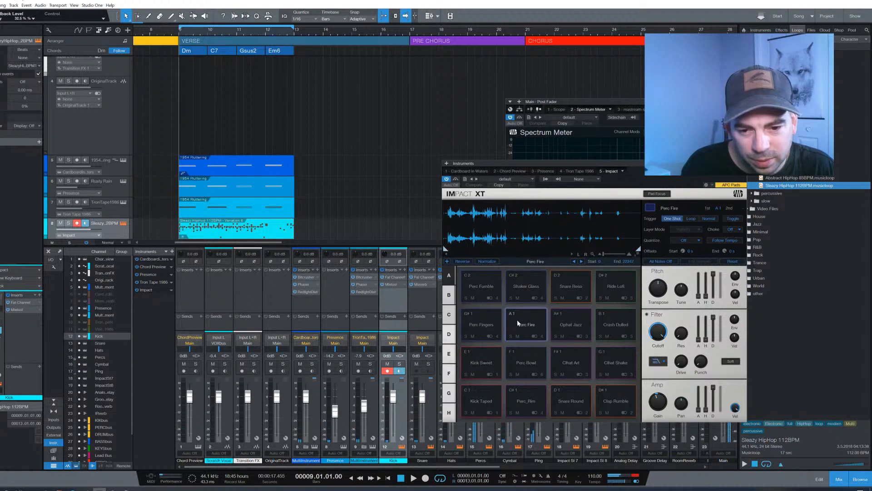
click(517, 321)
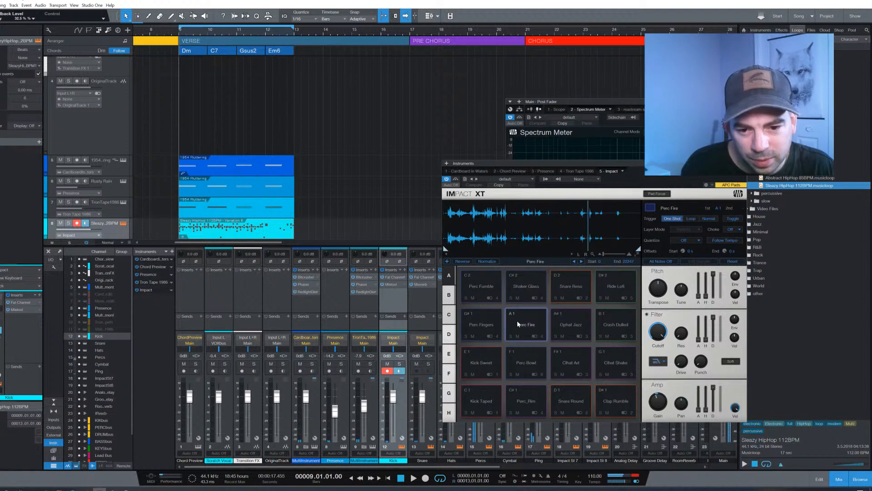
Replay the Perc Fumble and Perc Fingers pads and audition Ophat Jazz, Crash Dulled and the two Clhat pads.
click(480, 280)
click(478, 327)
click(581, 324)
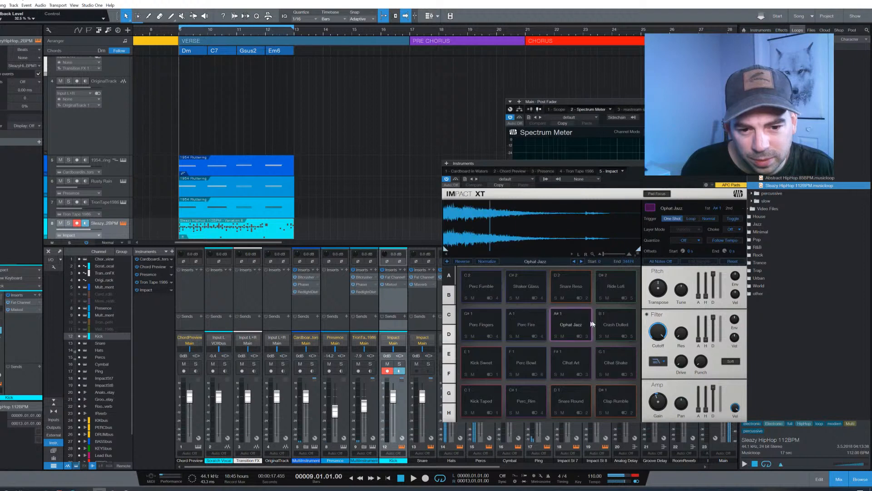
click(618, 320)
click(615, 361)
click(557, 371)
Audition the music and Fxlp 90 Camp pads in Impact XT bank B, mute the Vocal Yo pad, and play the loop.
click(452, 295)
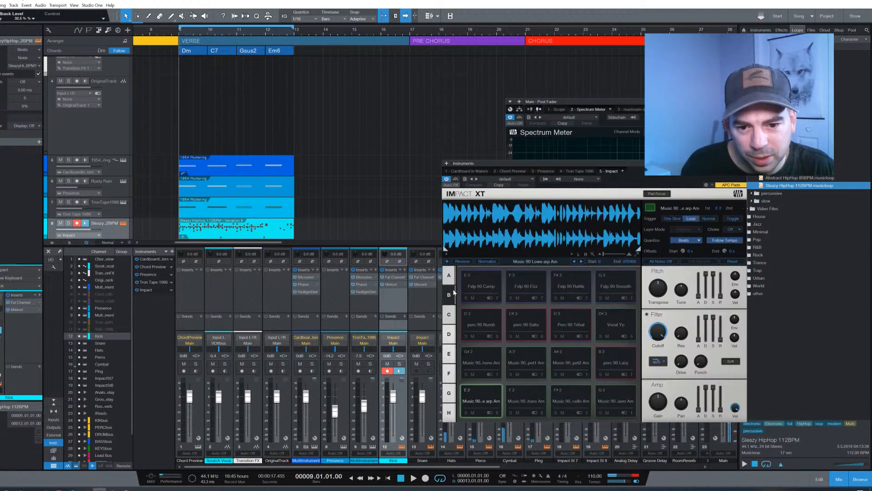
click(491, 402)
click(532, 393)
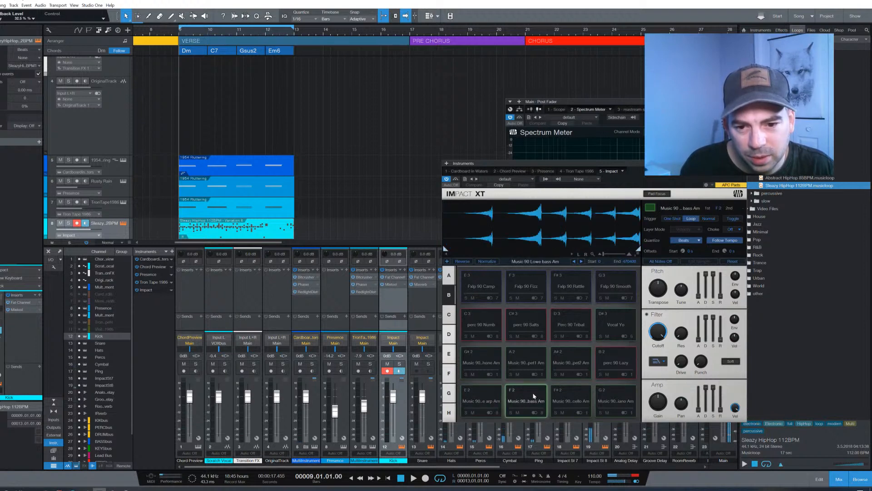
click(481, 284)
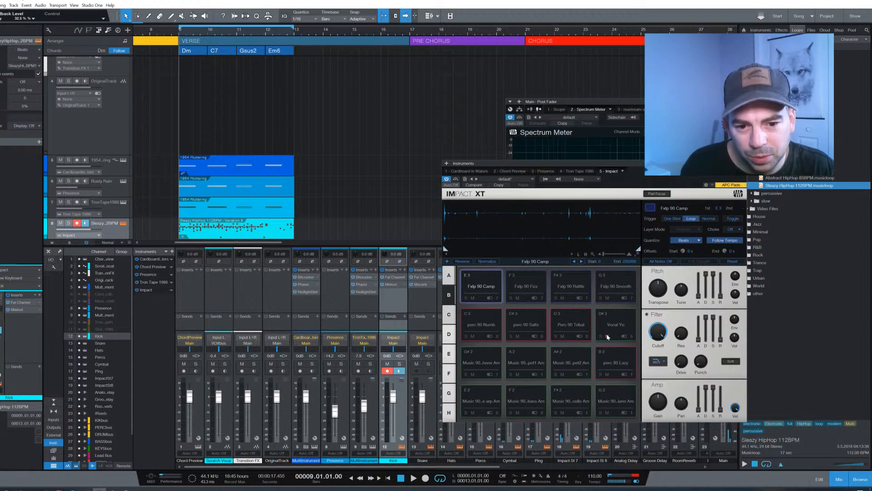
key(space)
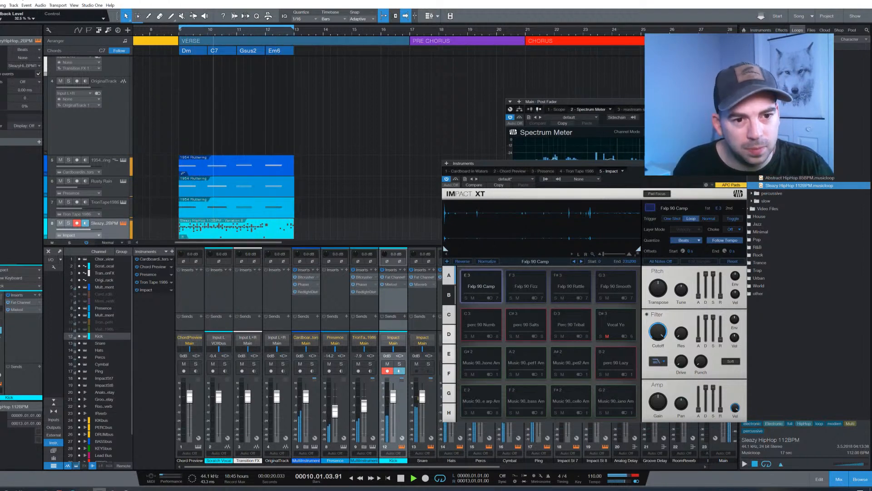
click(743, 163)
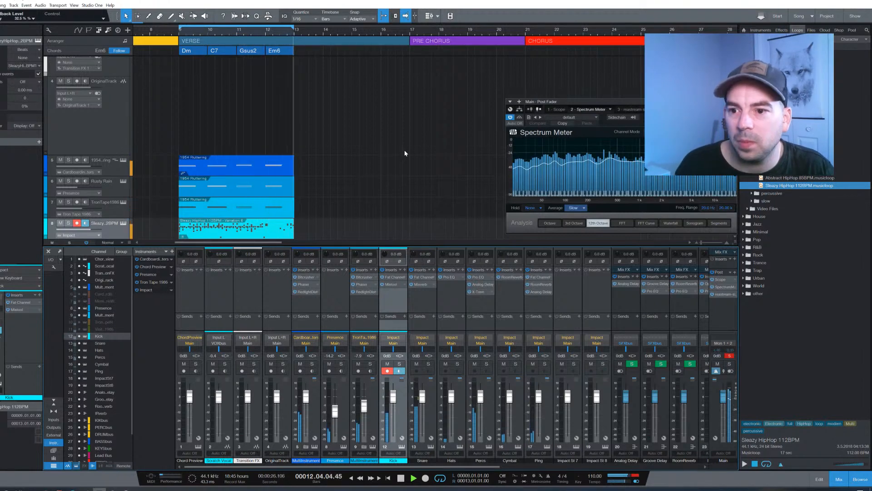
key(space)
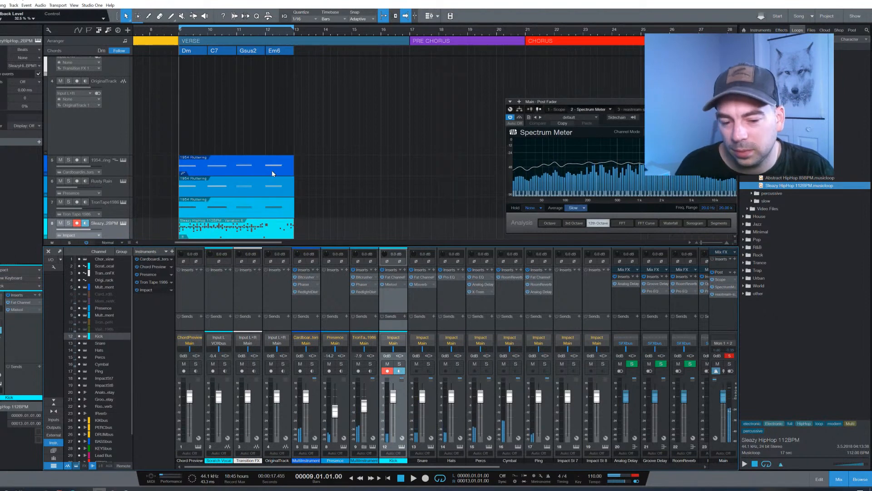
Solo the Percs channel during playback and check Impact XT bank A's Crash Dulled pad, moving the instrument window clear of the mixer.
click(487, 364)
key(space)
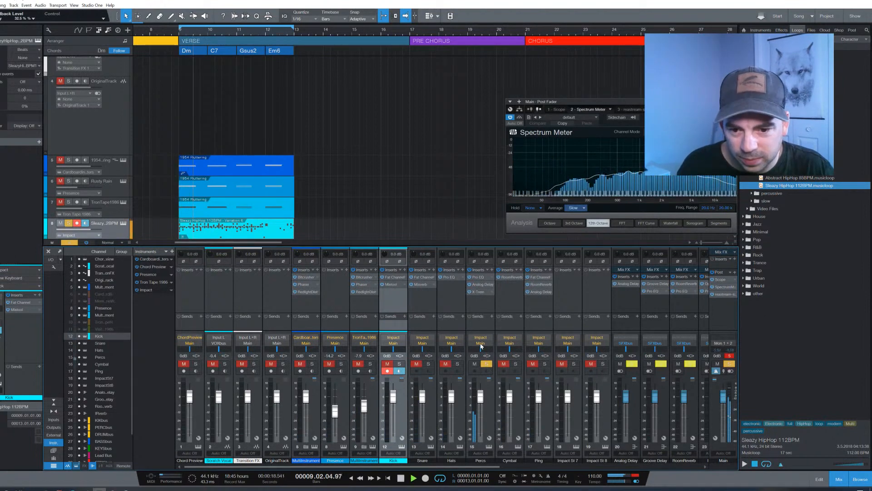
click(489, 448)
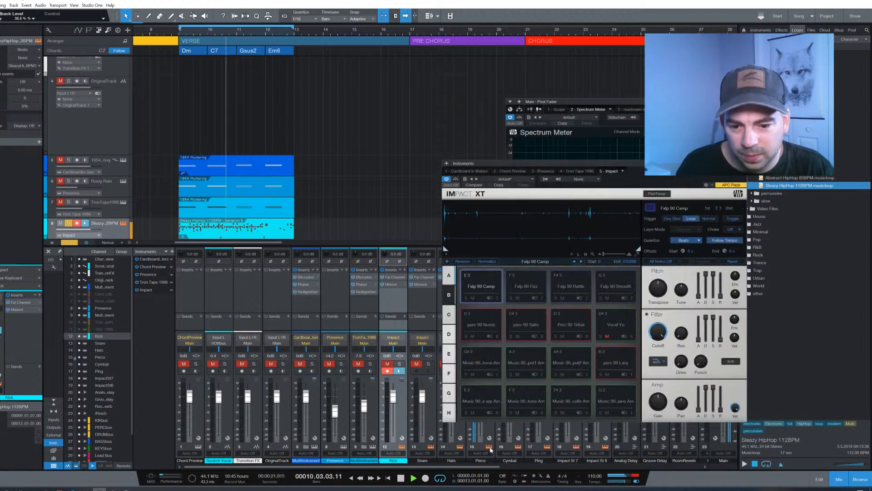
click(448, 276)
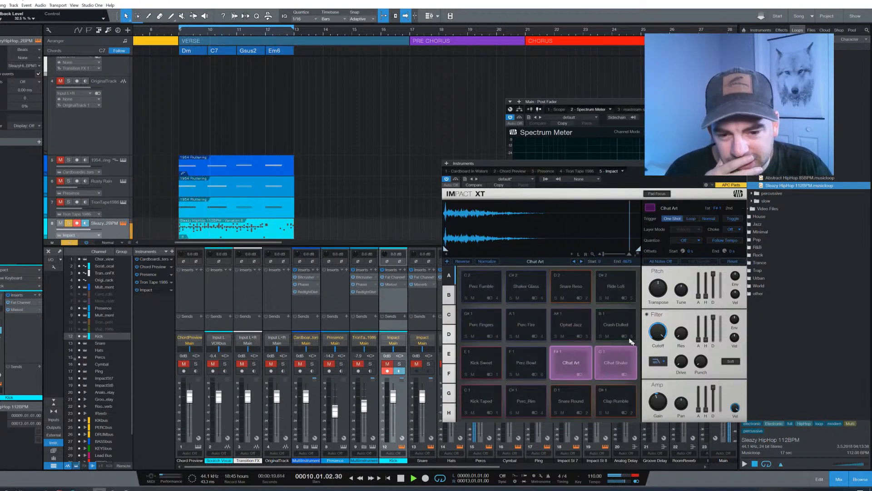
click(618, 318)
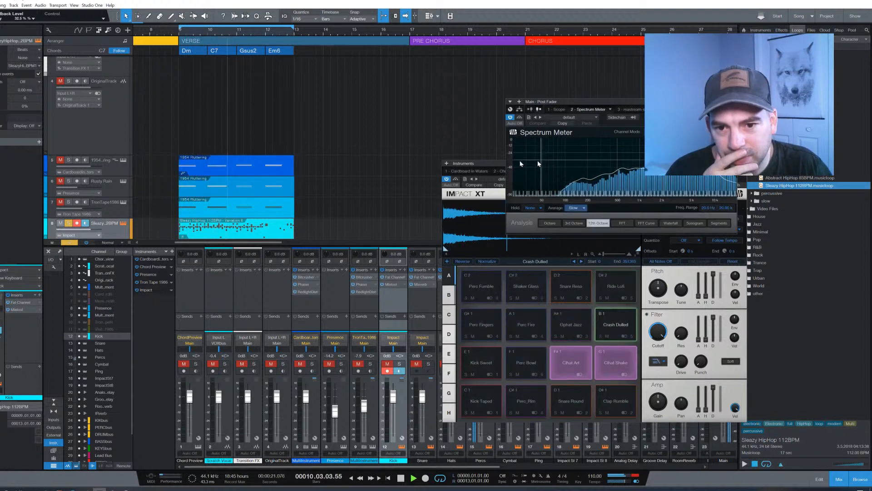
drag(489, 164, 247, 76)
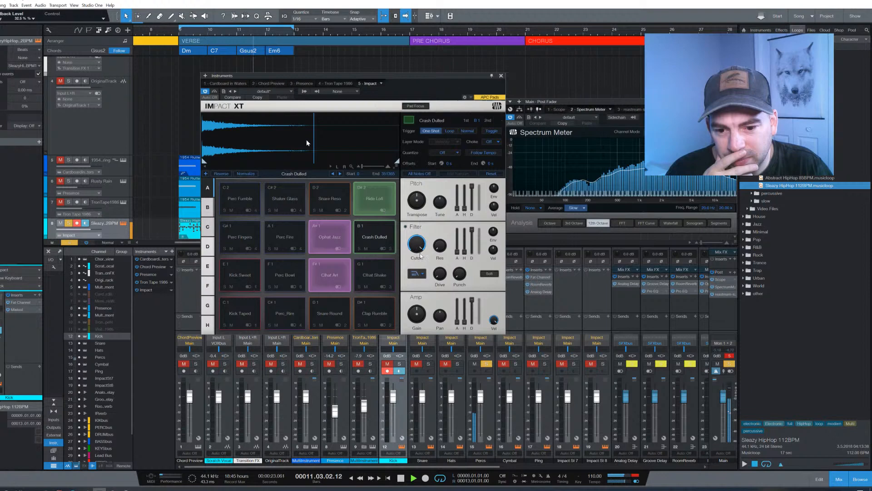
Replace the Percs solo with a solo on the Cymbal channel and open its Room Reverb.
click(487, 363)
click(487, 364)
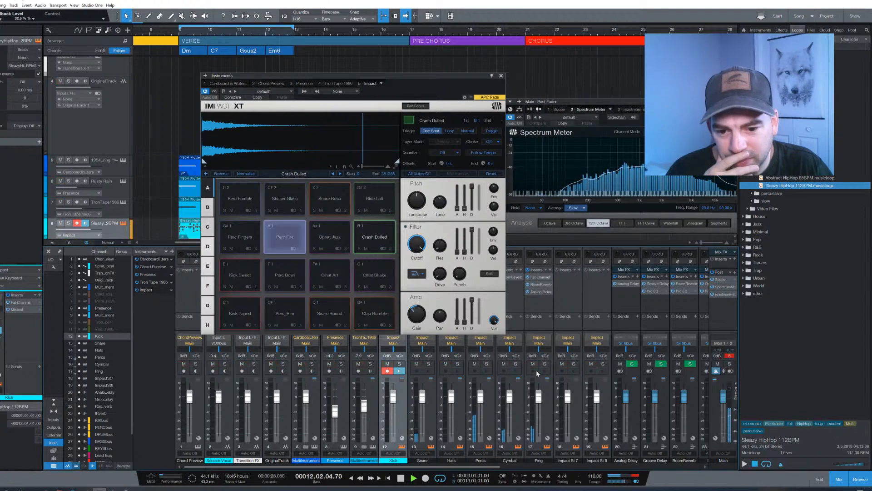
click(515, 364)
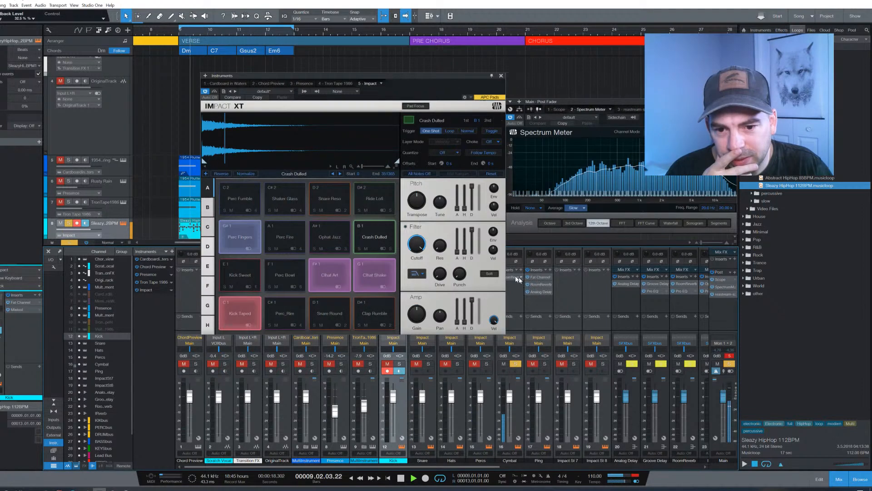
click(513, 276)
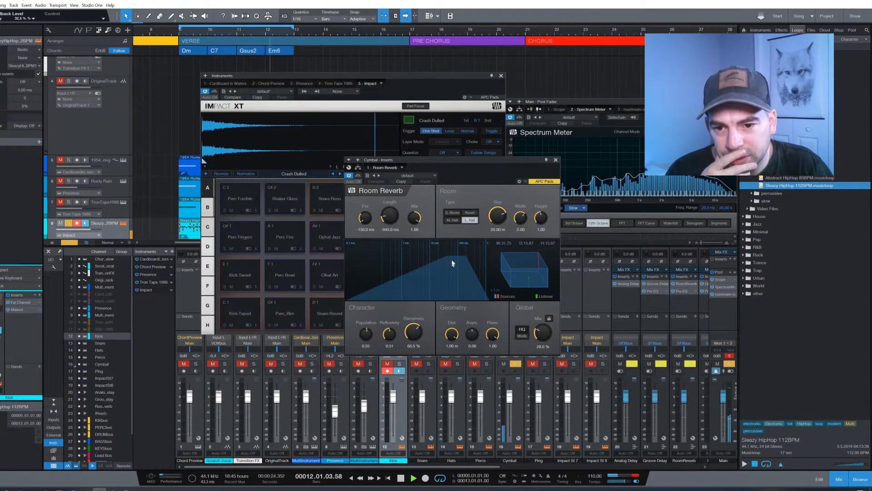
Adjust the Cymbal channel's Room Reverb with the Large Hall type, a 21% mix and a length of about 2.36 s.
click(473, 221)
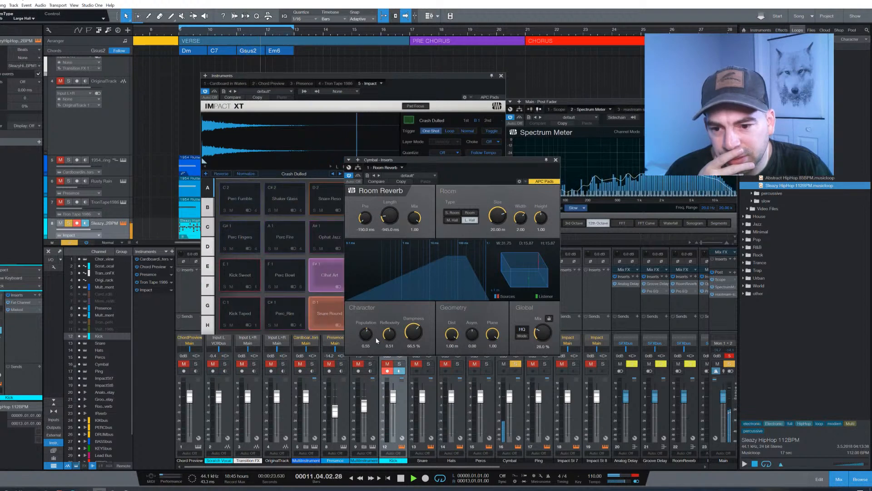
drag(548, 334, 547, 337)
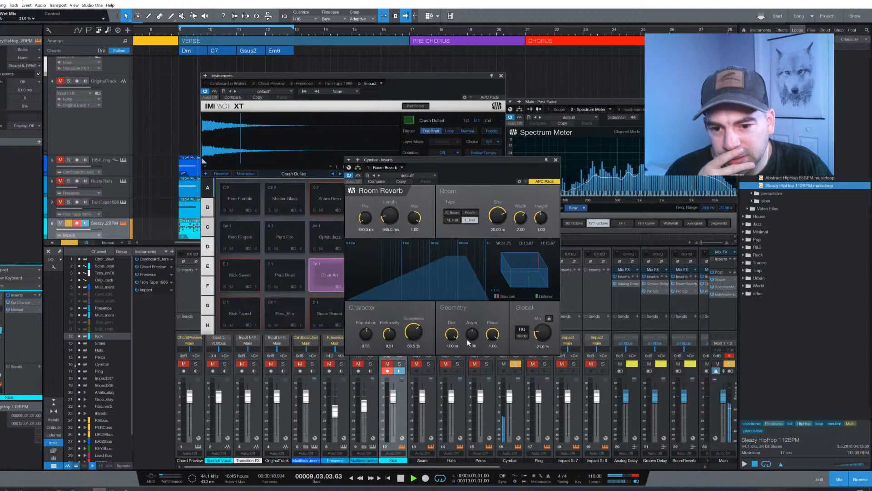
drag(392, 222, 389, 221)
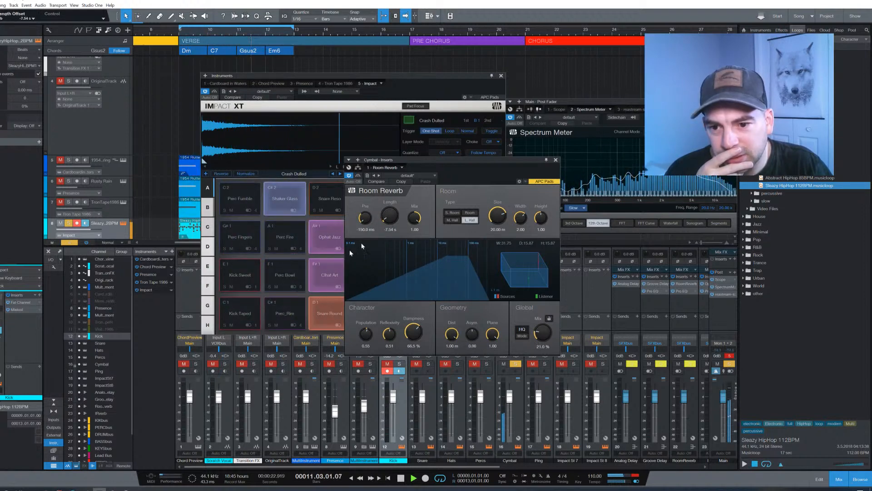
drag(396, 217, 402, 211)
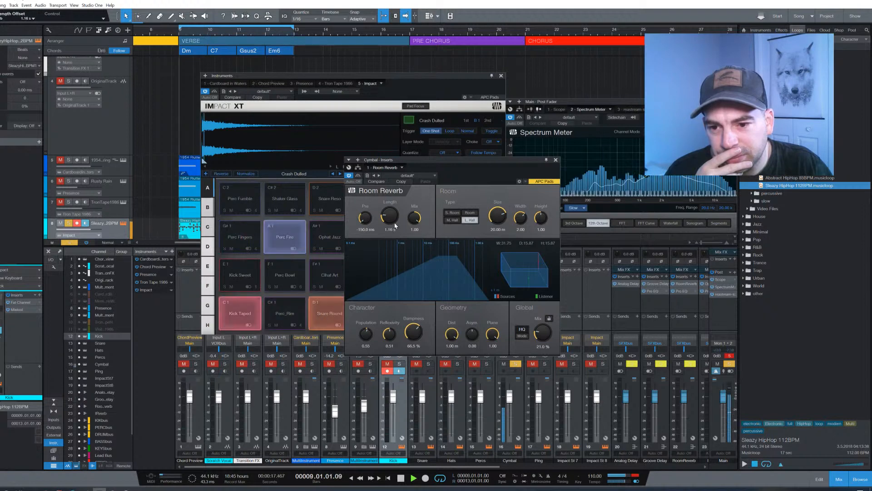
drag(388, 222, 393, 215)
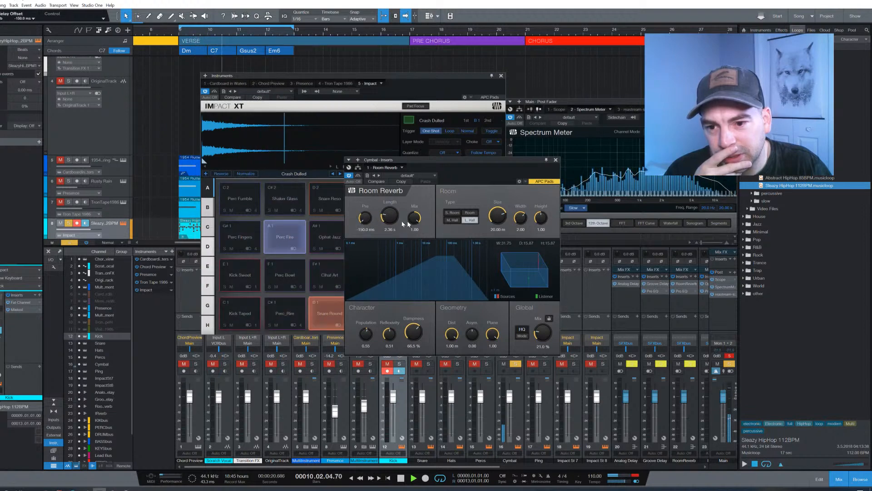
Refine the Cymbal channel's Room Reverb with a length of 1.76 s, a room mix of about 0.63 and a global mix of about 56%.
drag(389, 215, 388, 217)
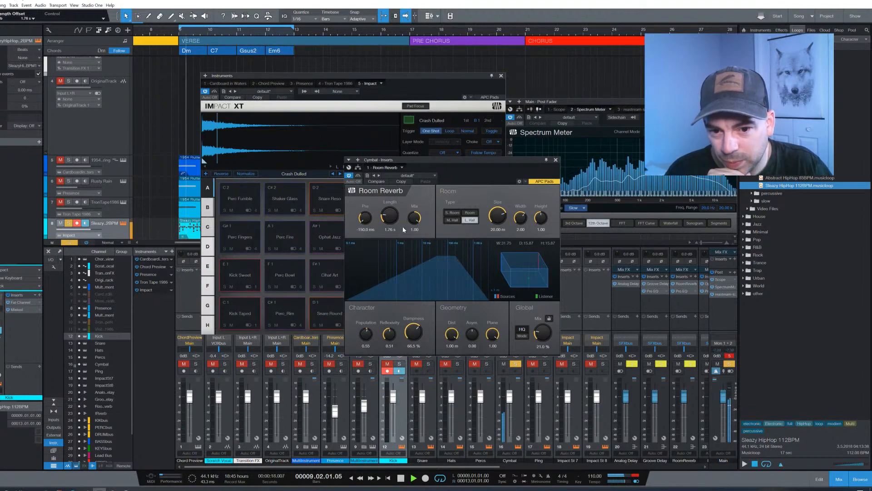
drag(414, 217, 390, 311)
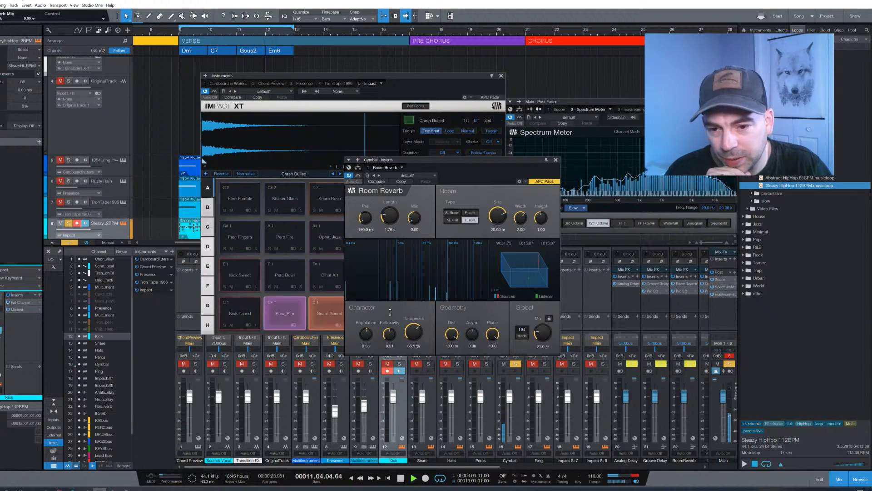
drag(426, 262, 435, 255)
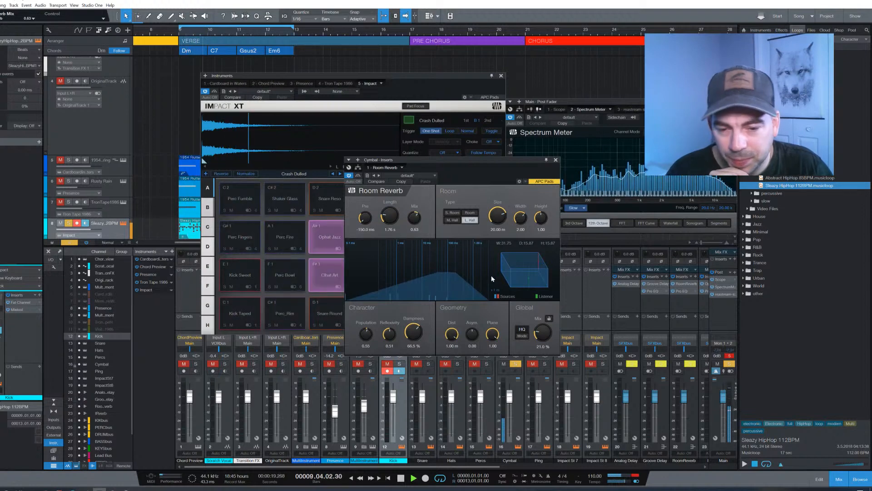
drag(542, 335, 544, 338)
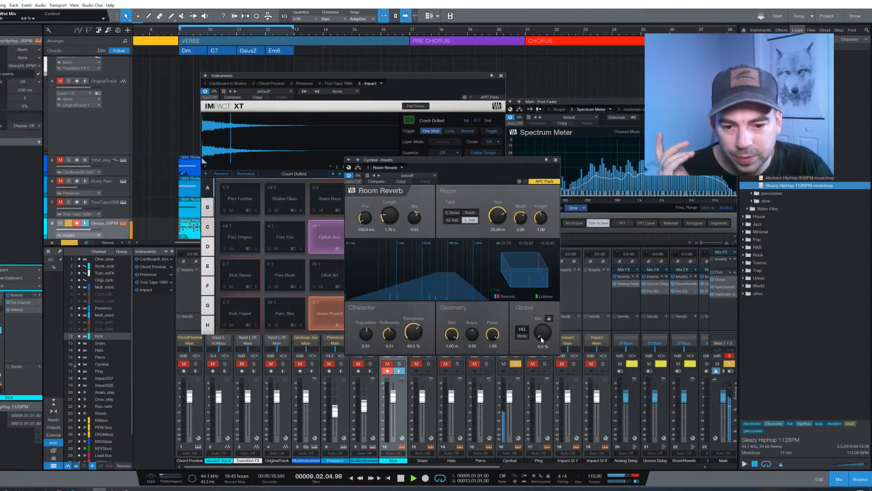
drag(540, 337, 565, 322)
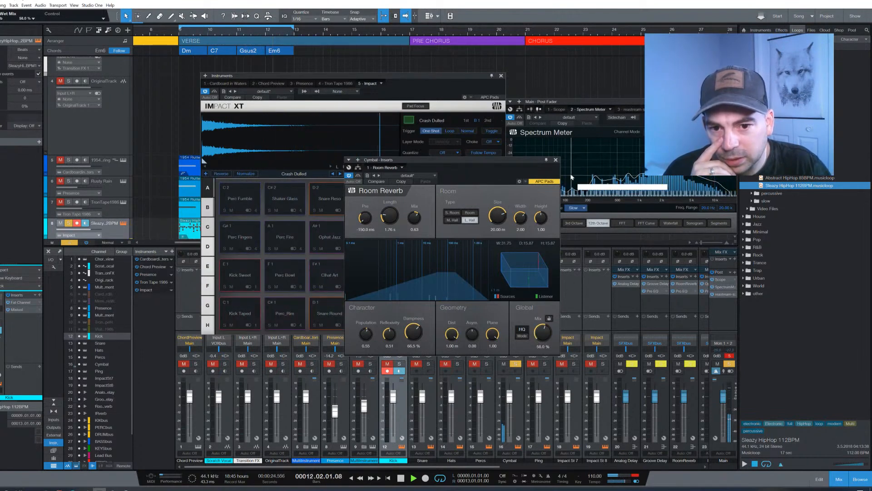
click(555, 160)
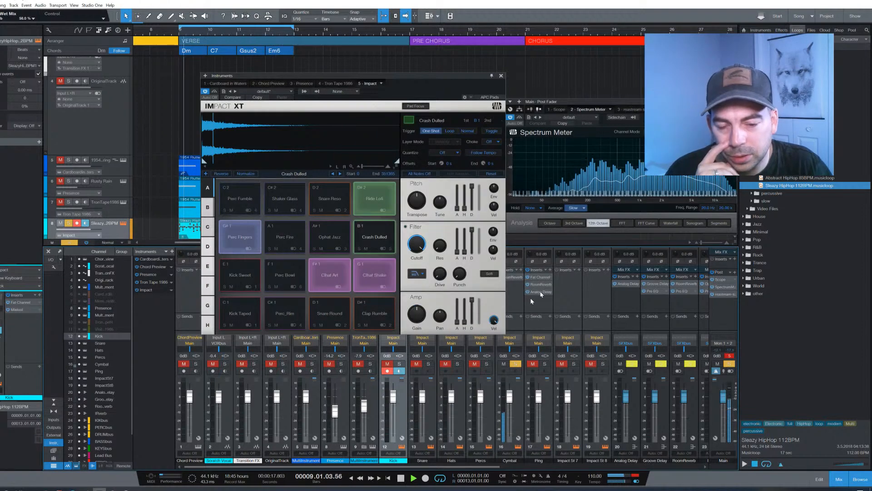
Find the PreSonus Expander among the effects and insert it on the Cymbal channel ahead of the Room Reverb.
click(782, 30)
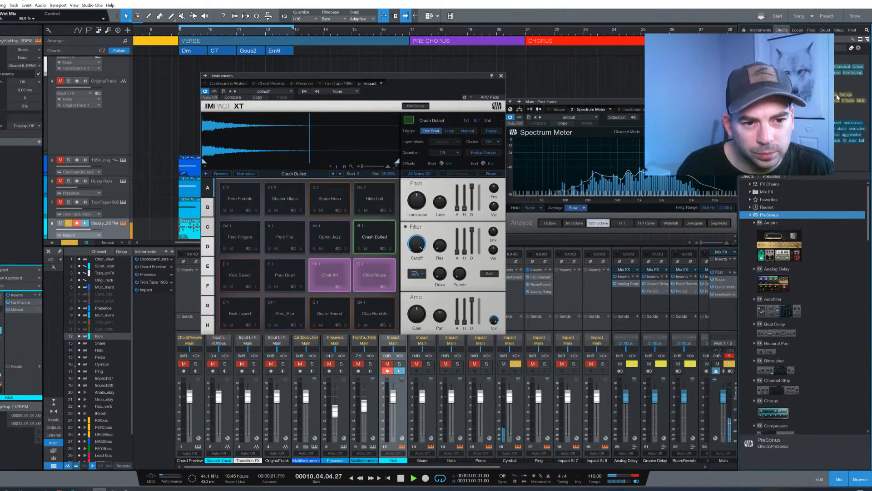
click(769, 215)
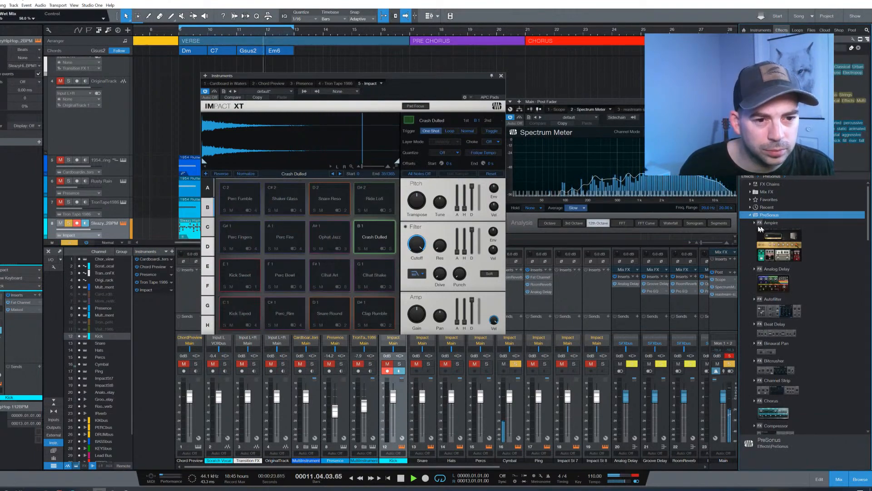
scroll(813, 308, down, 5)
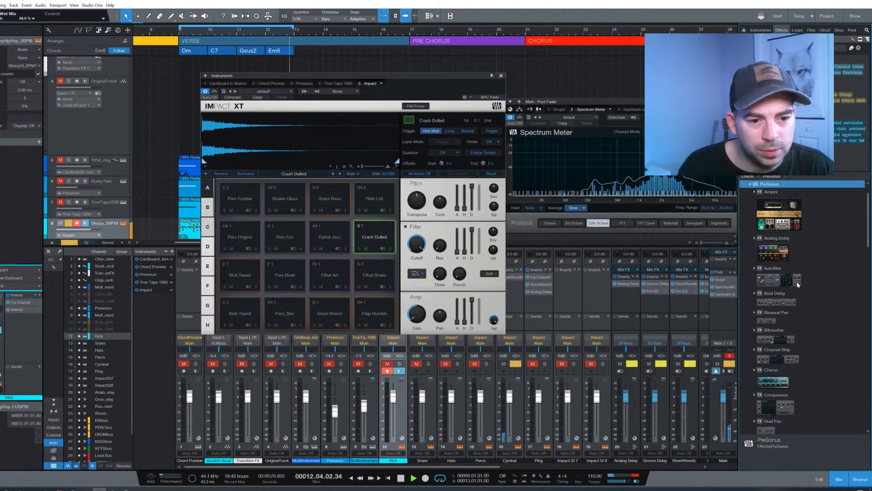
scroll(816, 315, down, 7)
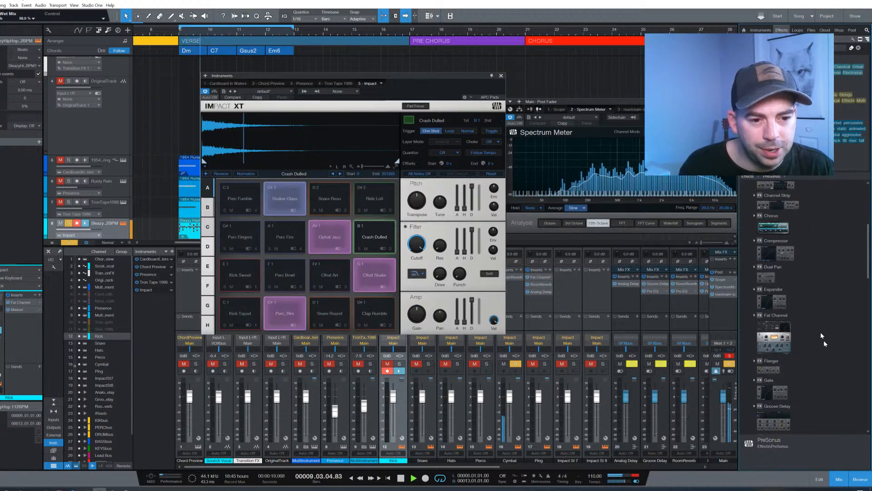
scroll(823, 358, down, 9)
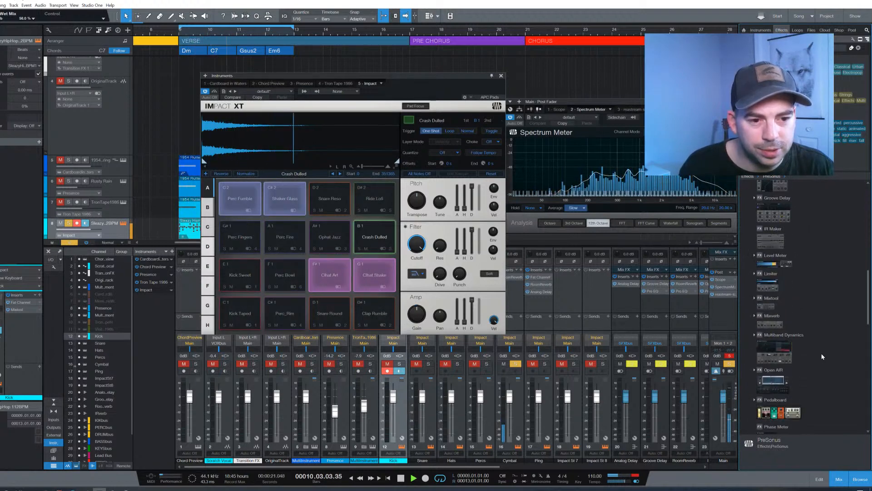
scroll(821, 360, down, 9)
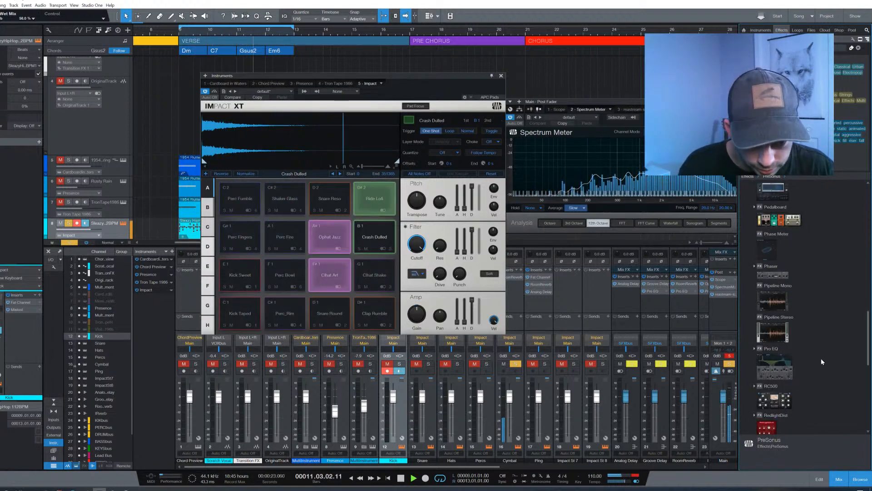
scroll(822, 361, down, 6)
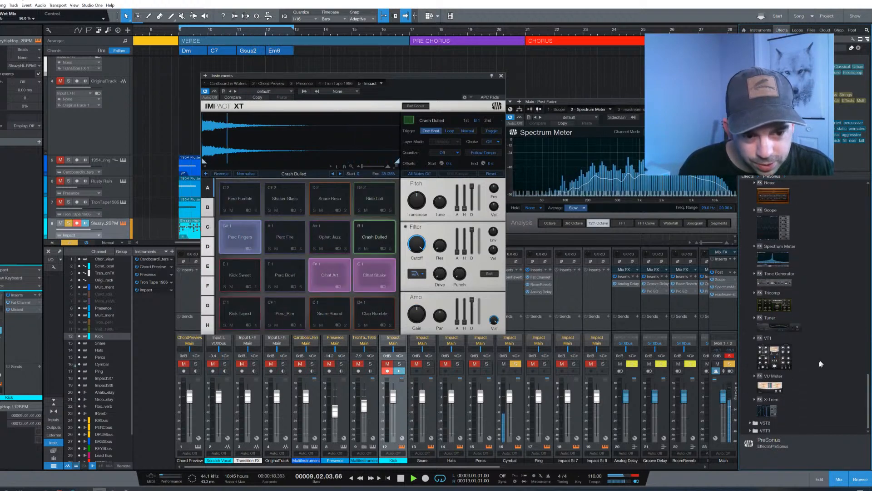
scroll(843, 393, up, 1)
drag(868, 378, 867, 252)
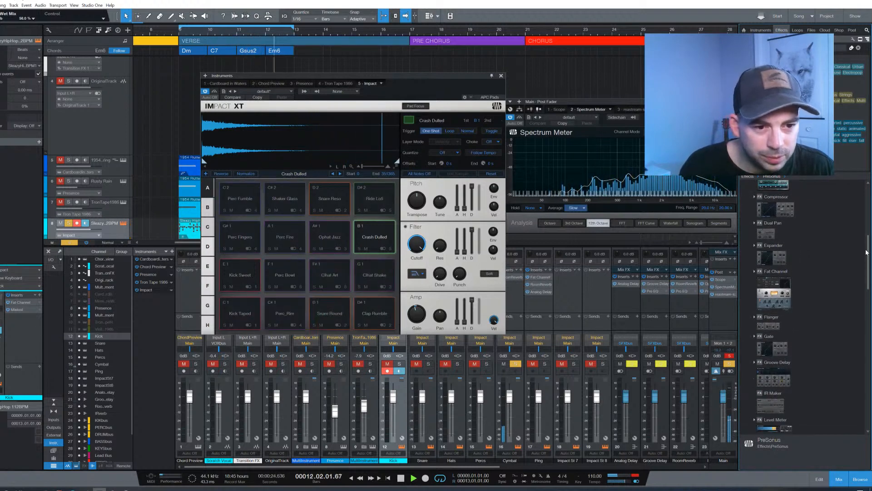
click(781, 260)
drag(781, 260, 517, 276)
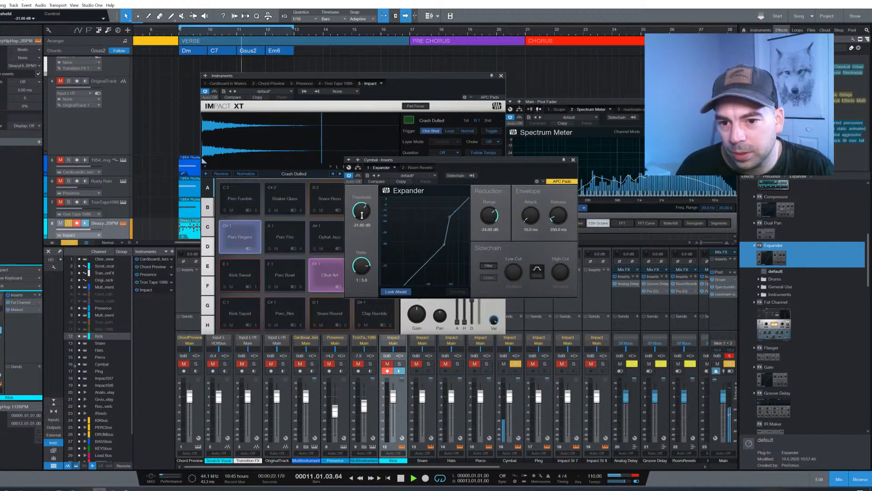
Set the Cymbal Expander's threshold to about -10.2 dB, close the plug-in windows and remove the Cymbal solo.
drag(362, 215, 368, 210)
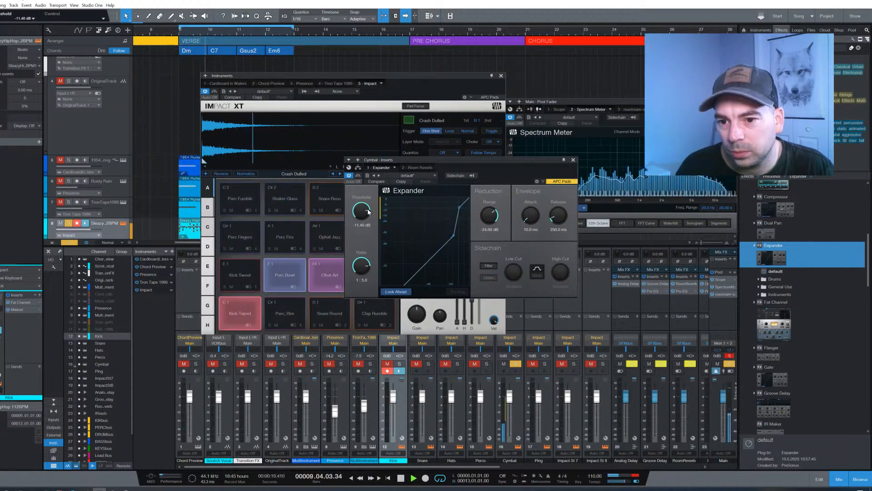
drag(368, 209, 368, 208)
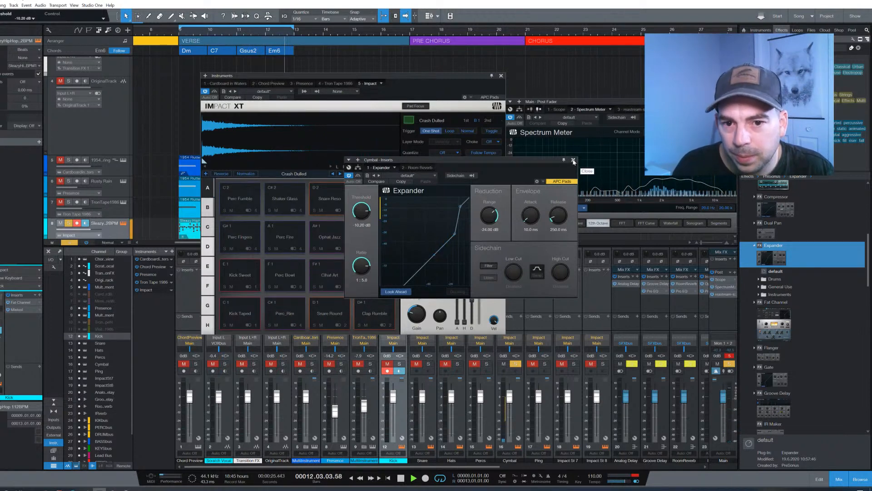
click(573, 161)
click(501, 77)
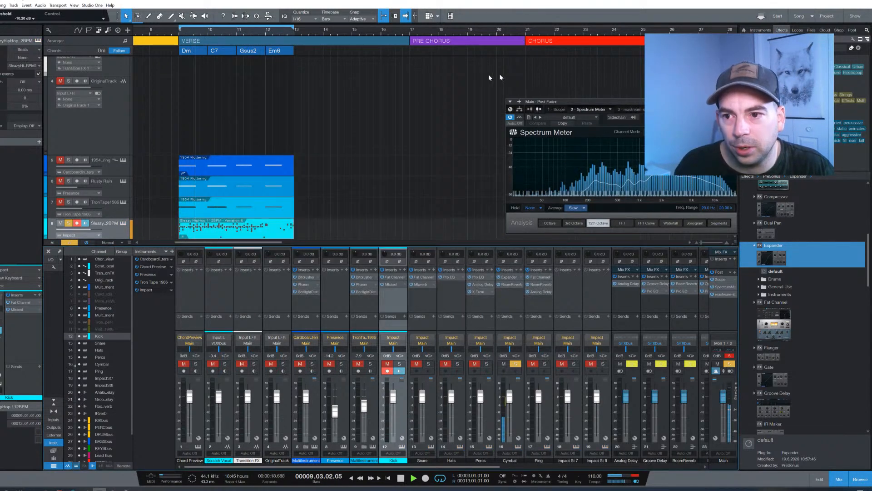
click(516, 364)
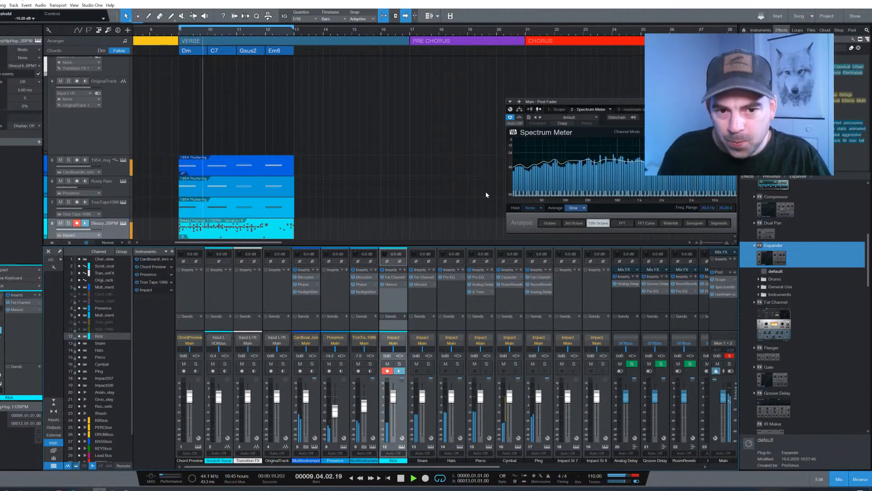
Find the Mojito synth among the PreSonus instruments and add it as a new track below the drum loop.
scroll(250, 161, down, 1)
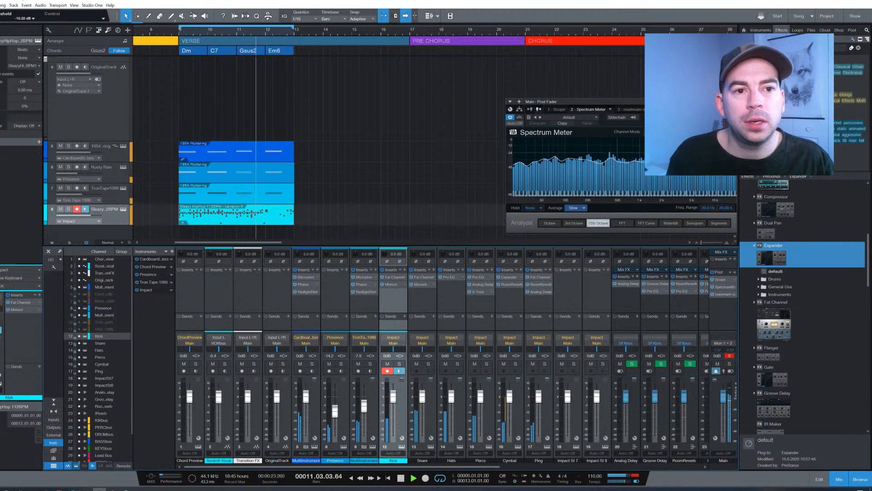
click(761, 30)
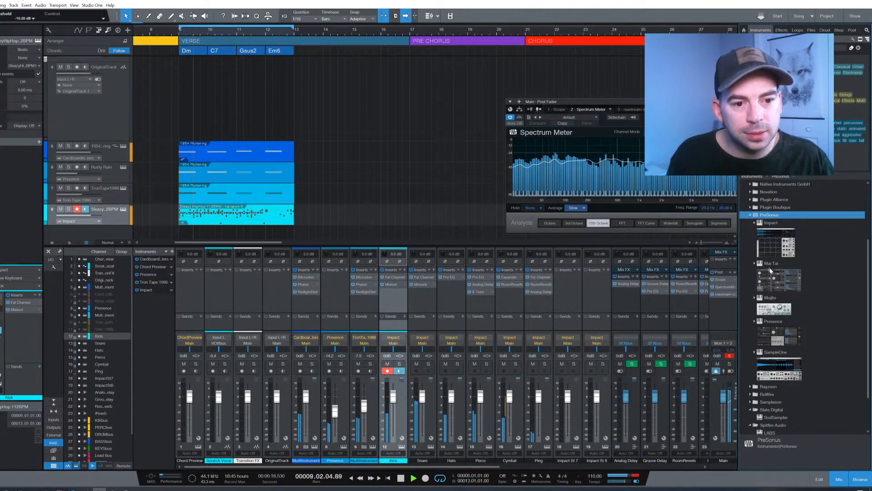
scroll(770, 269, down, 3)
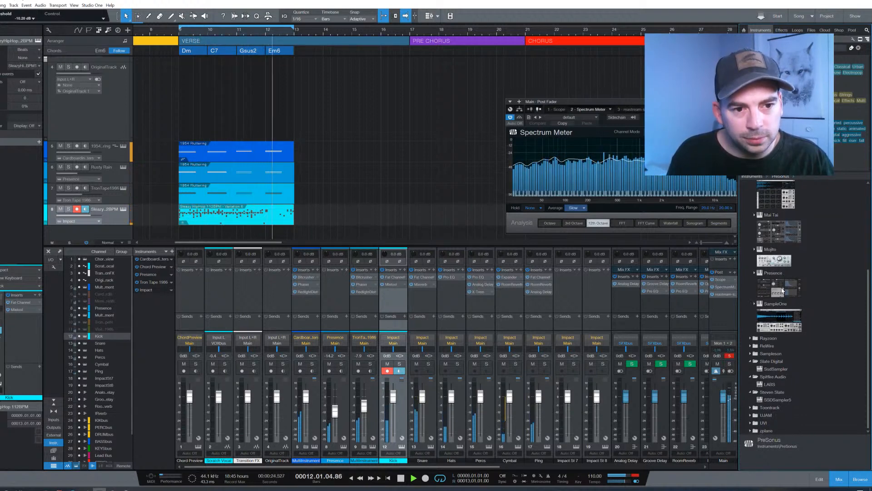
scroll(782, 290, up, 1)
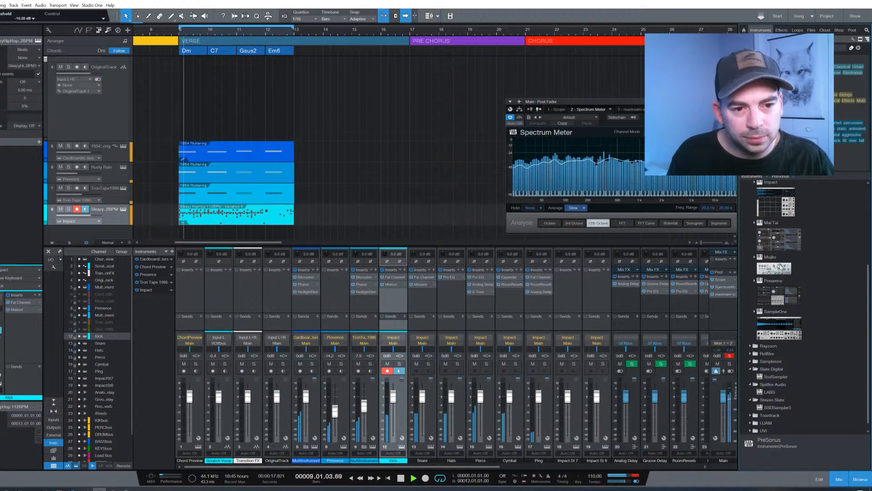
drag(779, 267, 171, 238)
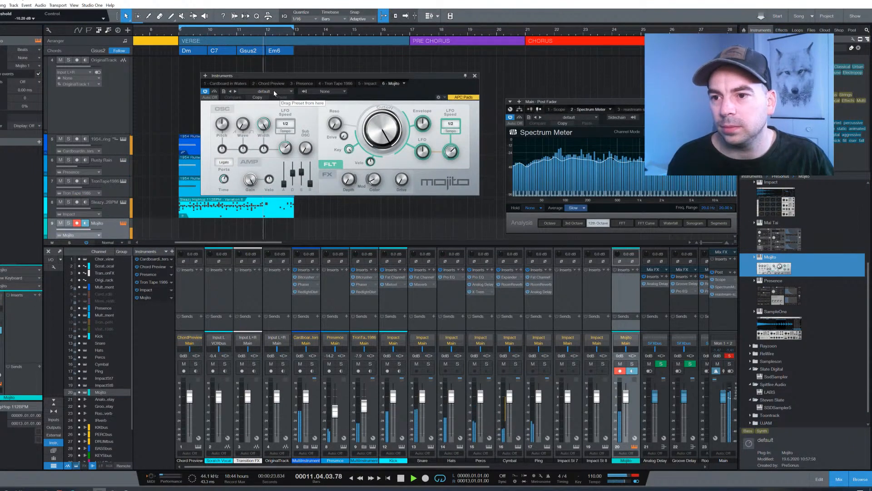
Browse Mojito's bass presets and load Moogy Bass.
click(274, 92)
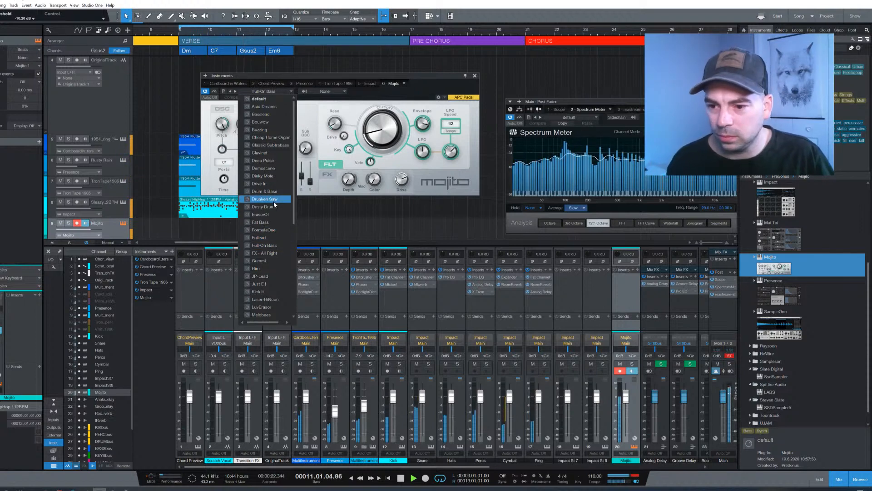
scroll(275, 213, down, 3)
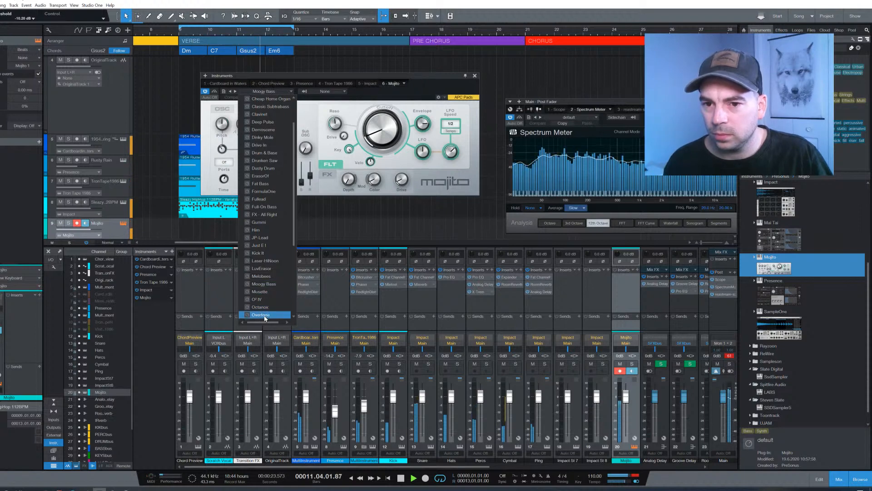
scroll(265, 318, down, 3)
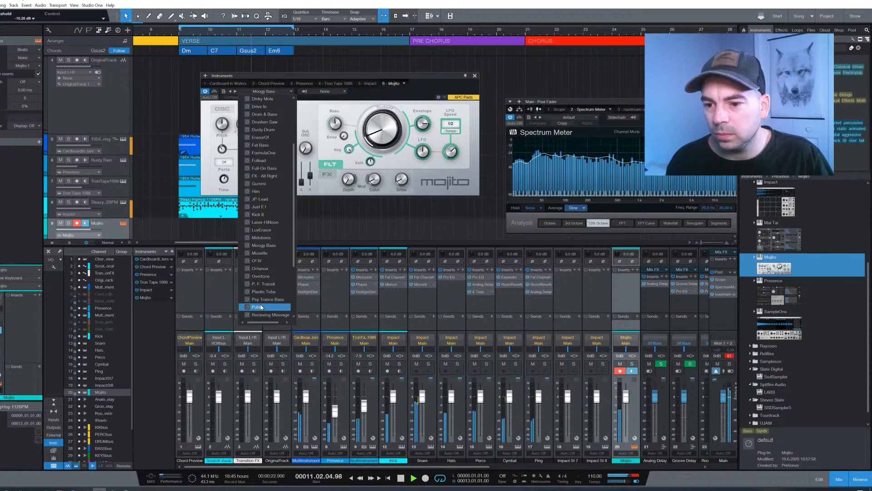
click(439, 176)
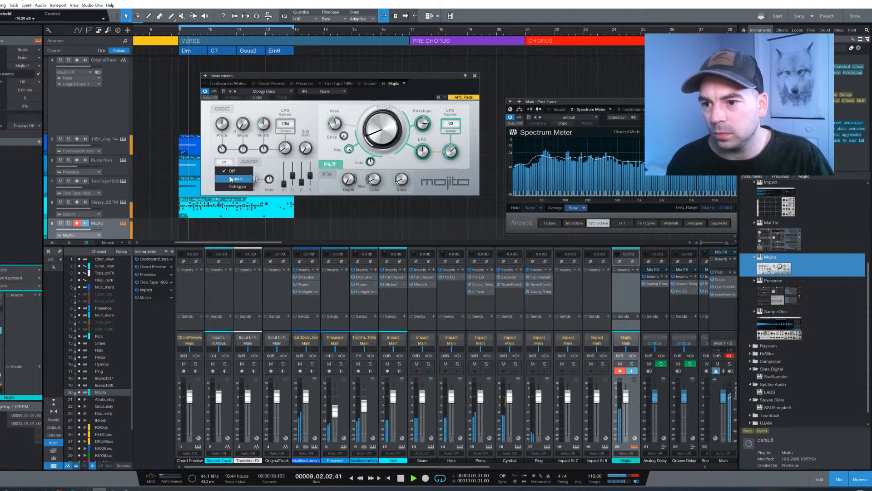
Set Mojito's portamento to Legato and its amp envelope to about 547 ms decay, -10.4 dB sustain and 220 ms release.
click(231, 179)
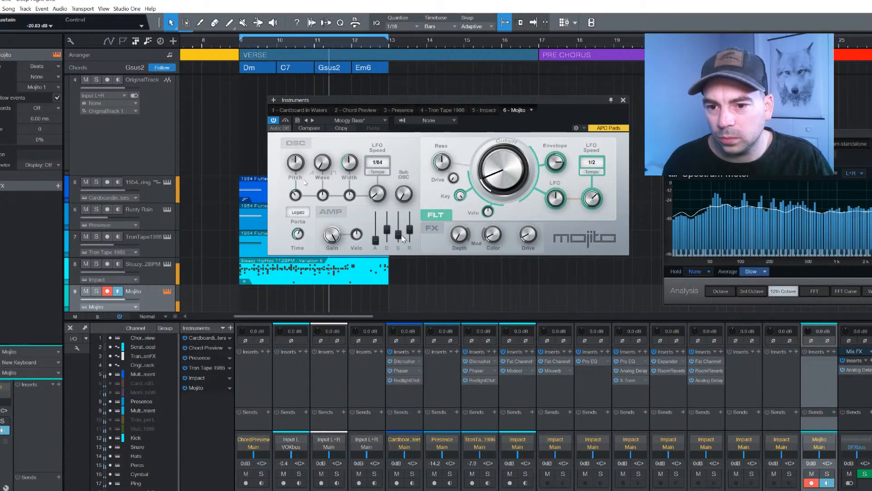
mouse_move(410, 229)
mouse_down()
mouse_move(419, 221)
mouse_move(389, 227)
mouse_move(398, 236)
mouse_move(409, 223)
mouse_move(408, 240)
mouse_up()
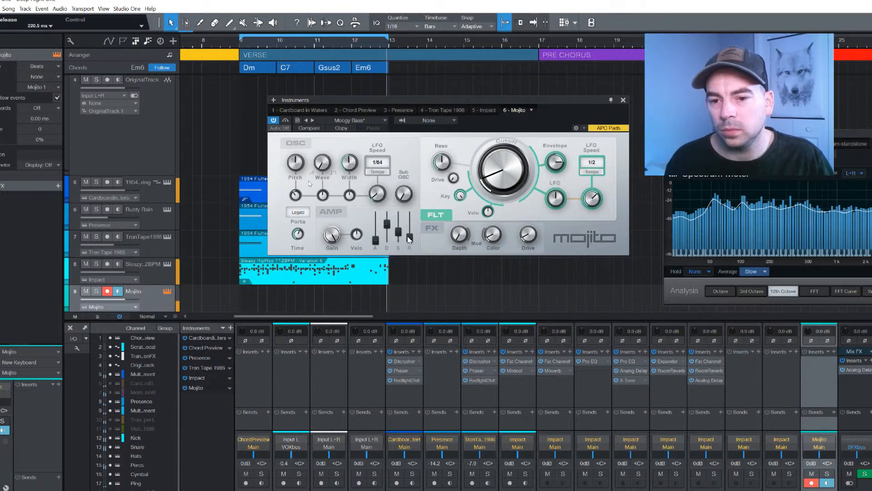
drag(399, 235, 390, 222)
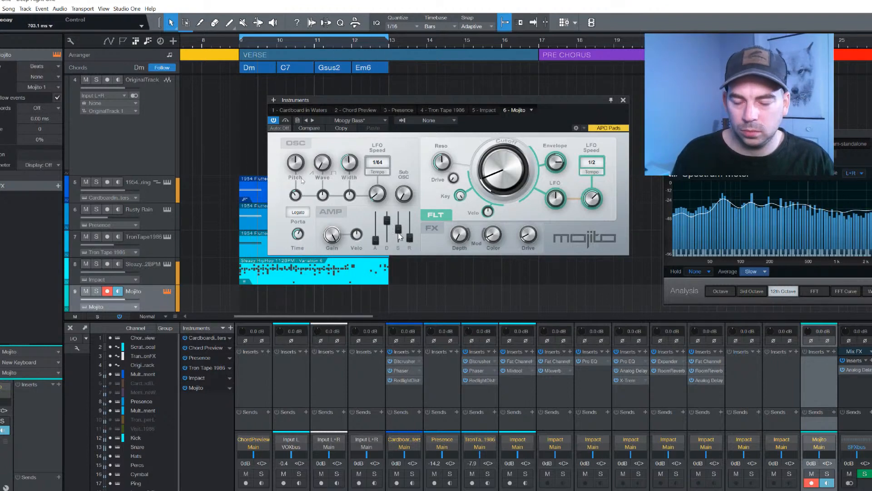
drag(387, 222, 388, 226)
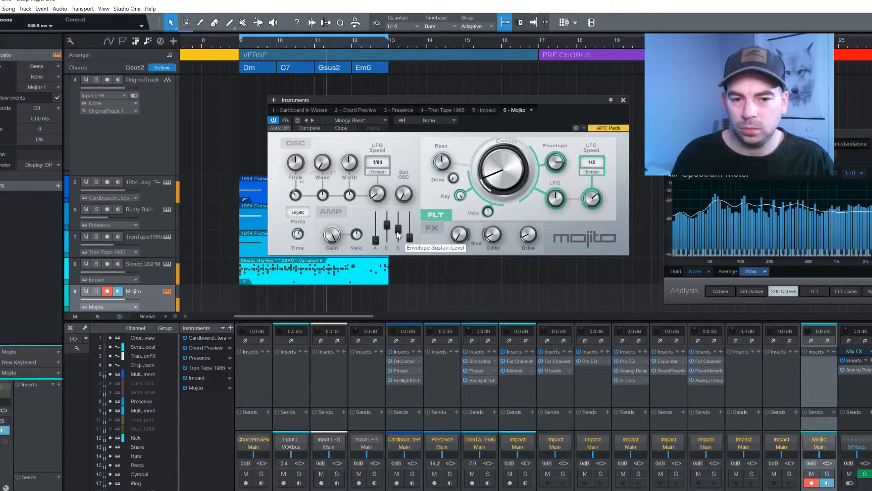
drag(398, 234, 403, 224)
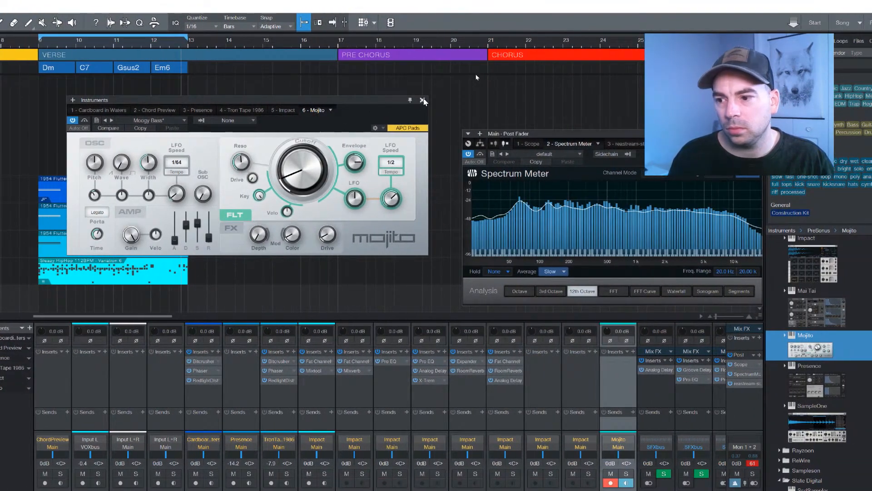
click(425, 100)
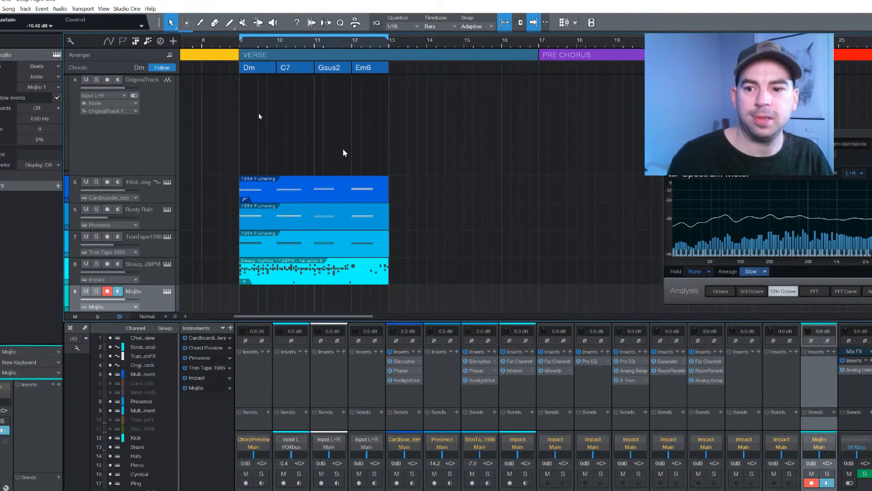
scroll(318, 156, down, 1)
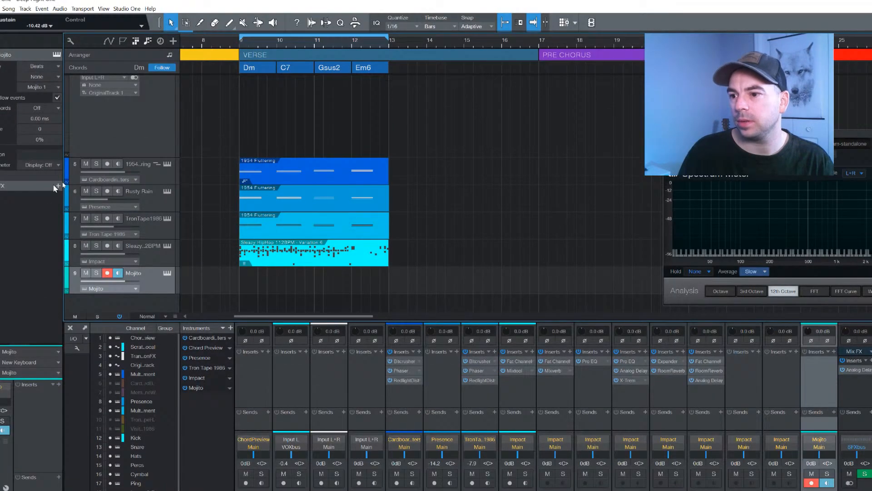
Set the Mojito track's chord following to Narrow and record a bass line over the verse from bar 9 to 13.
click(50, 109)
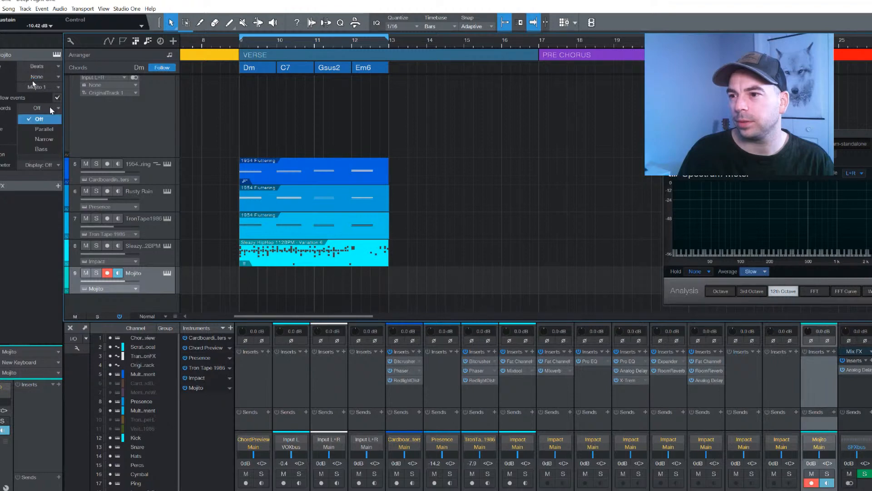
click(43, 139)
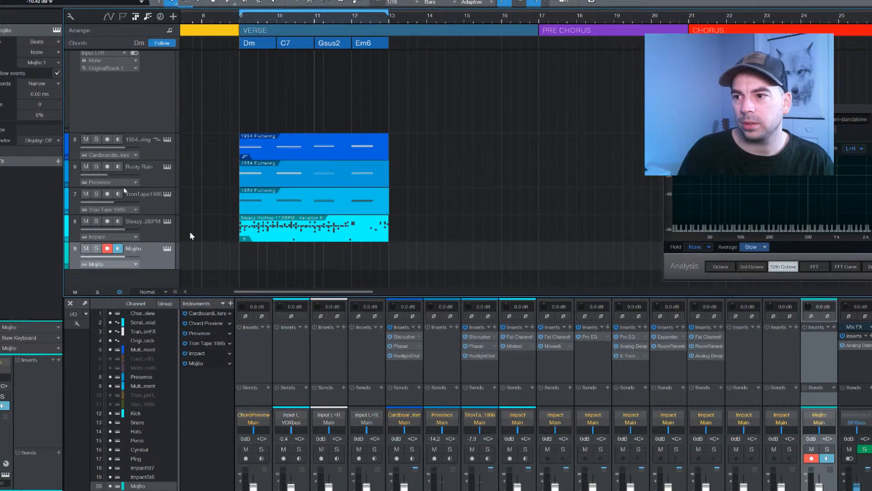
click(58, 85)
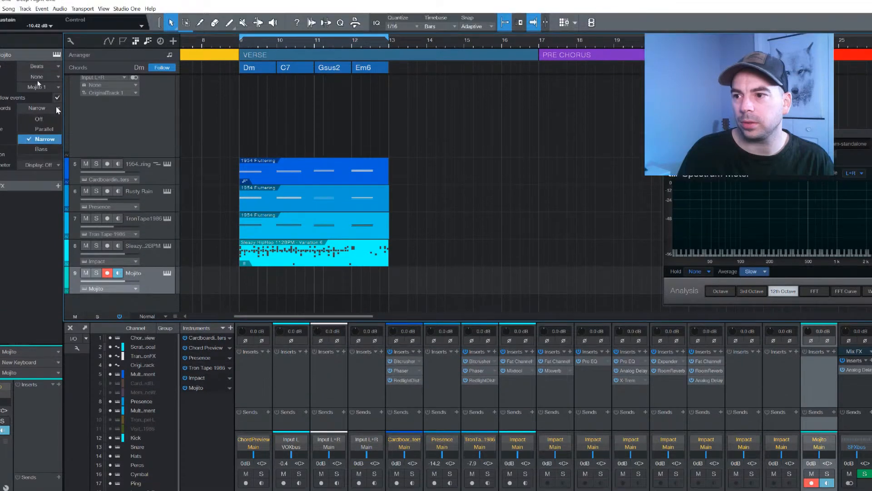
click(73, 117)
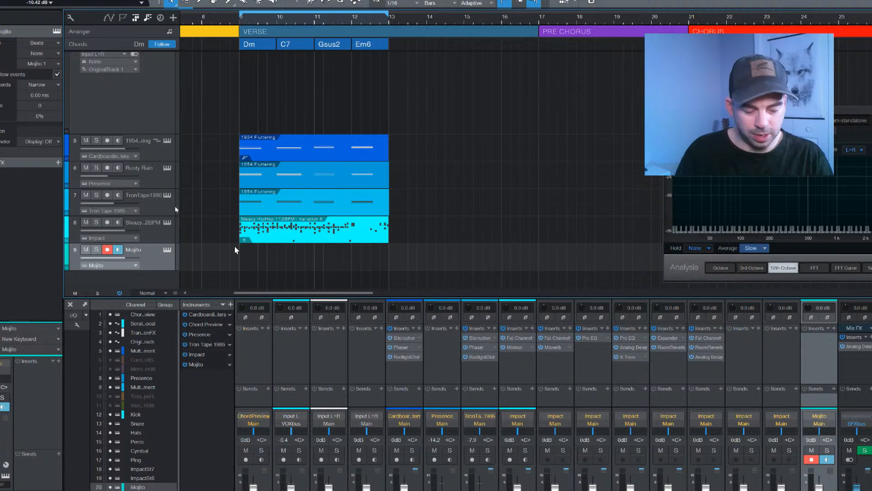
key(KP_Multiply)
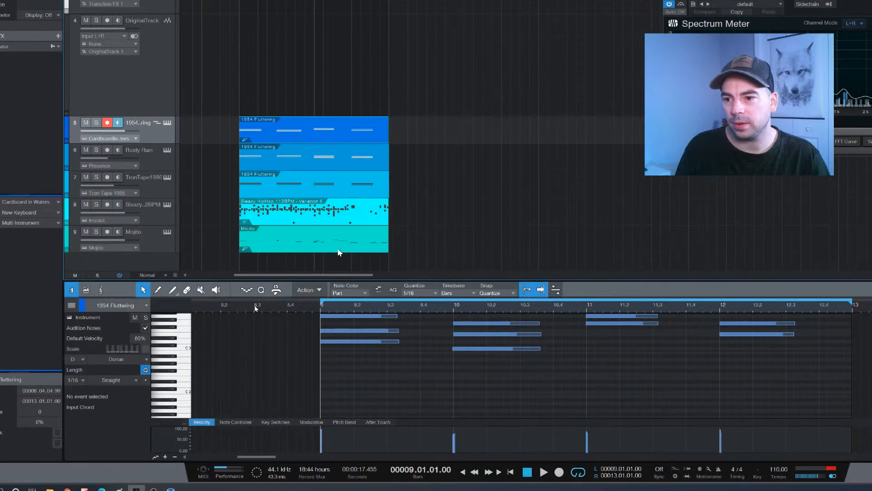
Open the recorded Mojito part for note editing, select all its notes and quantize them to 1/16.
click(339, 251)
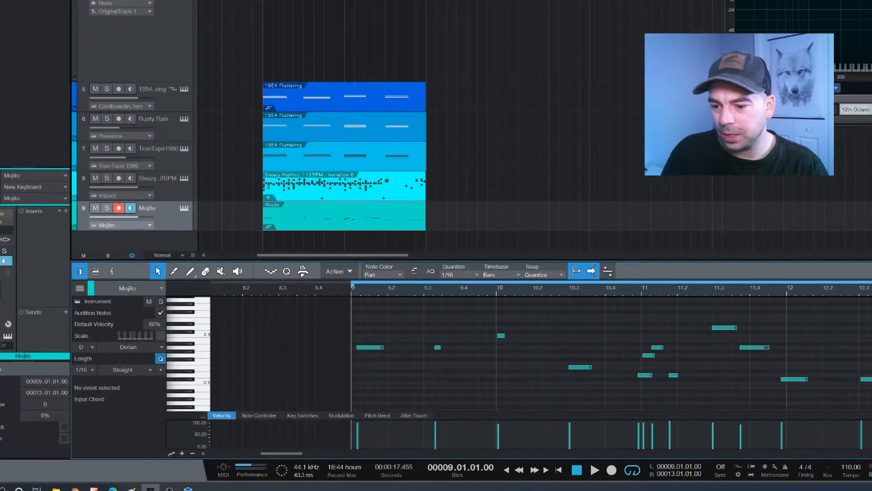
mouse_move(169, 489)
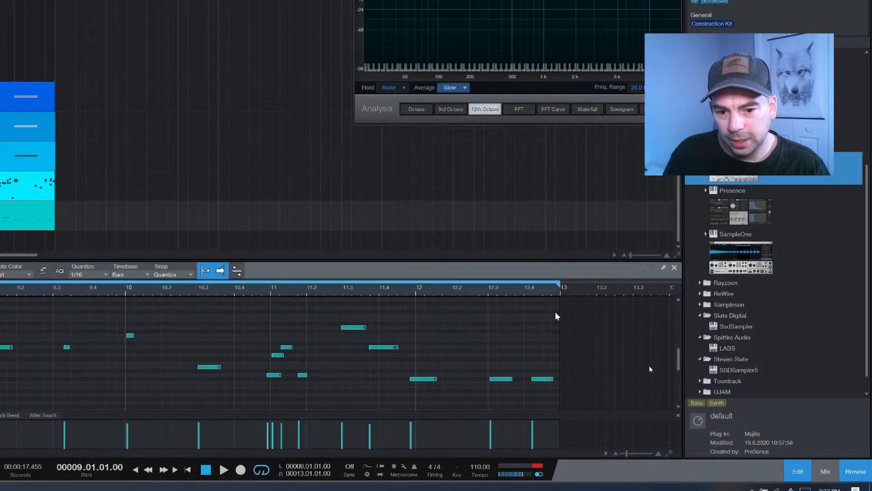
drag(555, 312, 372, 393)
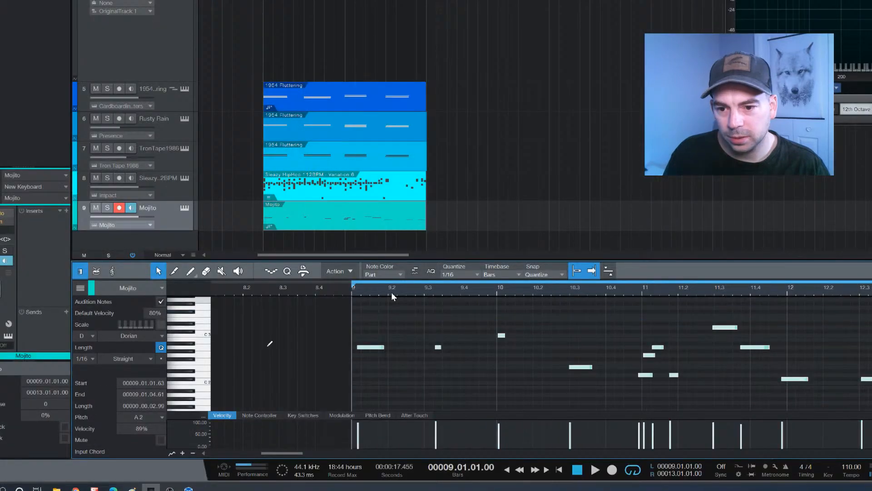
click(351, 271)
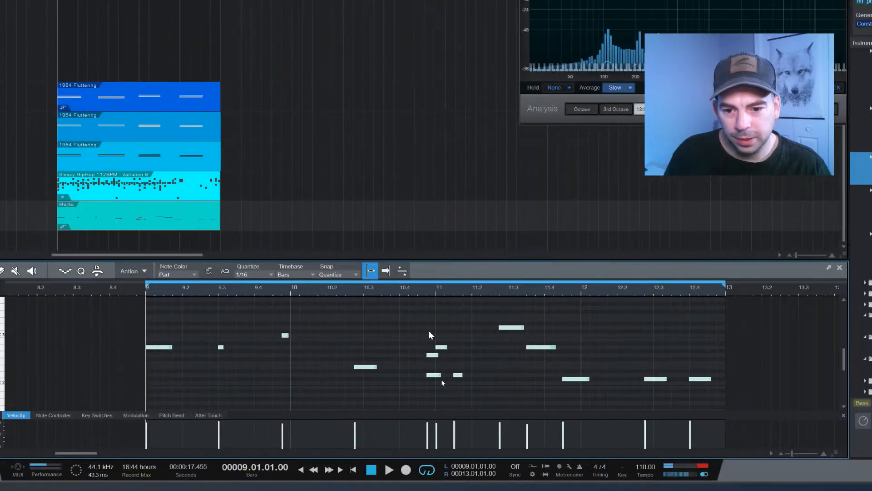
Tighten the bass around bars 11 and 12: move the D2 note an eighth earlier and trim the high note and the note before bar 12.
drag(429, 332, 428, 377)
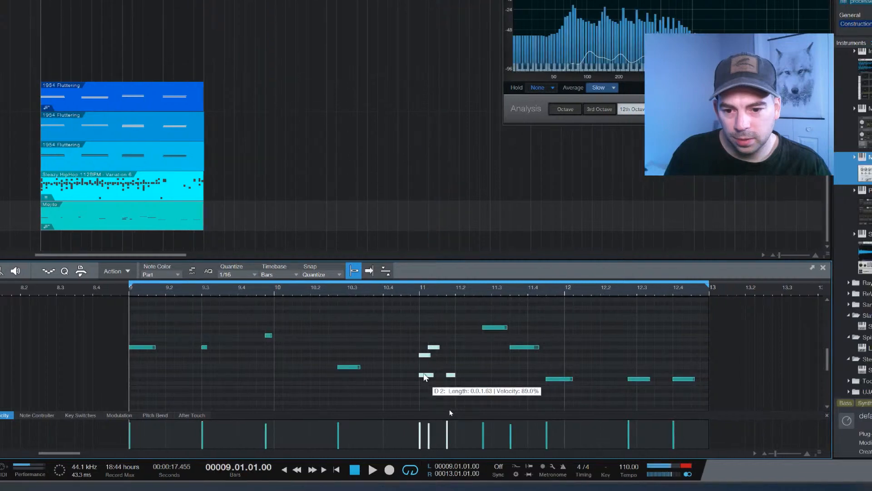
drag(426, 377, 406, 378)
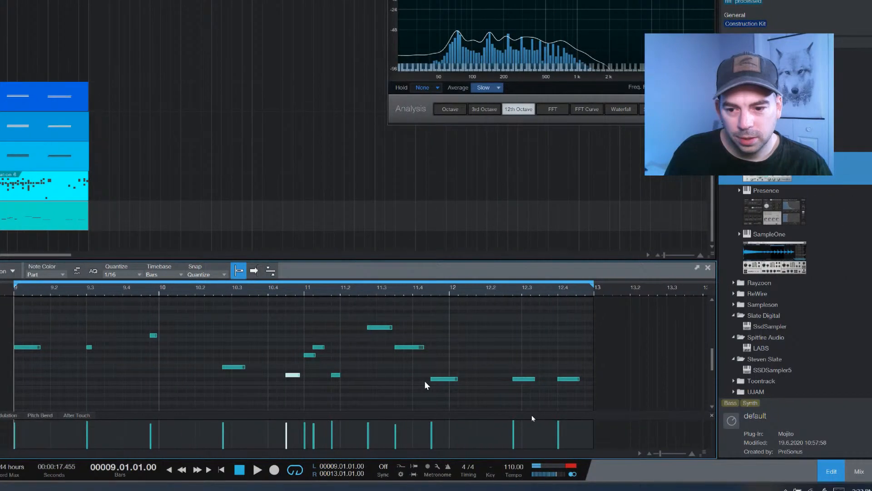
drag(425, 328, 434, 328)
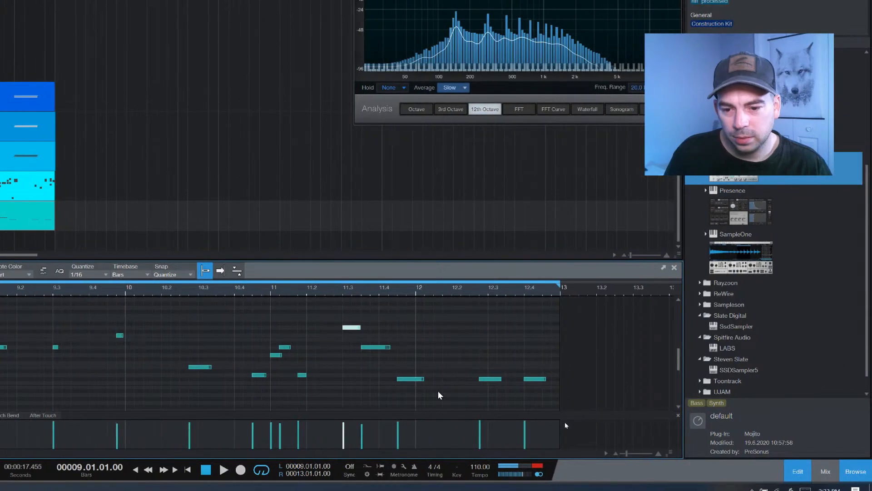
click(425, 379)
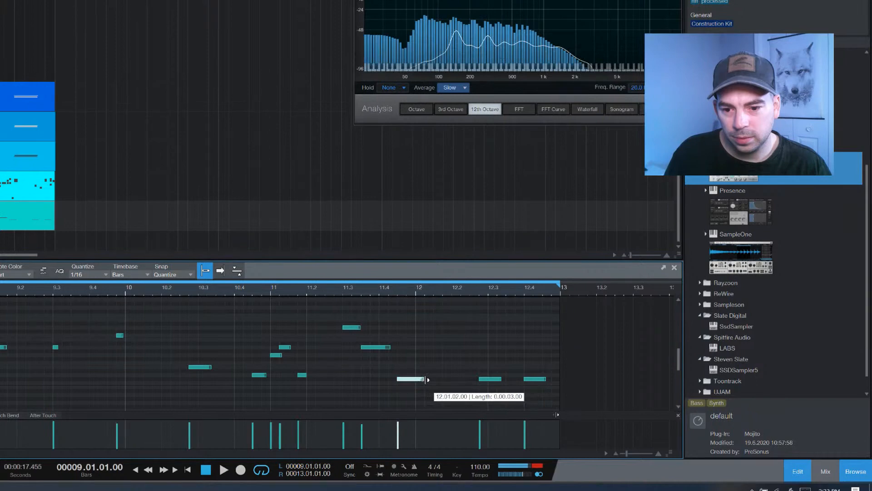
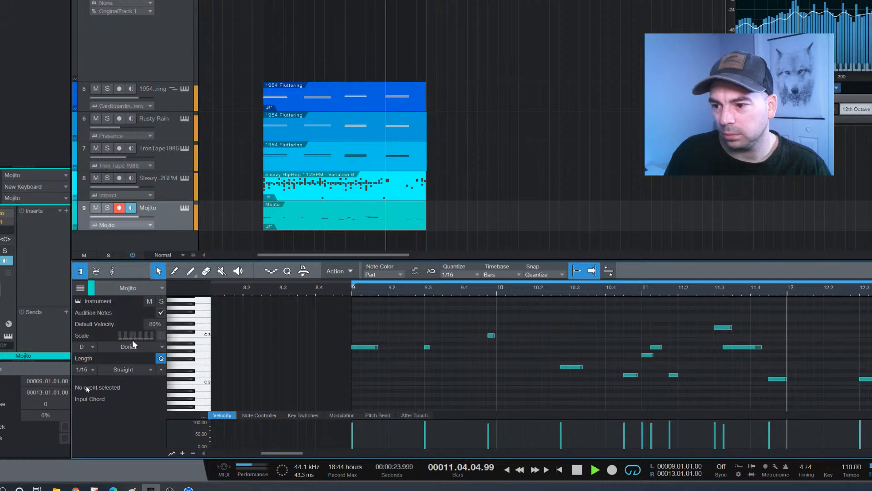
key(space)
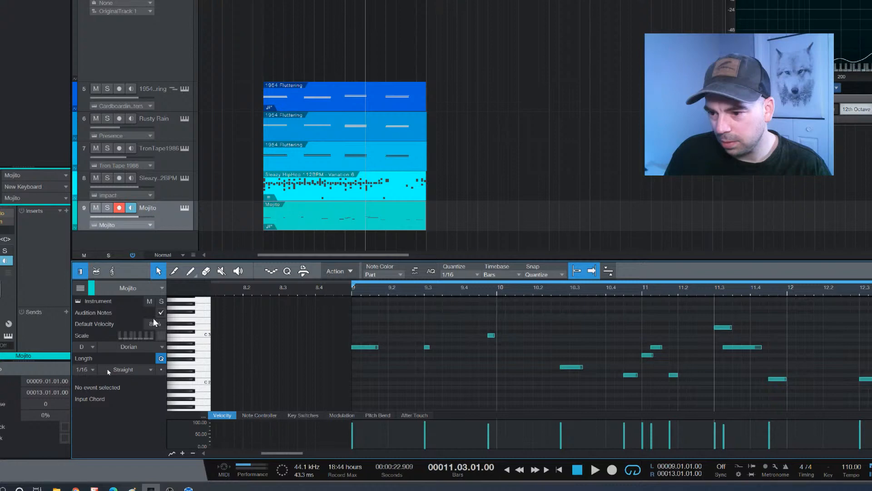
Select the last three bass notes of the Mojito part and open the note actions.
drag(562, 306, 315, 397)
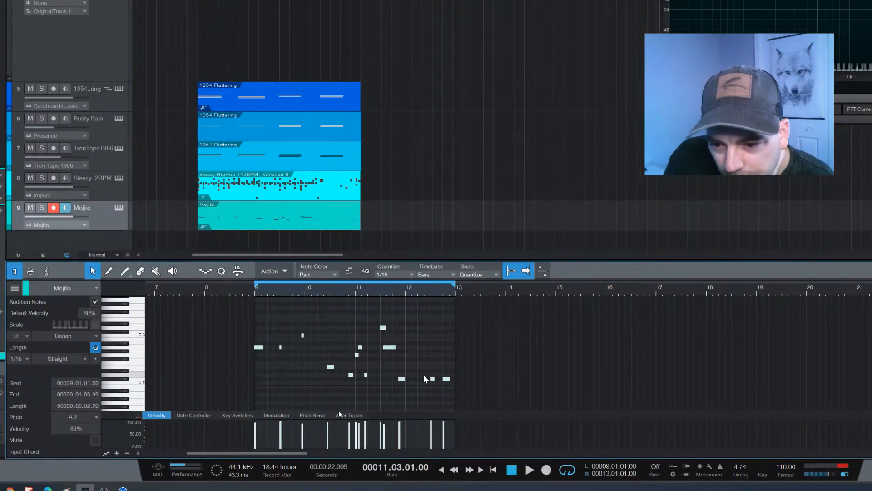
drag(483, 361, 419, 388)
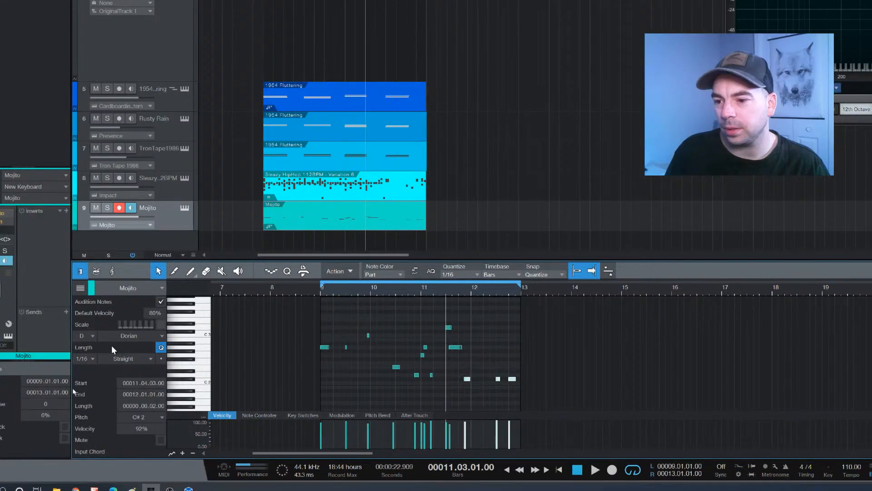
click(352, 271)
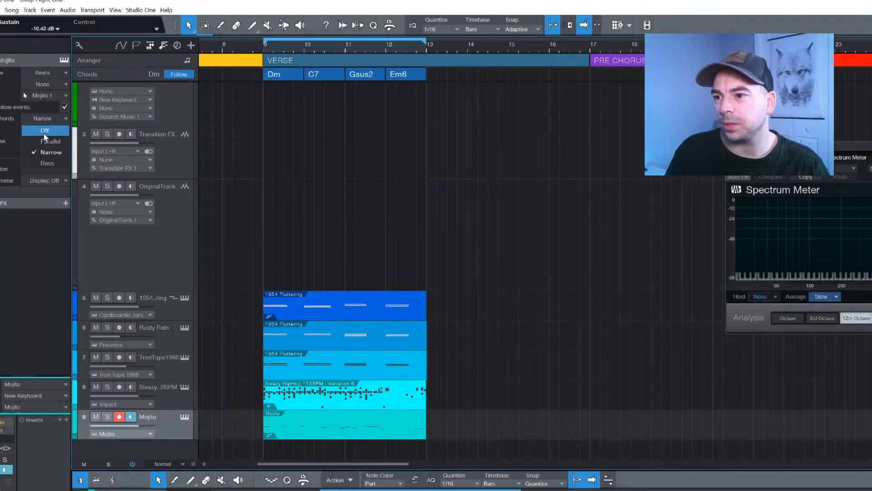
Audition the bass with the Mojito track's chord following off, and set chord following to Parallel.
click(44, 131)
key(space)
click(51, 120)
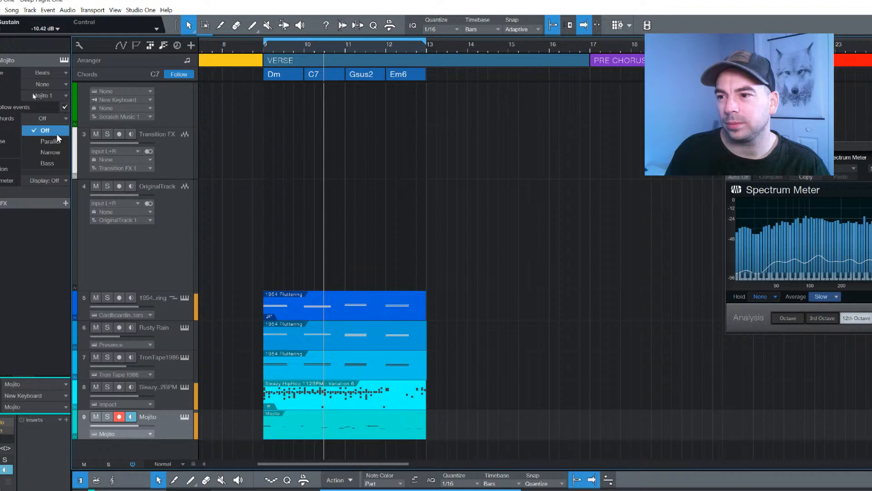
click(54, 140)
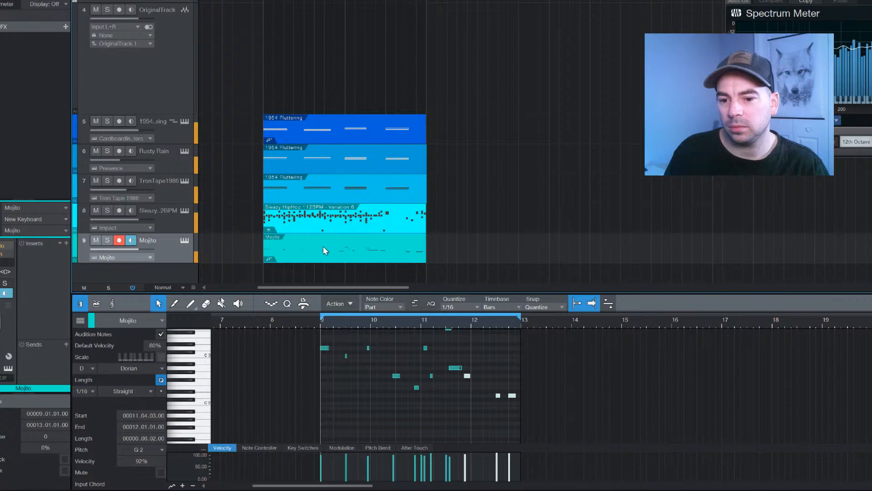
Transpose the first bass note down an octave to D2 and start the D3 note before bar 10 at 9.04.03.
right_click(324, 349)
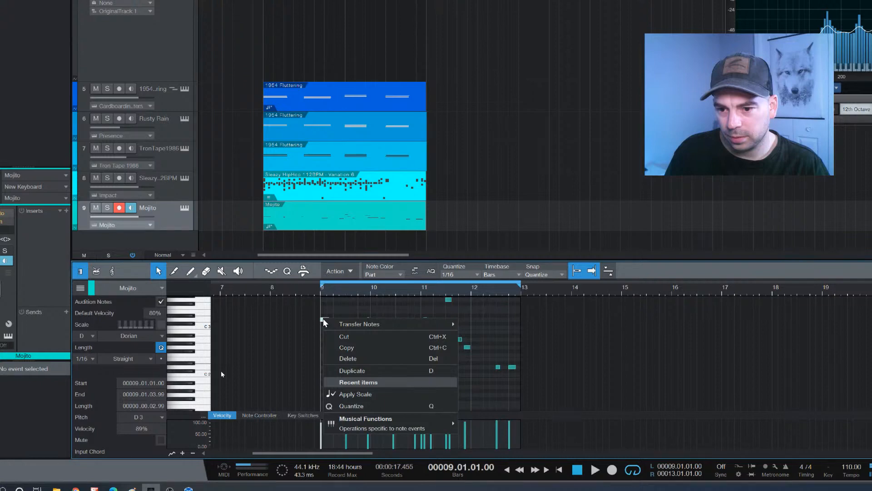
mouse_move(365, 420)
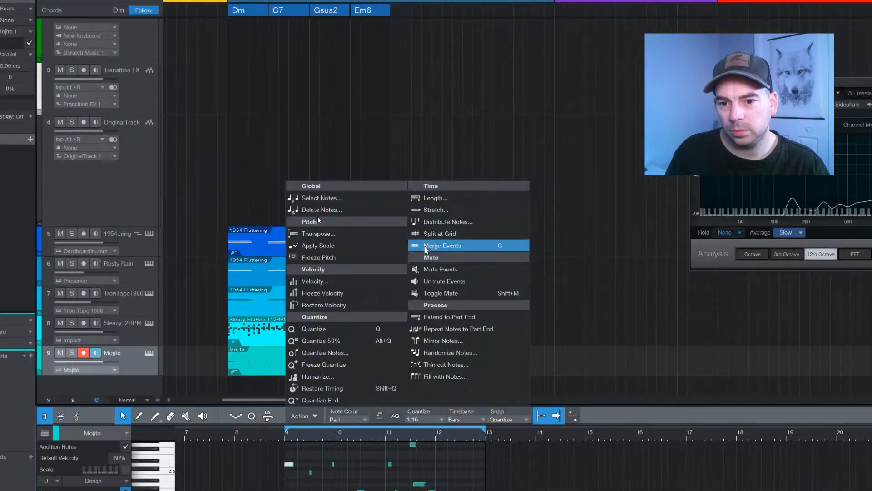
click(318, 233)
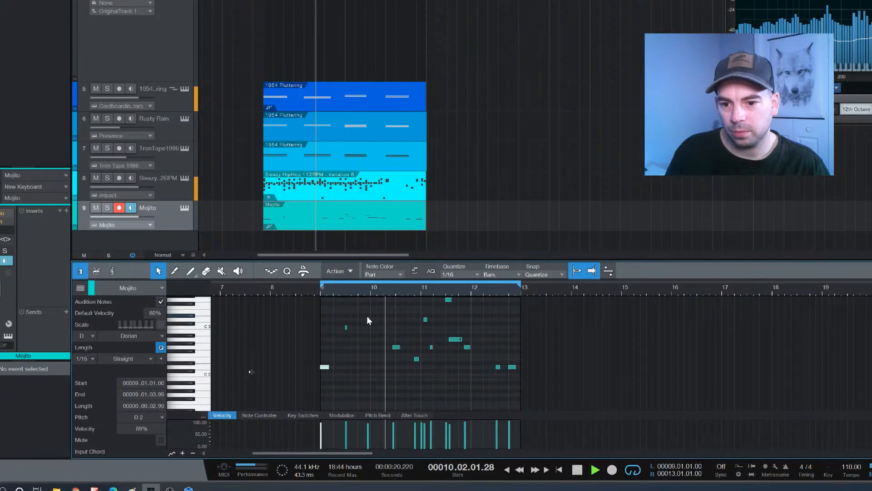
double_click(366, 319)
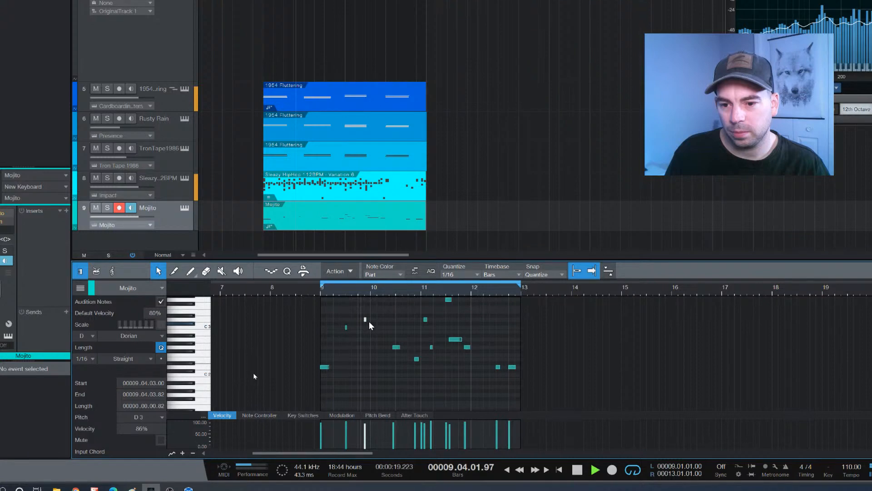
Examine the drum loop's event operations, the Audio Bend options and the Groove quantize settings.
click(309, 192)
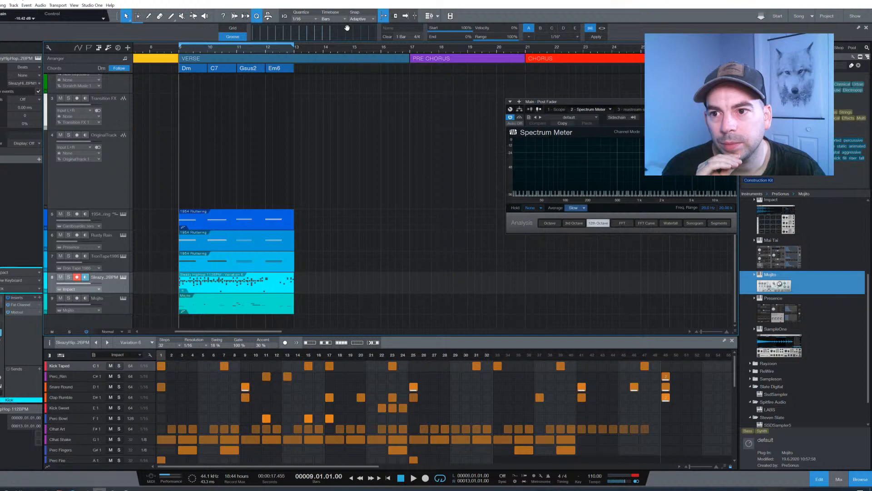
right_click(187, 288)
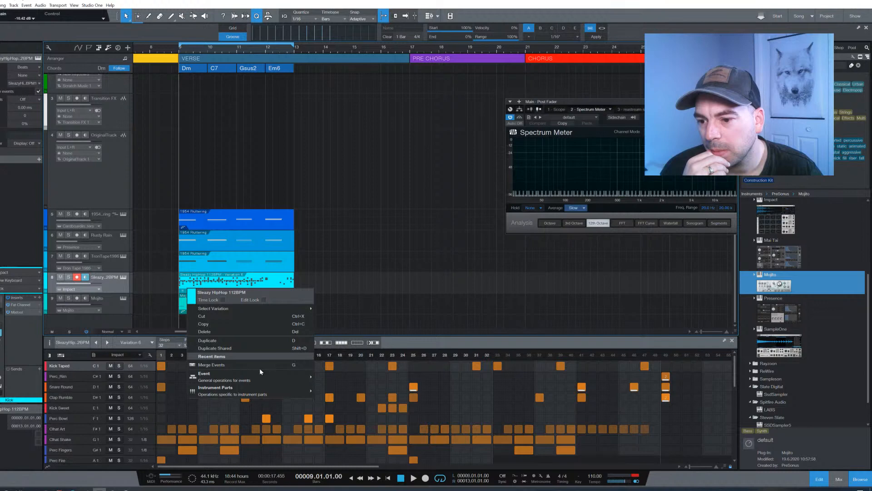
mouse_move(260, 376)
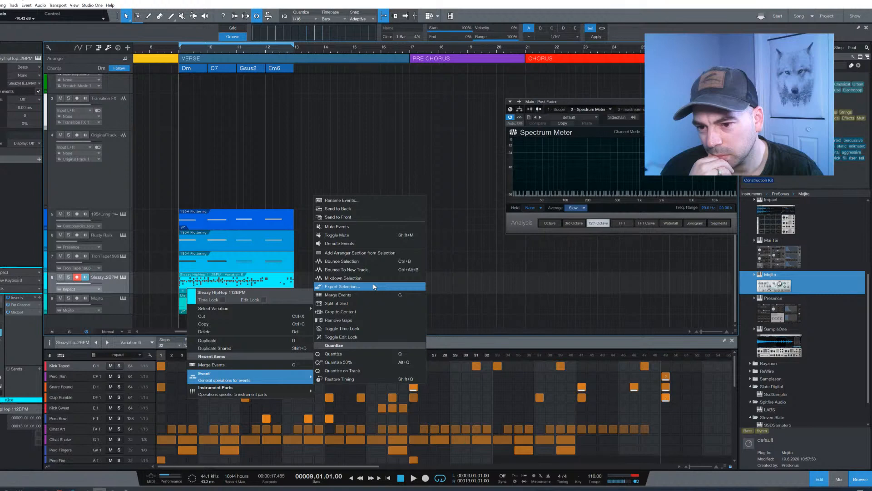
click(208, 49)
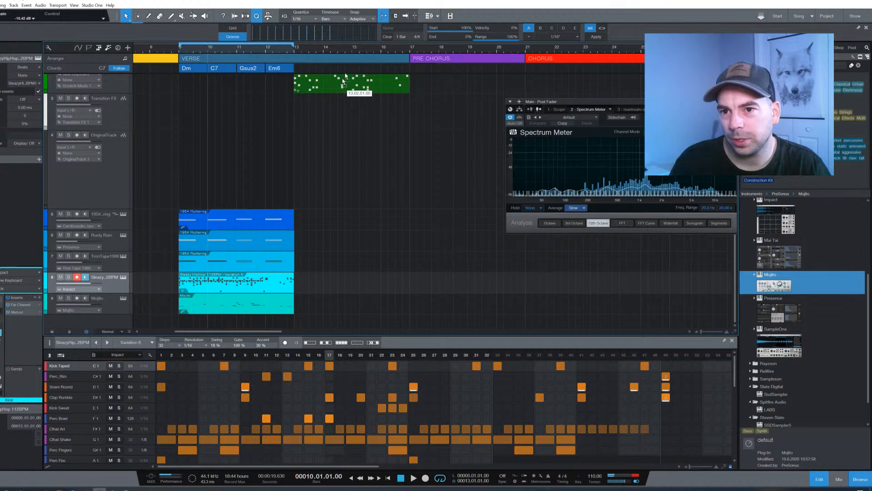
right_click(219, 289)
mouse_move(287, 374)
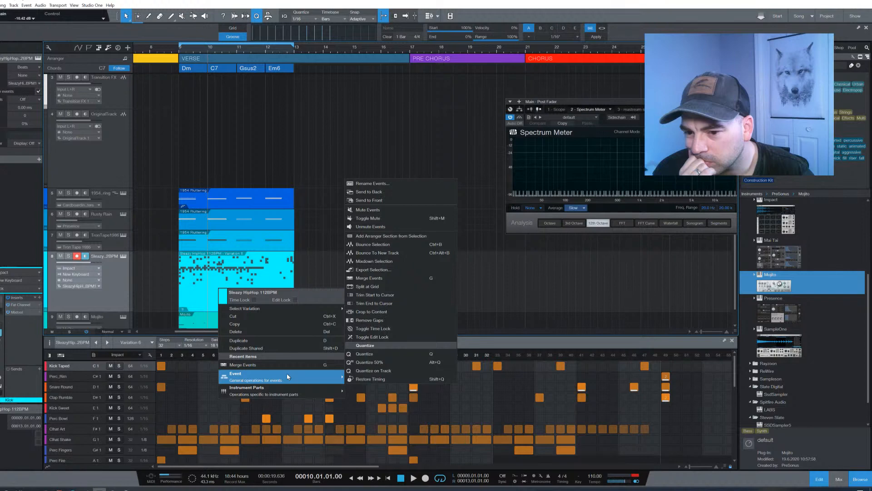
click(116, 262)
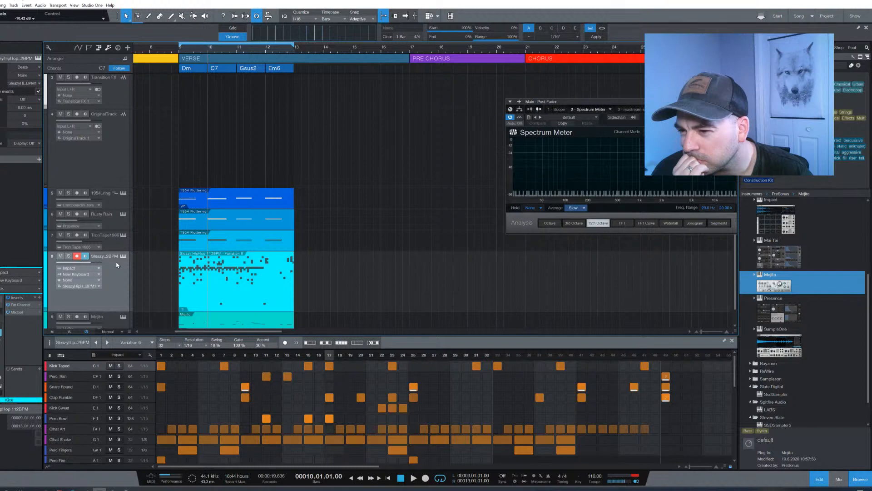
scroll(116, 260, down, 1)
click(235, 17)
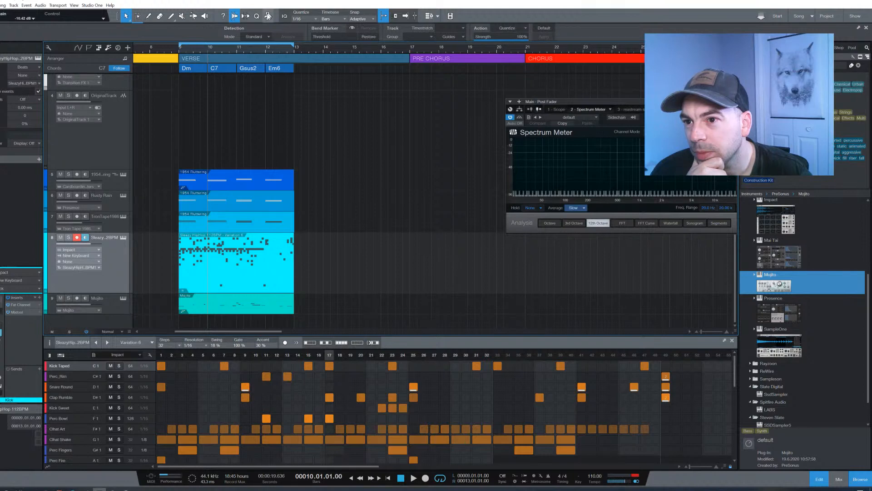
click(257, 17)
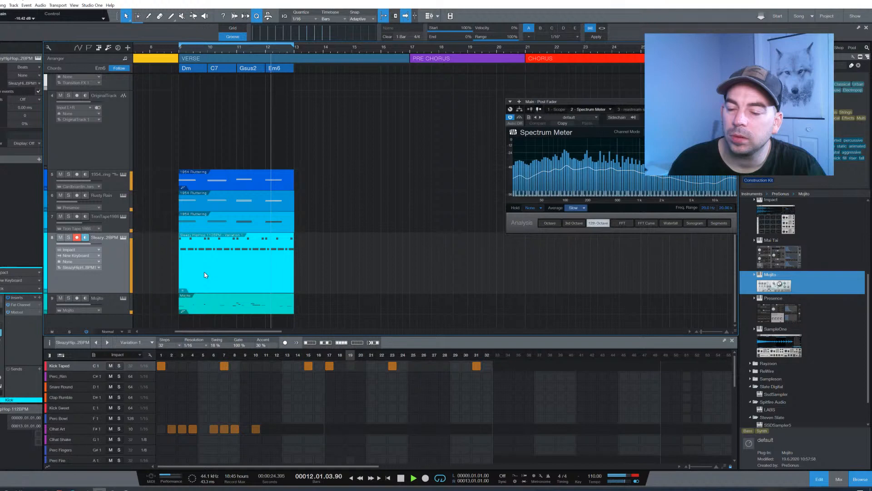
Stop playback and switch the Sleazy HipHop drum pattern on the Impact track to Variation 6.
key(space)
right_click(204, 275)
mouse_move(318, 293)
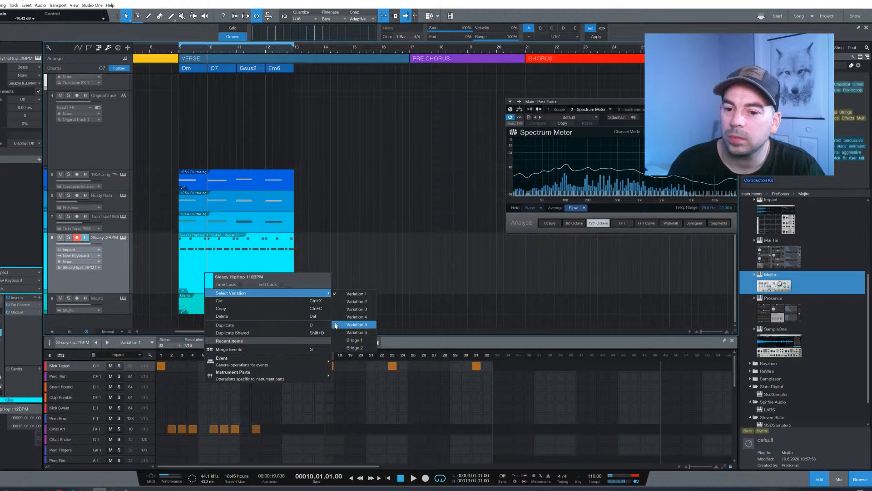
click(356, 331)
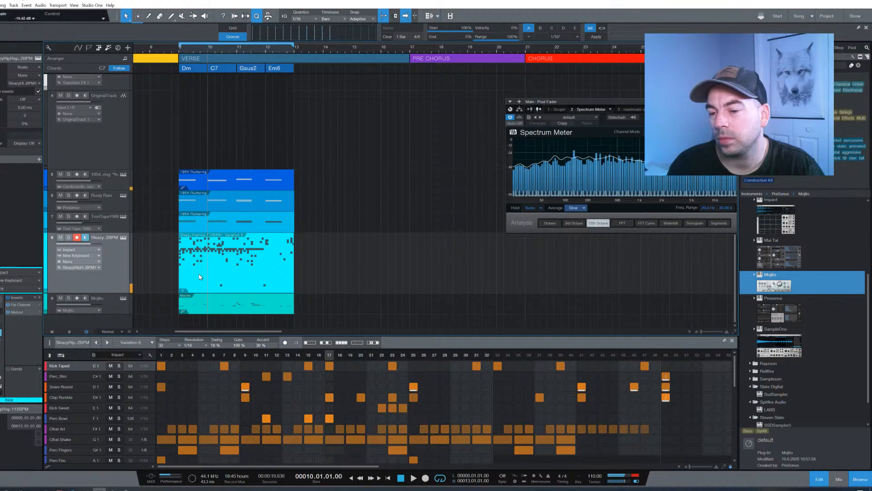
right_click(179, 267)
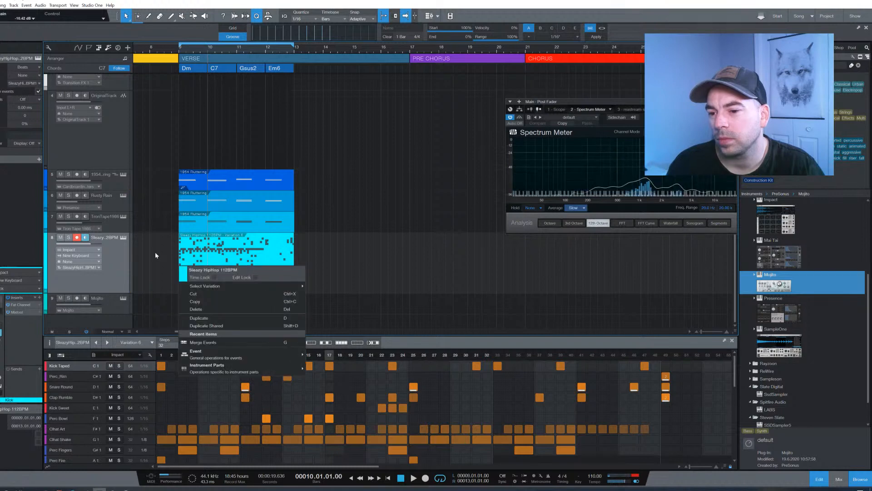
click(155, 253)
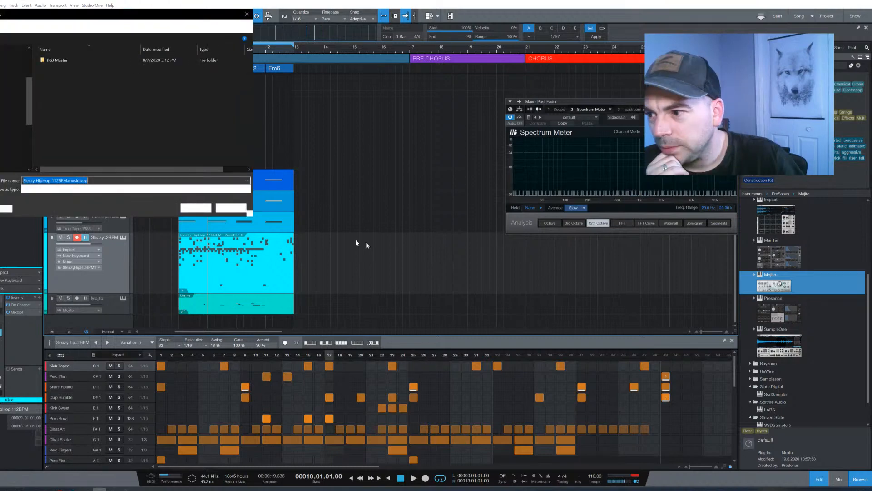
click(133, 189)
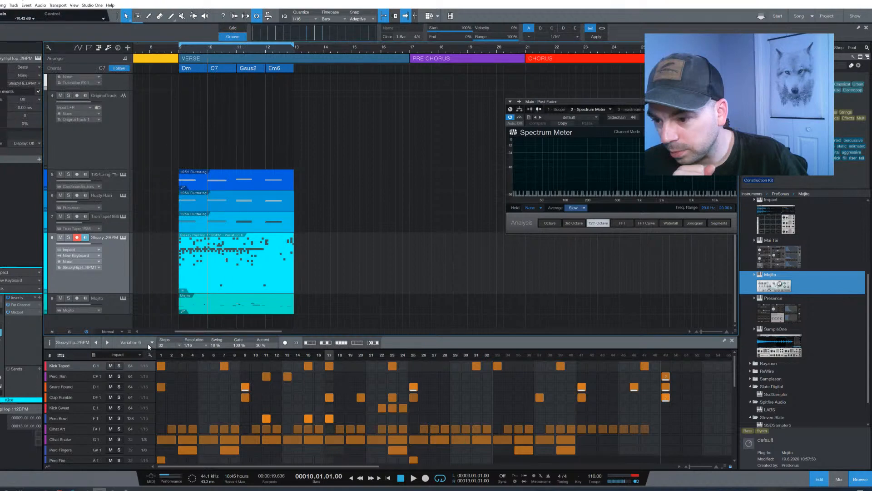
Convert the drum loop's Variation 6 pattern to an instrument part and add it as a groove quantize pattern.
click(27, 5)
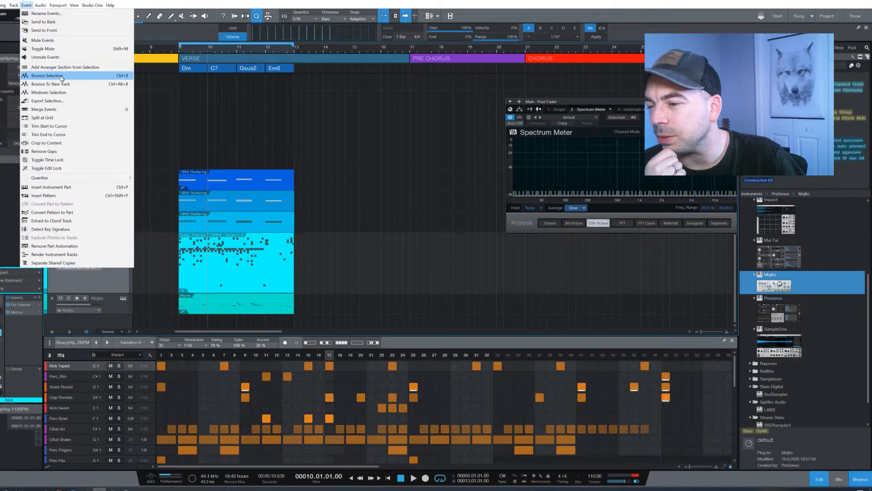
click(47, 76)
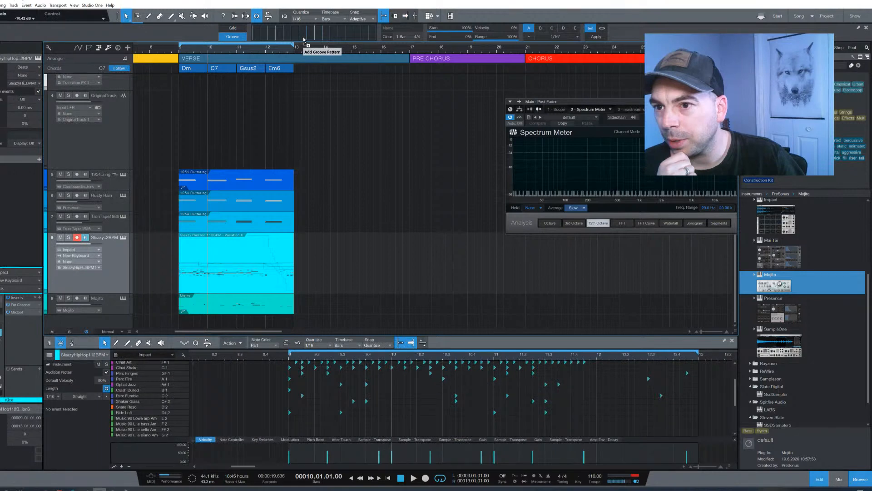
drag(304, 39, 304, 40)
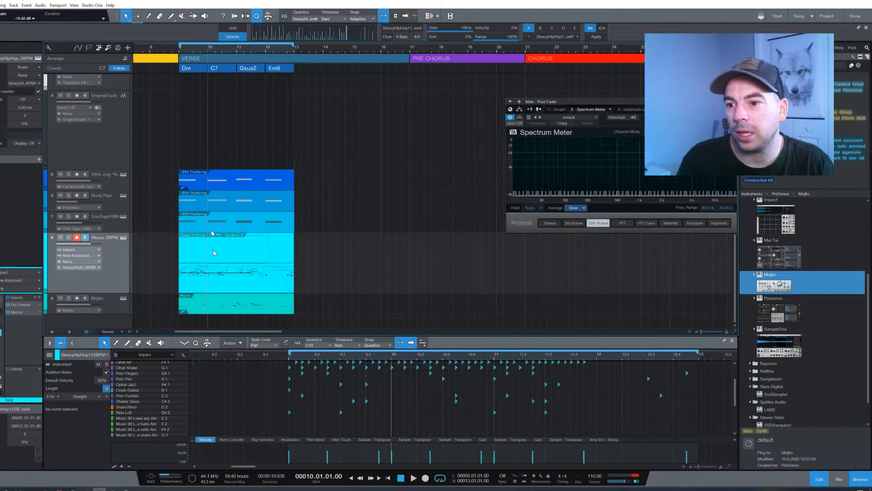
Add a short E2 note at 9.02.03 to the Mojito bass part and audition the bass line.
click(209, 229)
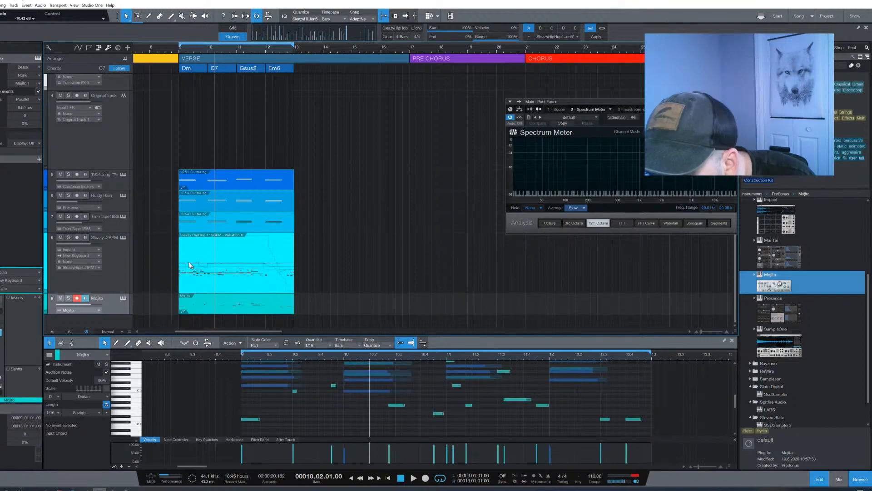
scroll(184, 50, up, 3)
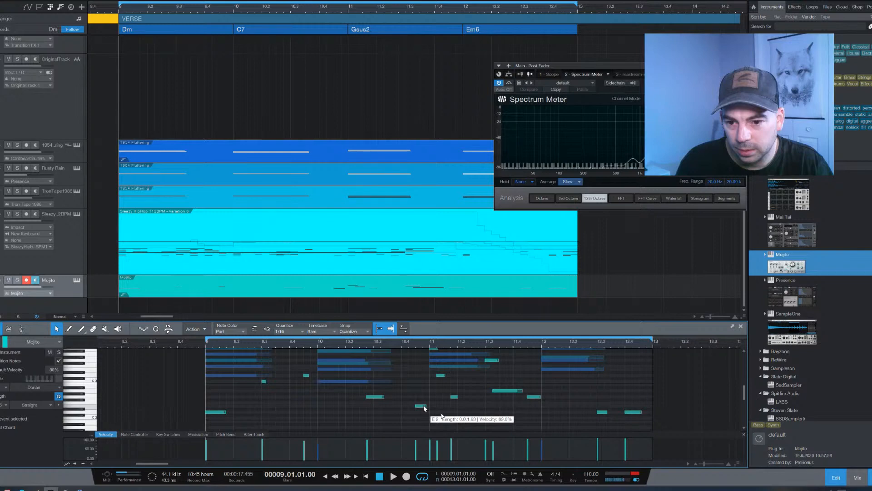
drag(424, 408, 421, 411)
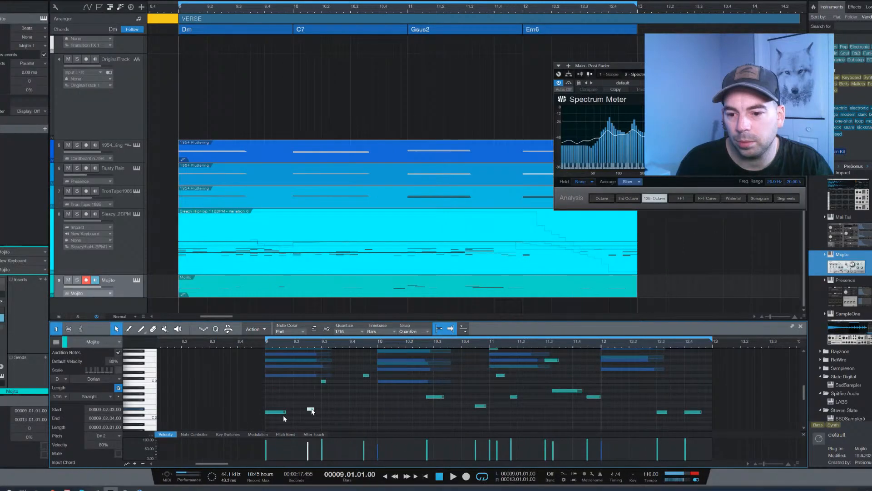
key(space)
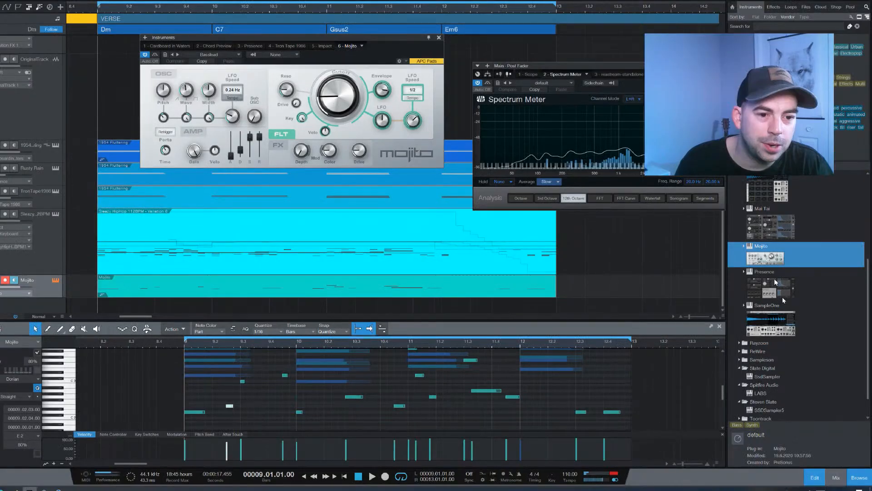
Add a Presence instrument on a new track and open its preset list.
drag(782, 296, 767, 290)
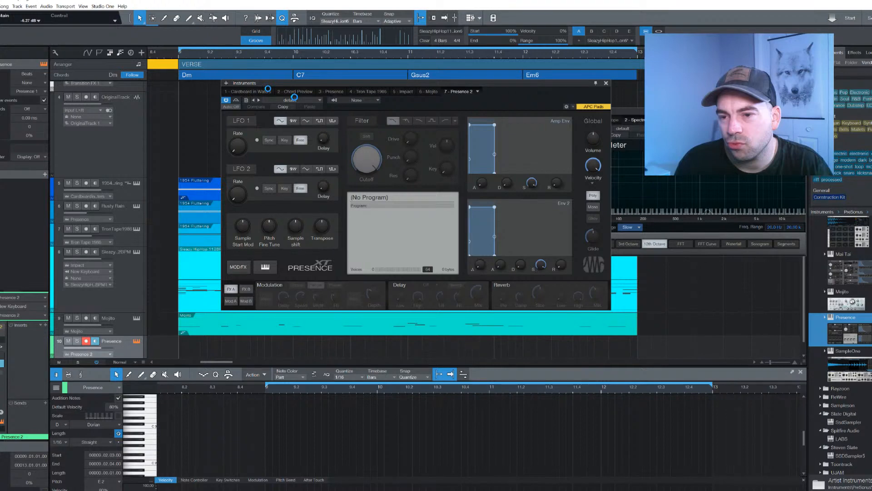
click(294, 98)
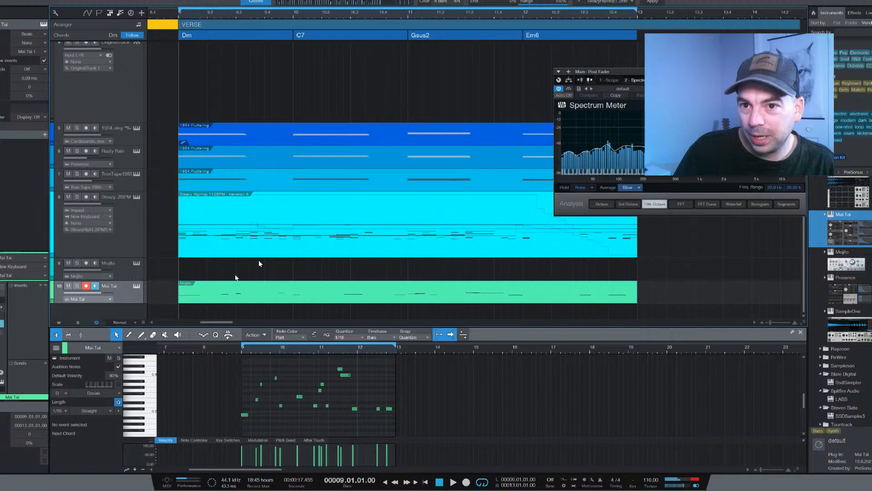
Rename the Cardboard in Waters channel to Arp and route it to the Lead Bus, auditioning it and the Tron Tape channel in solo.
key(F3)
click(344, 360)
key(space)
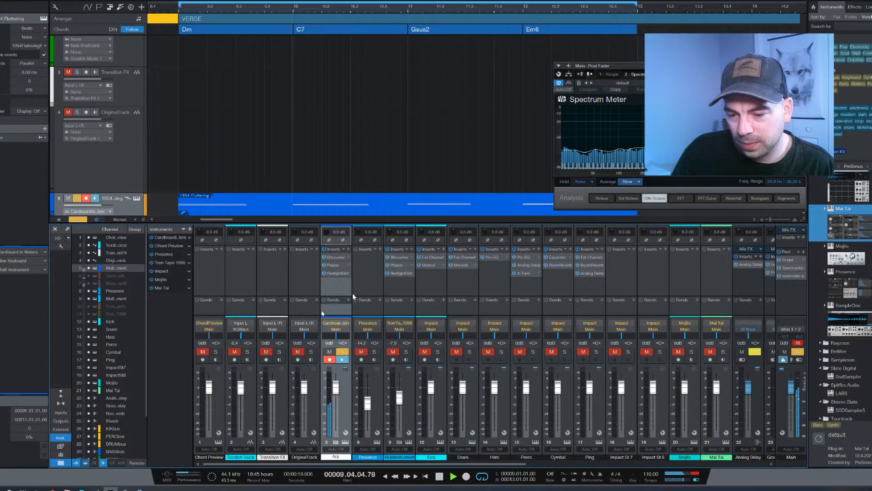
click(343, 352)
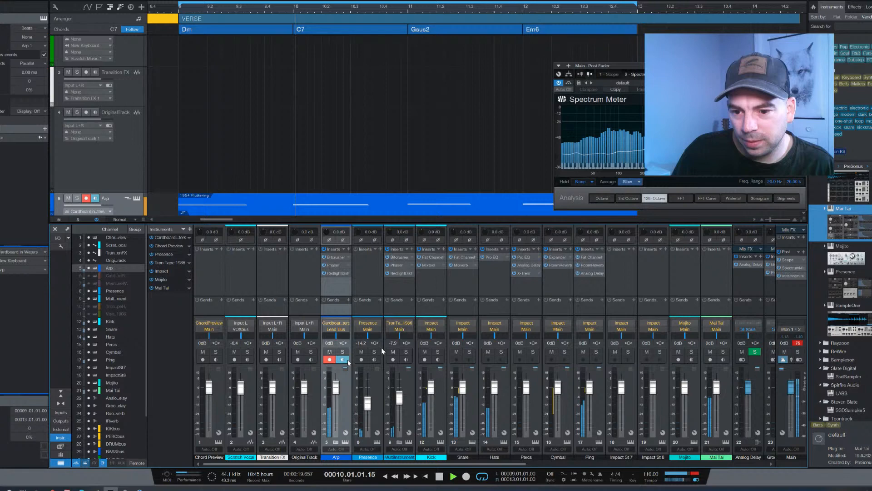
click(406, 352)
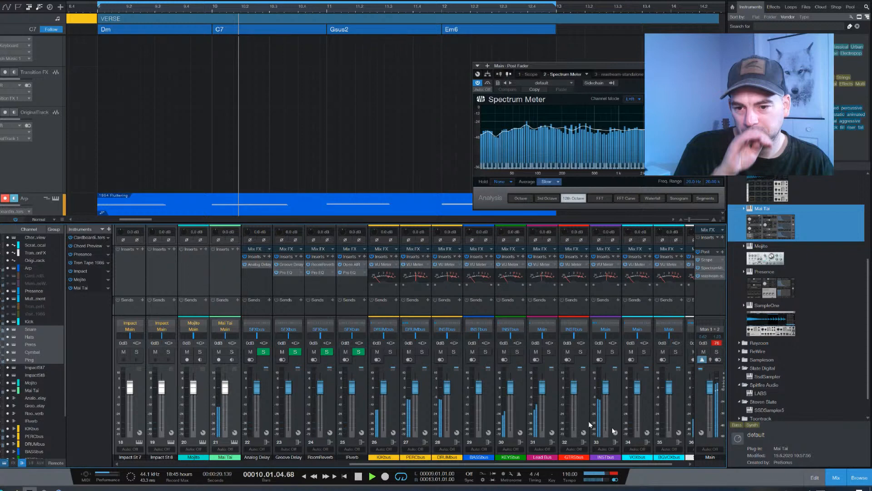
Lower the PERCbus fader to about -2.5 dB and insert a Bitcrusher on the Lead Bus.
drag(415, 387, 417, 394)
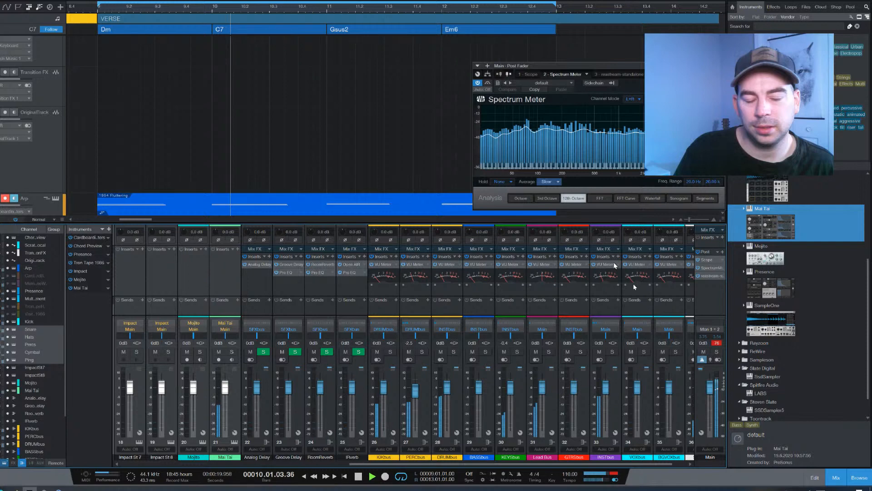
drag(766, 316, 542, 314)
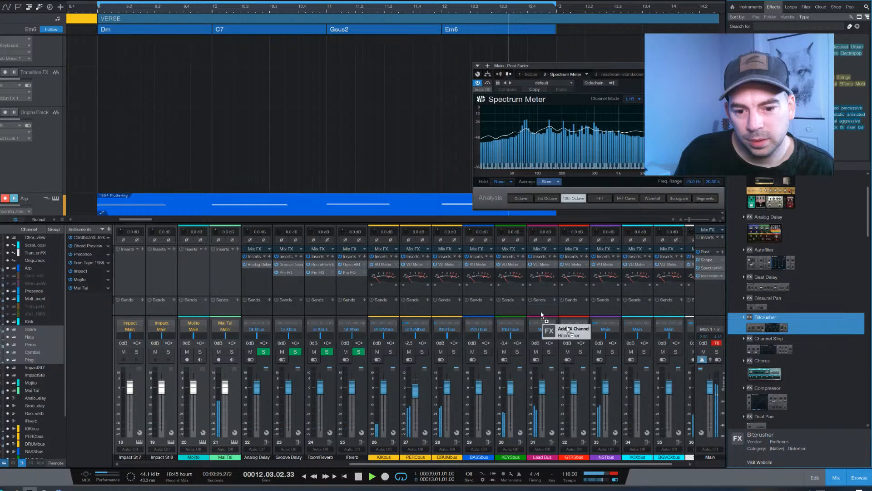
drag(541, 314, 542, 318)
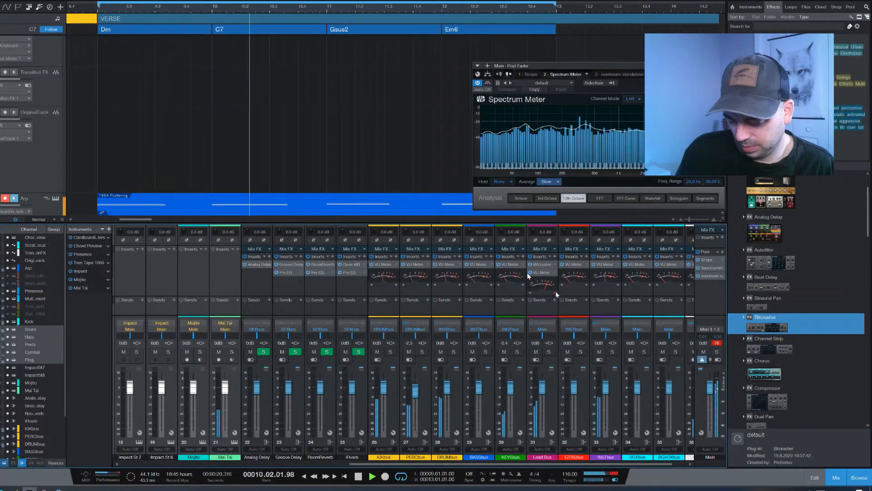
key(space)
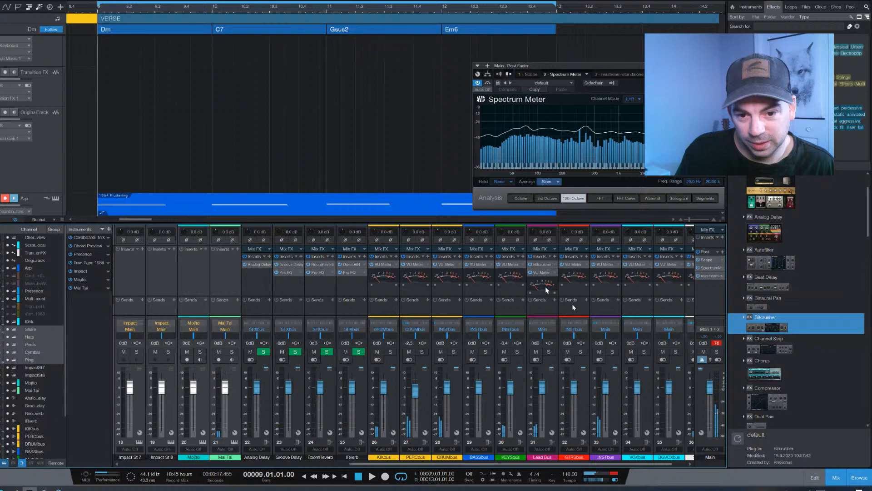
Insert Pro EQ on the Lead Bus and KEYSbus and Tricomp on the BASSbus, and audition the Lead Bus in solo.
scroll(786, 309, down, 1)
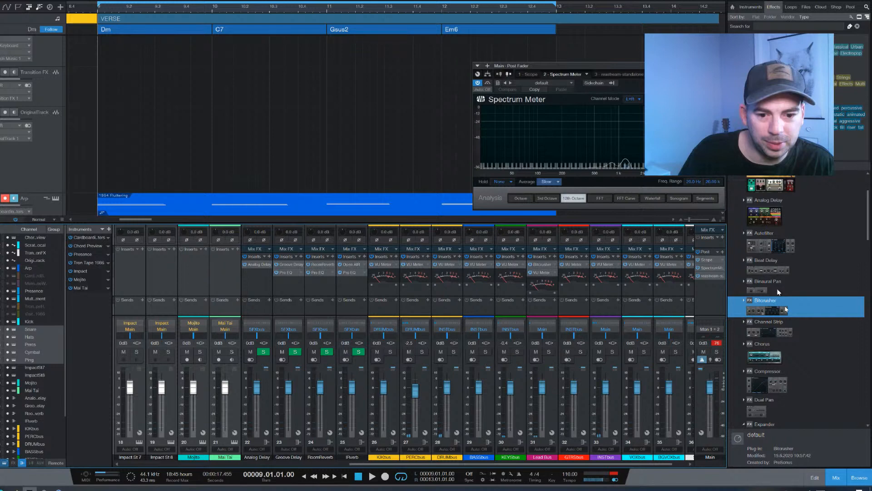
scroll(778, 299, down, 8)
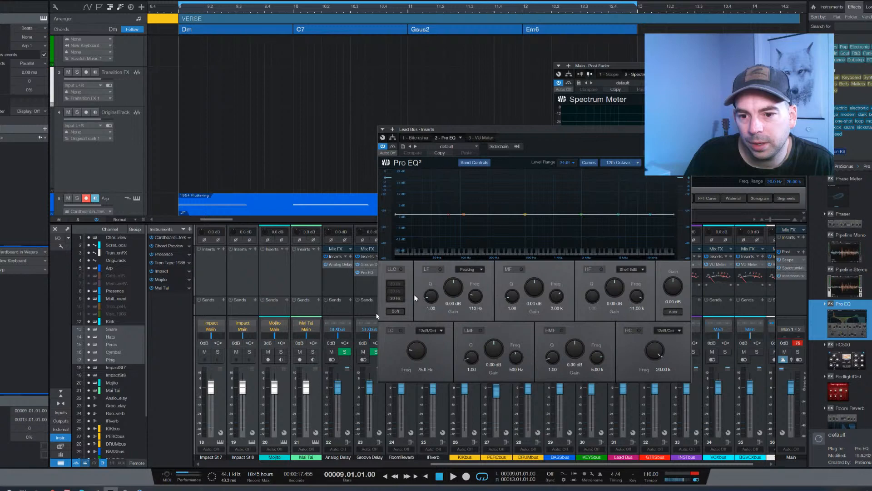
drag(766, 318, 521, 259)
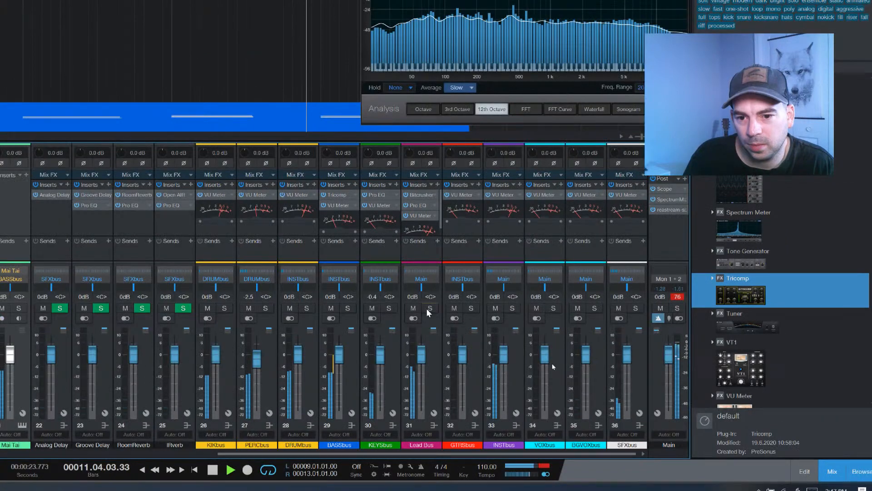
click(428, 309)
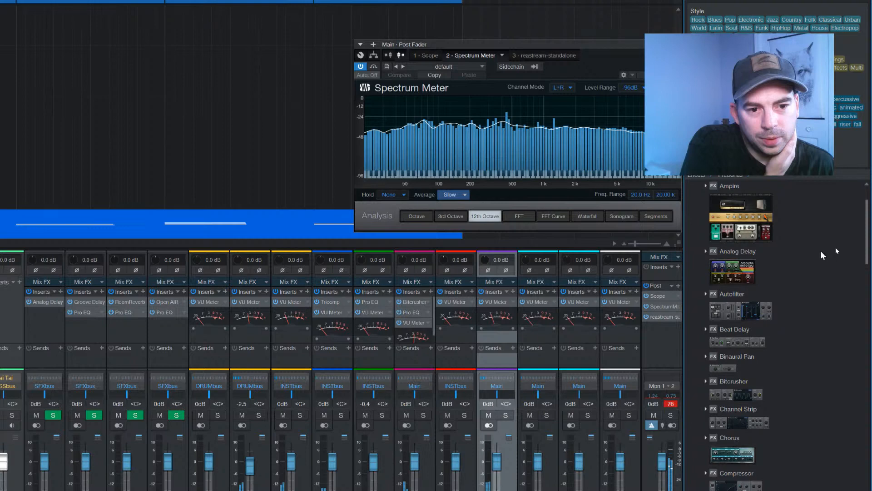
Insert a Pedalboard on the INSTbus with the Modulation and Chorus 1 pedals and change the Modulation pedal's effect mode.
scroll(821, 251, down, 10)
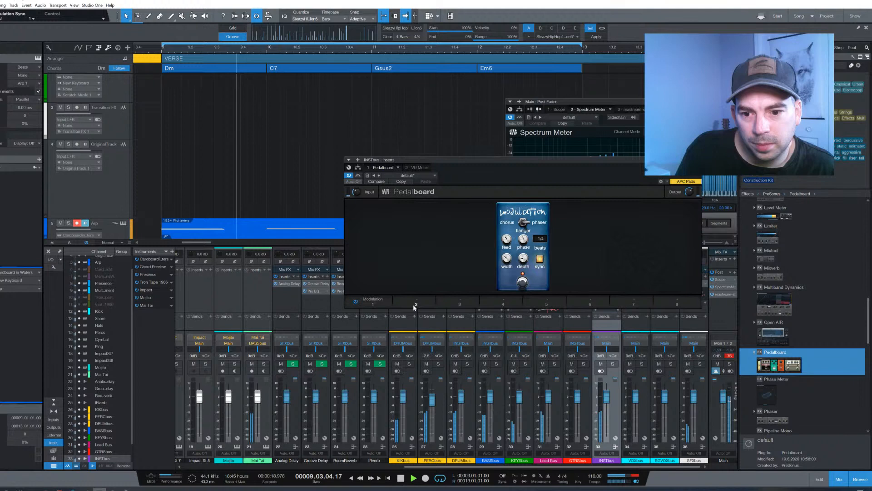
click(523, 222)
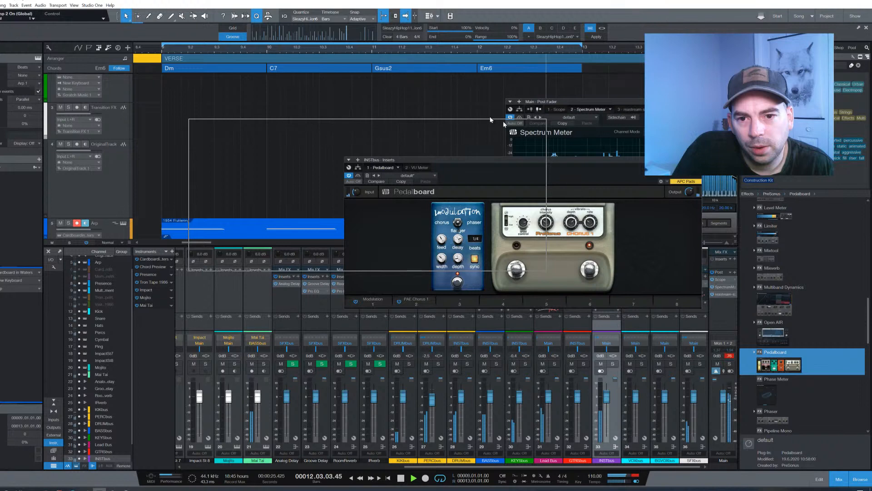
drag(491, 119, 528, 117)
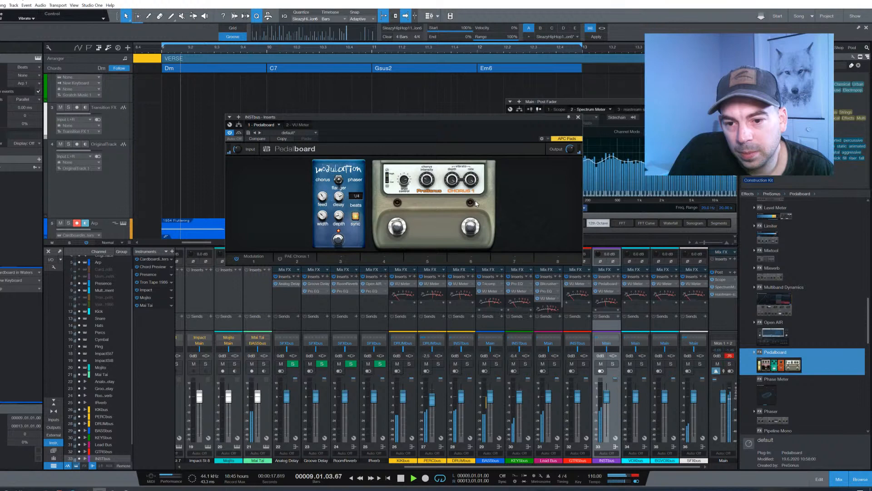
Lower the INSTbus fader to about -12.5 dB and turn down the Mai Tai's Osc 2 level.
drag(606, 396, 610, 409)
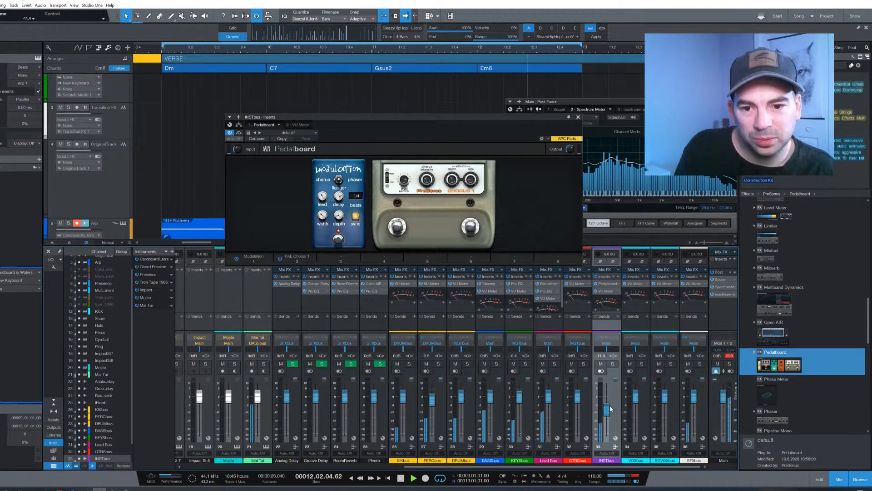
drag(610, 408, 609, 410)
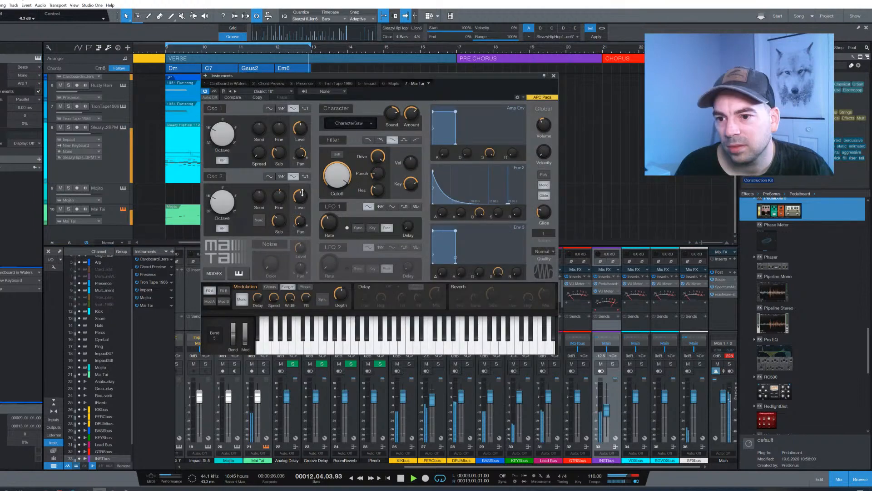
drag(302, 192, 307, 193)
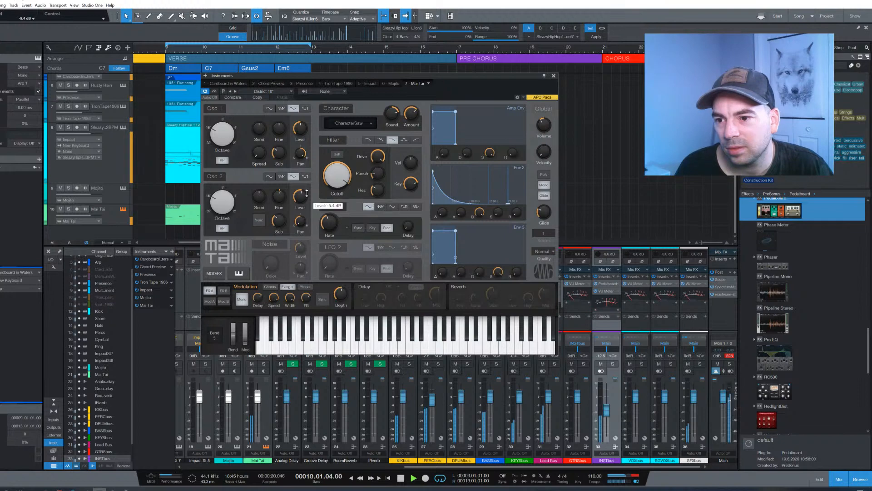
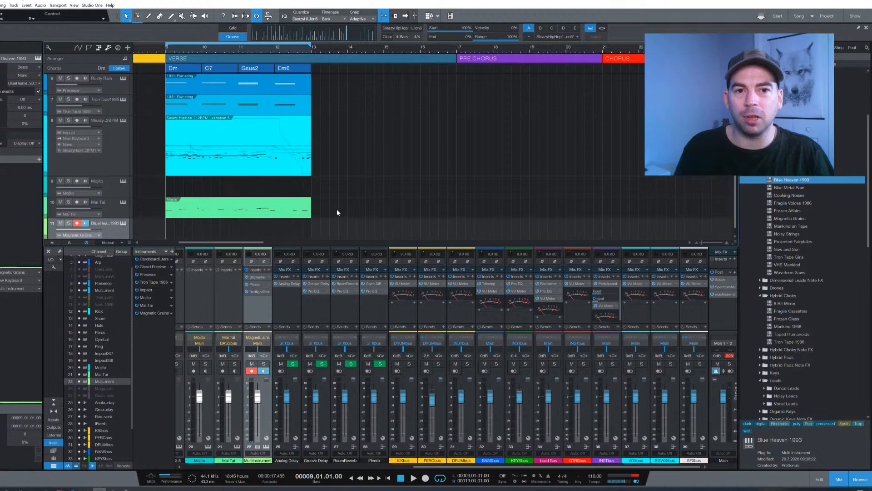
Browse the Deep Flight One preset folders, including Leads and Soundscapes, and look over the mixer's bus channels.
key(f)
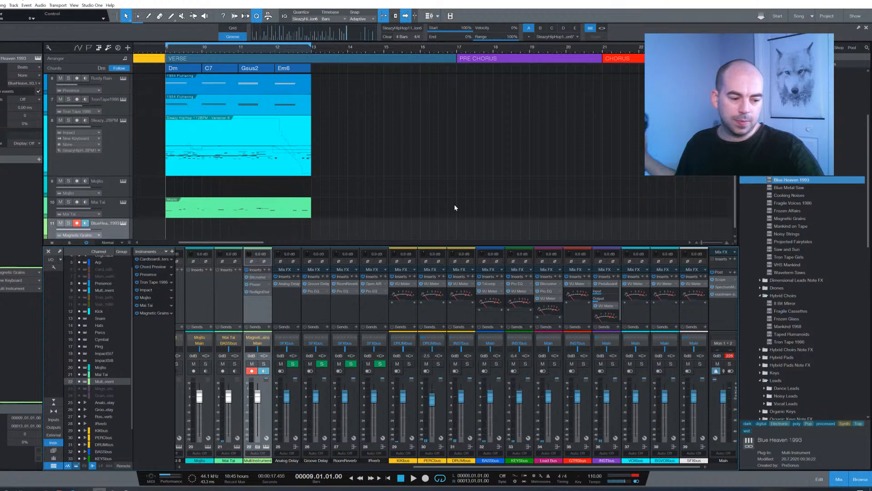
scroll(455, 208, down, 1)
scroll(787, 219, down, 5)
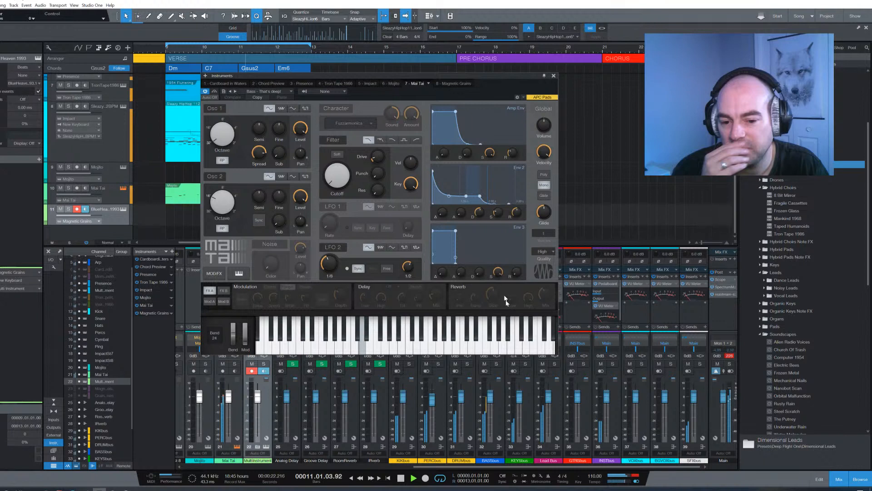
drag(586, 466, 426, 467)
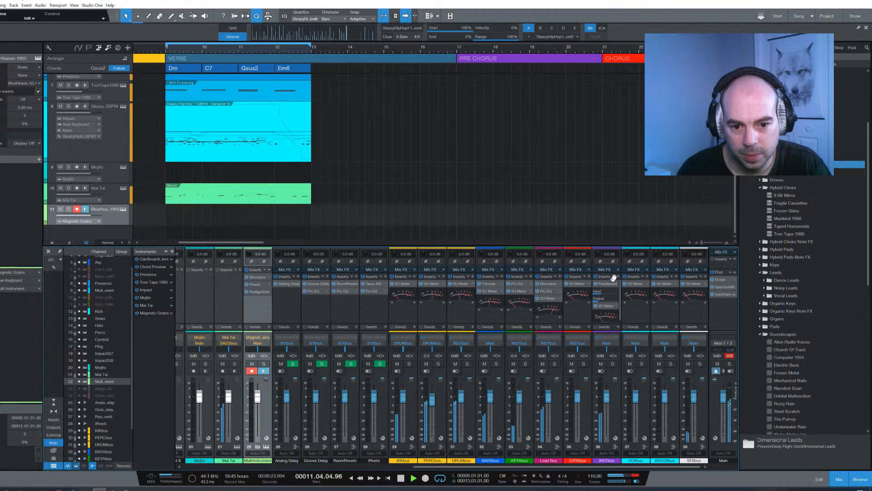
Select the INSTbus channel and look over the instrument channels in the mixer.
click(614, 277)
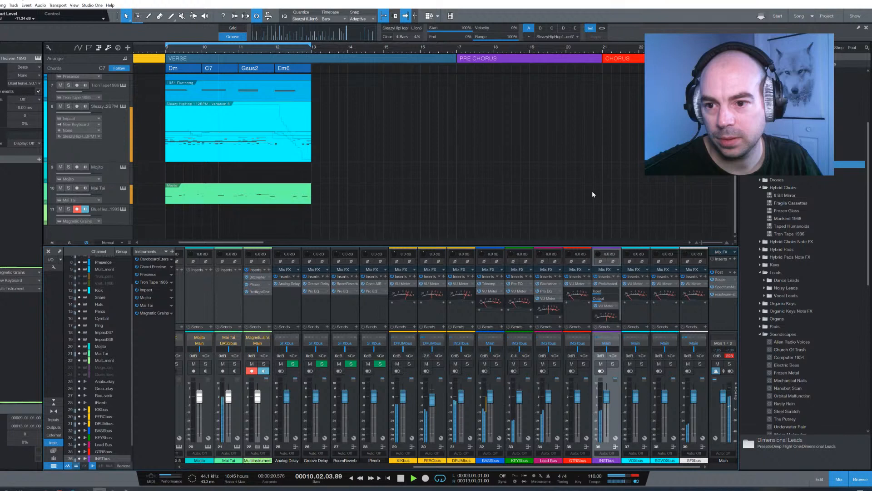
scroll(393, 407, left, 5)
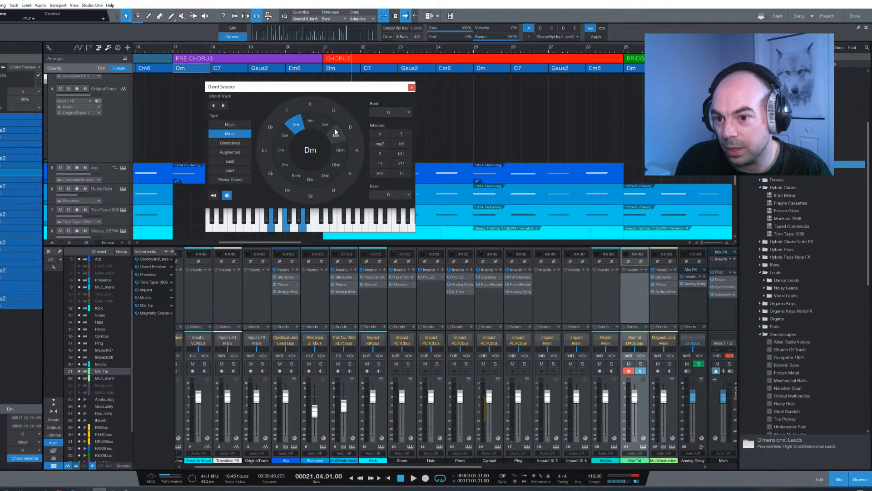
Change the first two pre-chorus chords in the chord track to C and F7 and play back the arrangement.
click(281, 68)
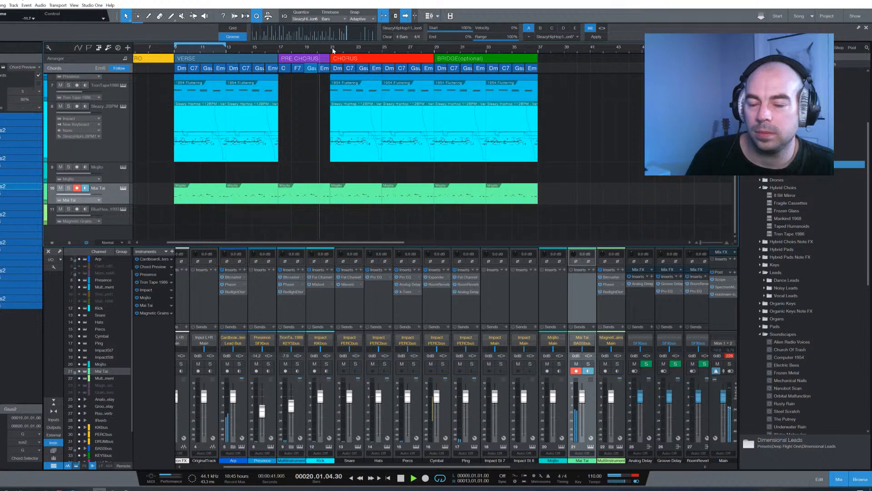
key(space)
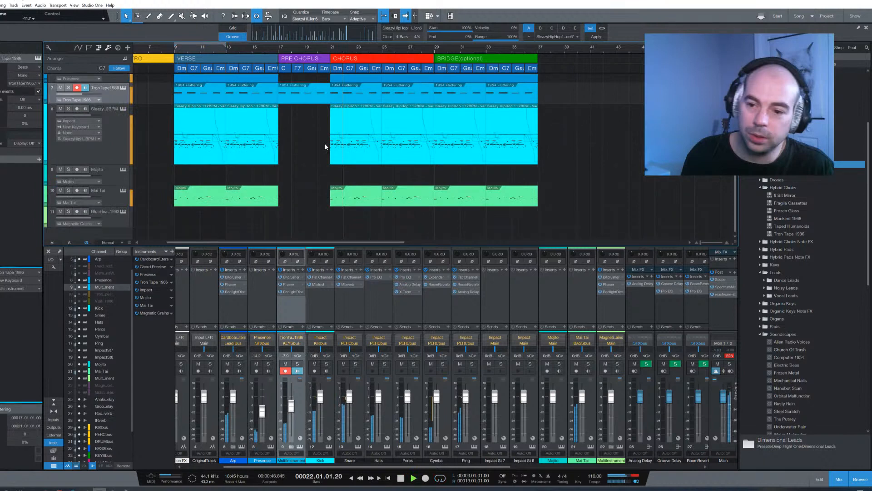
key(space)
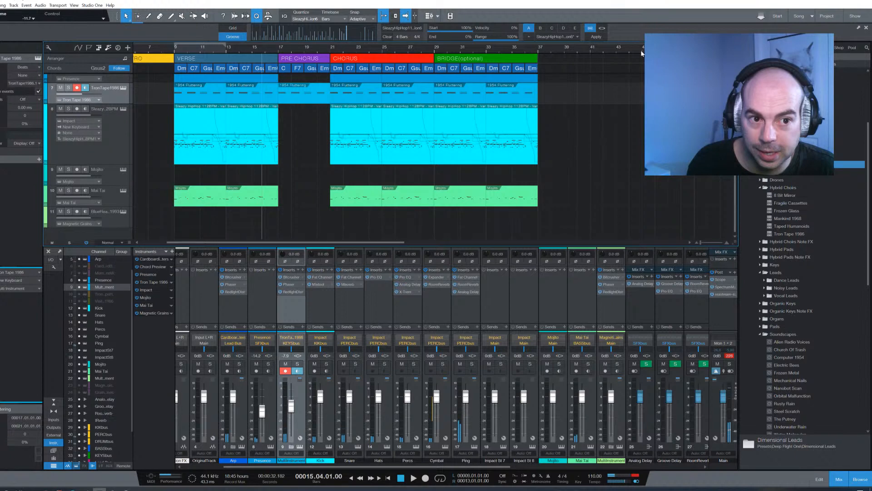
Extend the song with a second verse, pre-chorus and chorus ahead of the bridge, and select the BRIDGE(optional) section in the arranger track.
drag(537, 162, 587, 162)
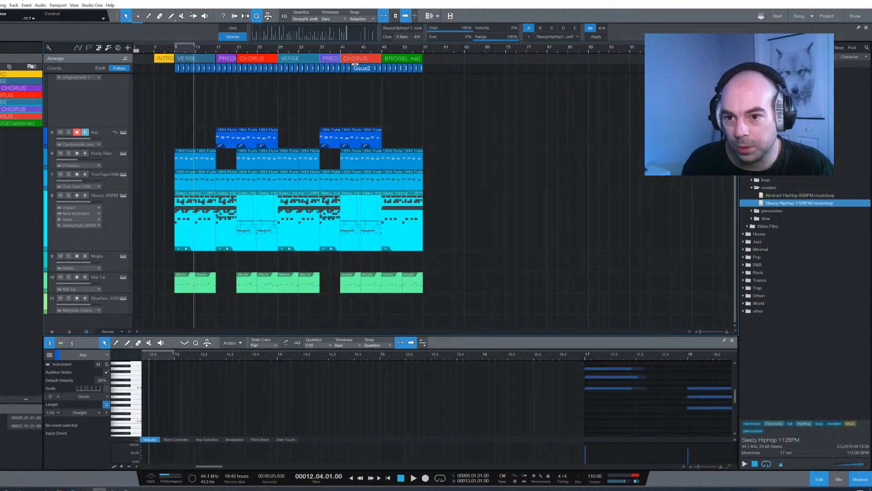
click(397, 59)
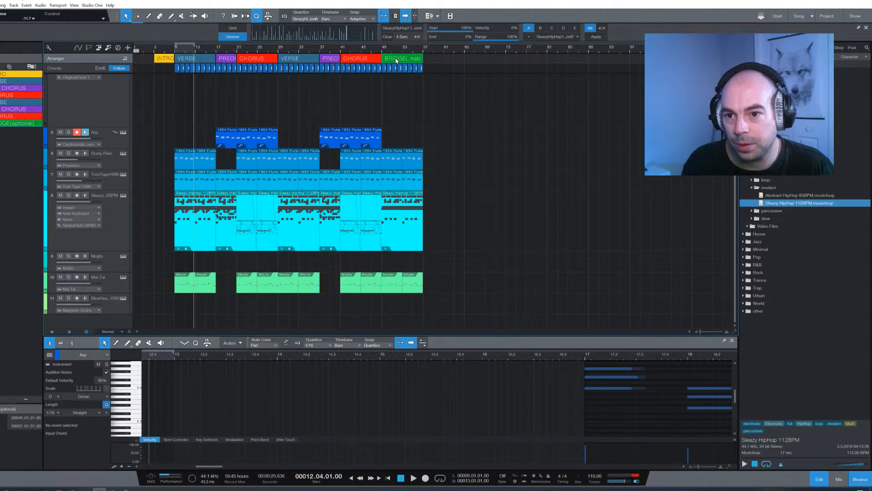